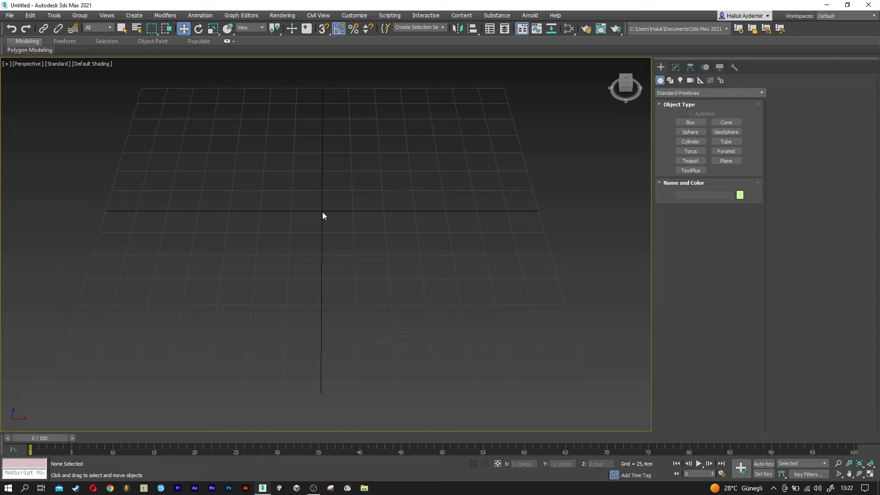
- Create a cylinder: radius 21 cm, height 150 cm, 1 height segment, 6 sides, Smooth off
left_click(687, 142)
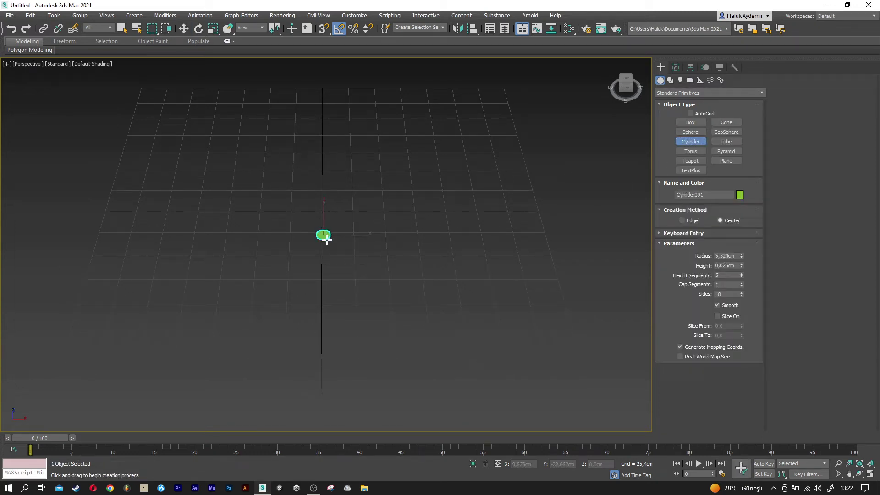
left_click_drag(323, 235, 348, 238)
left_click(334, 91)
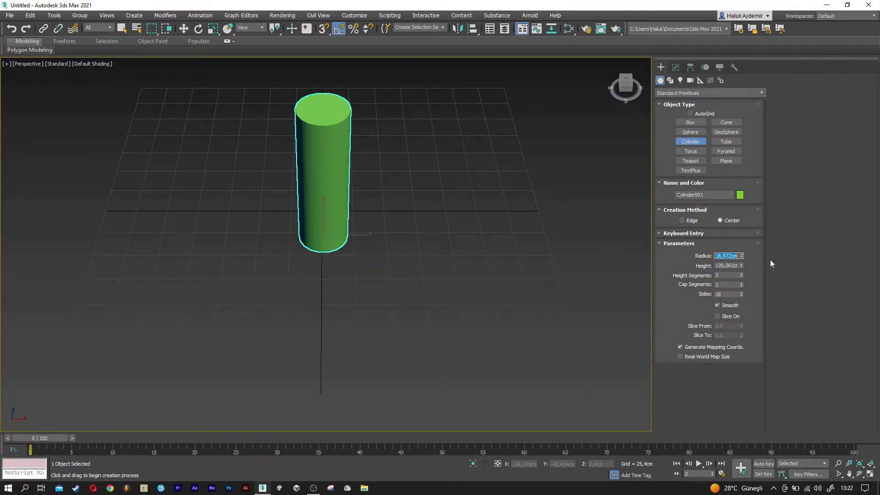
type("21")
key("Tab")
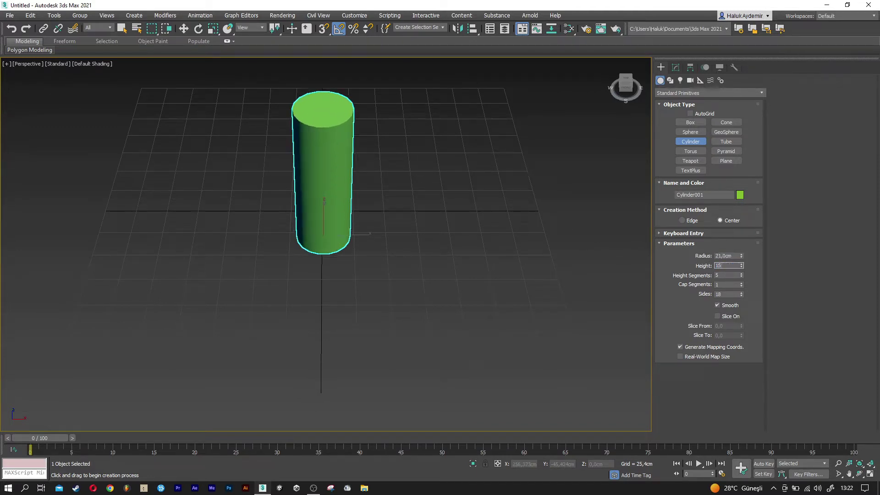
key("Tab")
key("Tab")
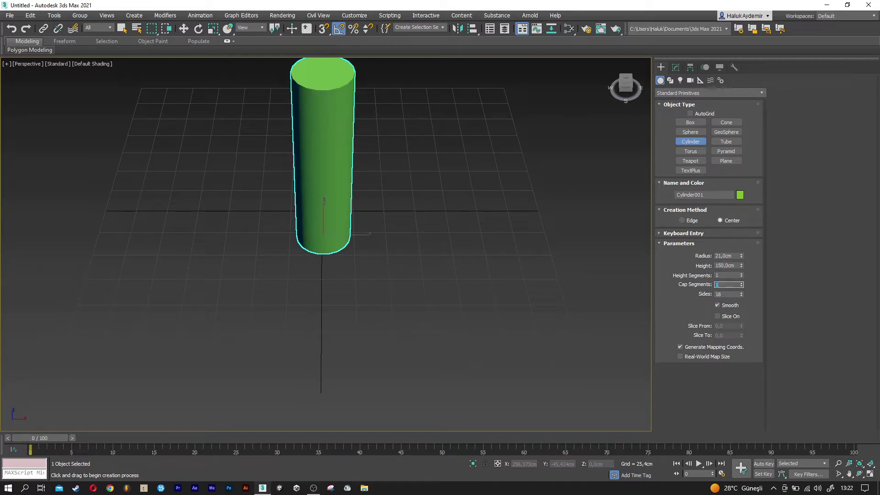
key("Tab")
type("6")
left_click(716, 304)
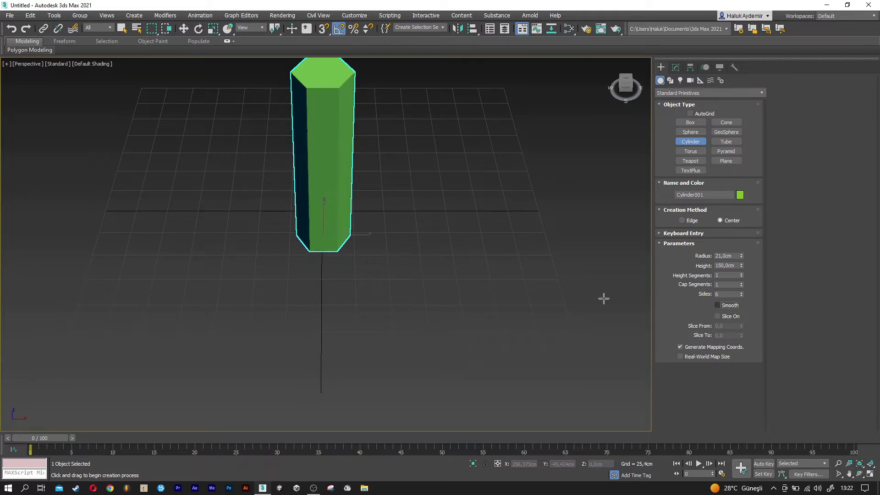
- Tip the cylinder over about the X axis
middle_click_drag(373, 220, 373, 228)
key("w")
key("e")
left_click_drag(323, 232, 321, 270)
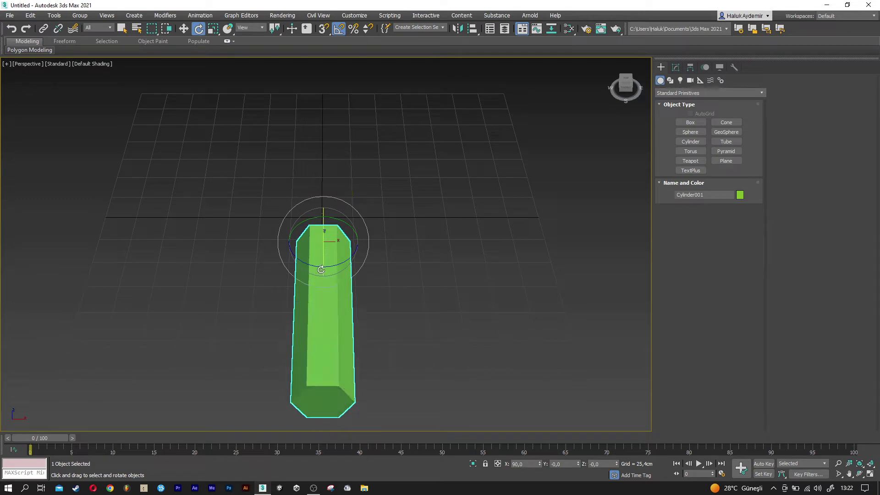
- Rotate the cylinder so it lies horizontally along the grid
left_click_drag(330, 267, 407, 241)
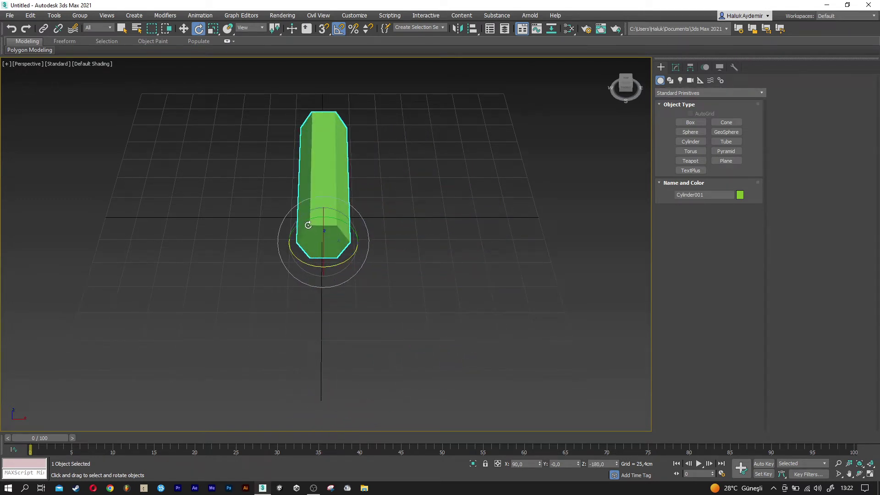
left_click_drag(308, 220, 322, 221)
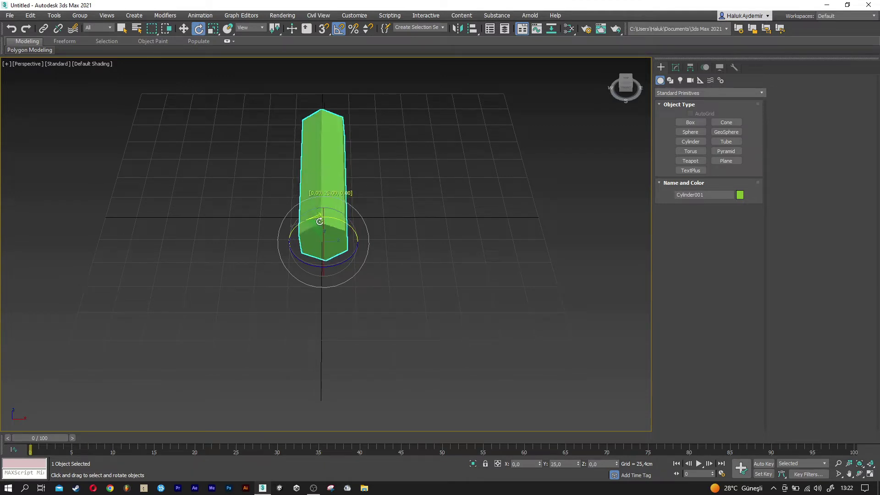
key("w")
- Raise the cylinder slightly above the grid and turn on Edged Faces (F4)
middle_click_drag(322, 222, 377, 214, "alt")
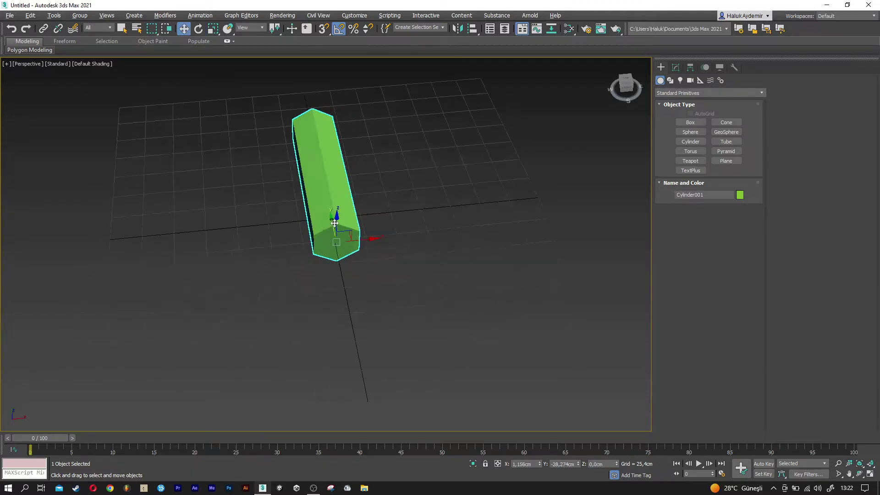
left_click_drag(377, 213, 395, 226)
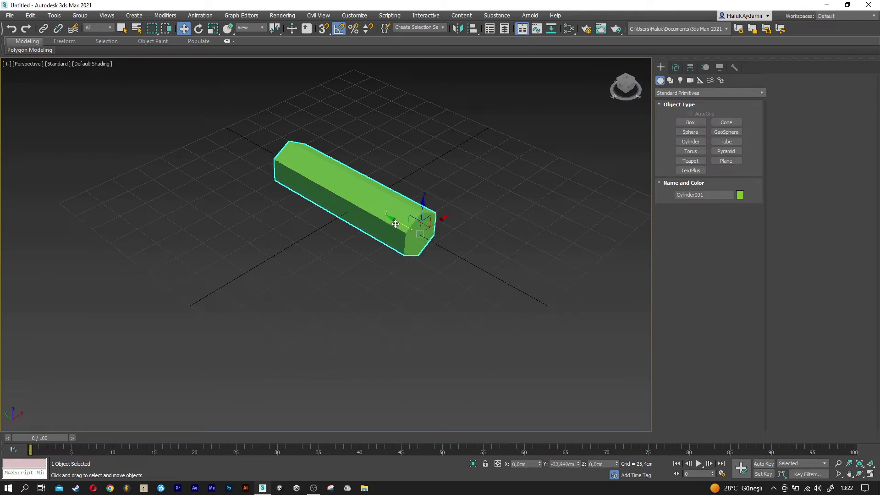
middle_click_drag(396, 227, 360, 240)
left_click_drag(389, 227, 389, 219)
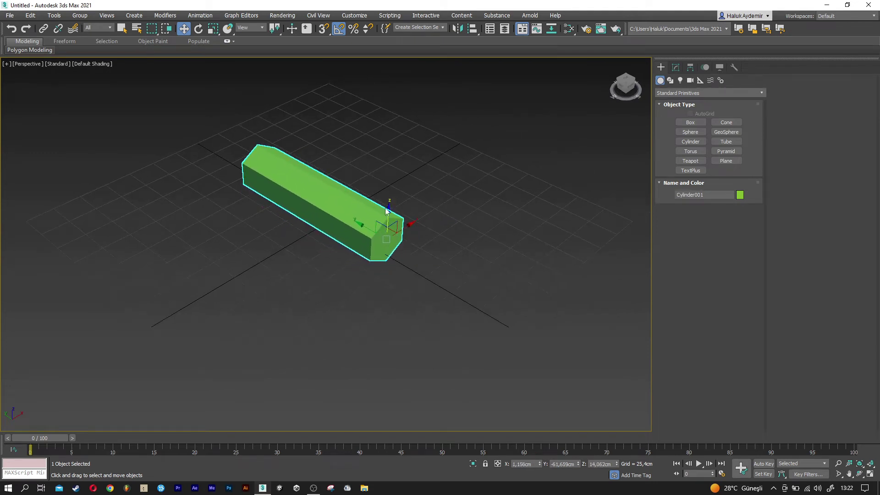
scroll(387, 209, "up", 2)
scroll(355, 218, "up", 2)
middle_click_drag(354, 218, 376, 270)
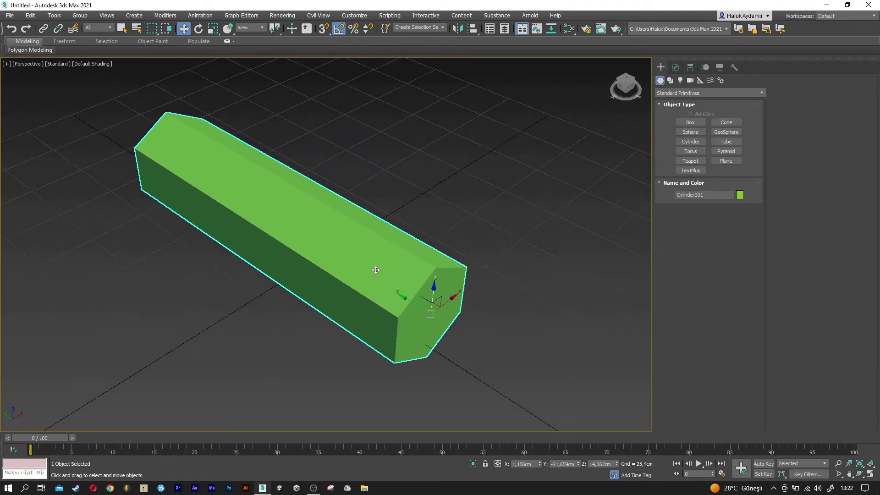
key("F4")
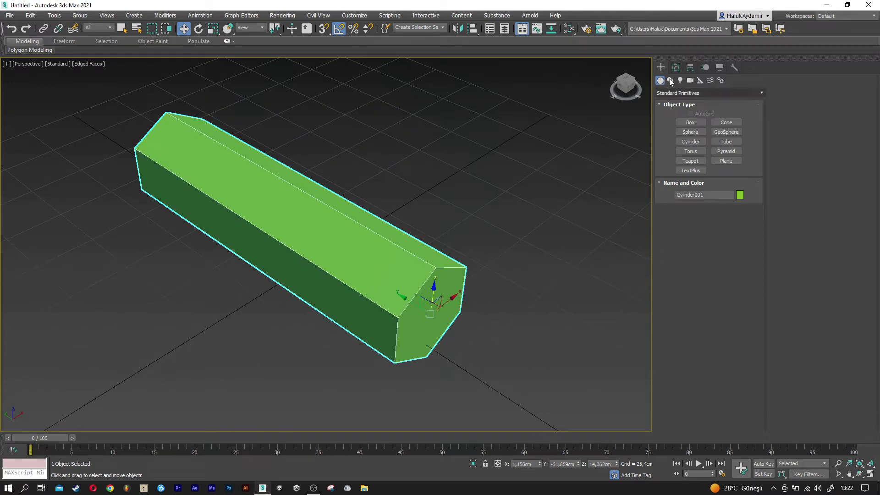
- Add an Edit Poly modifier to the cylinder and enter Polygon sub-object mode
left_click(676, 67)
left_click(689, 95)
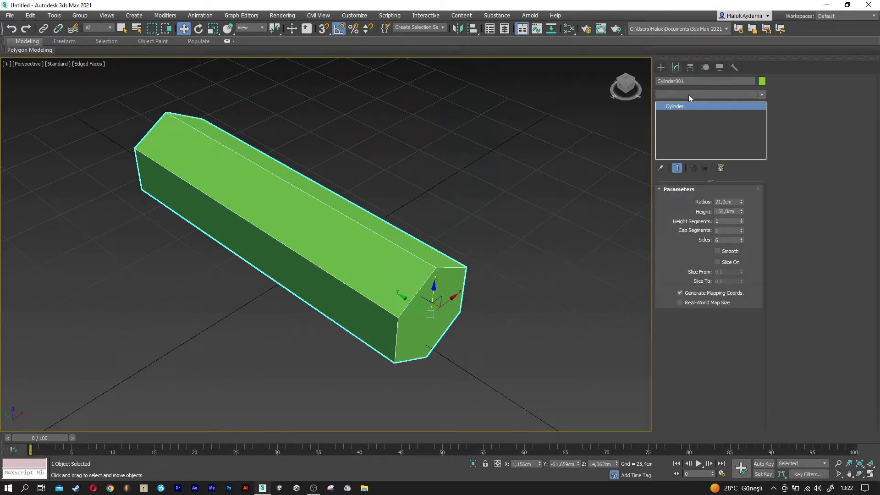
type("esh")
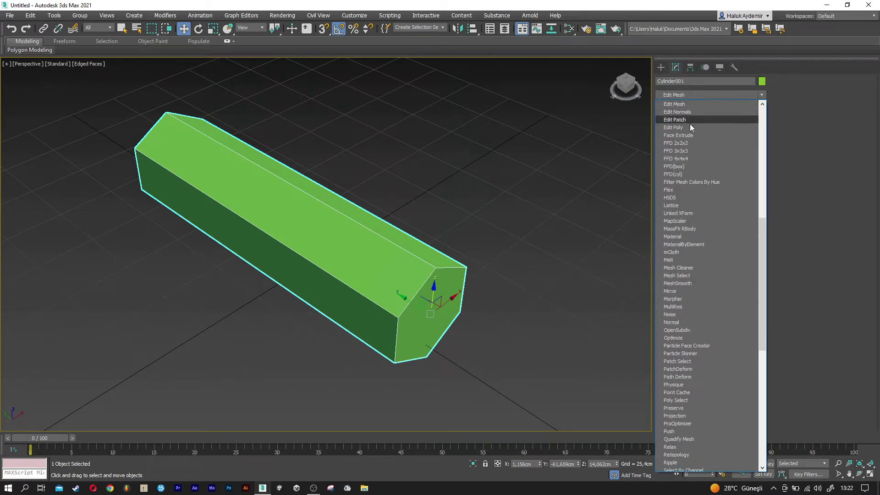
left_click(690, 128)
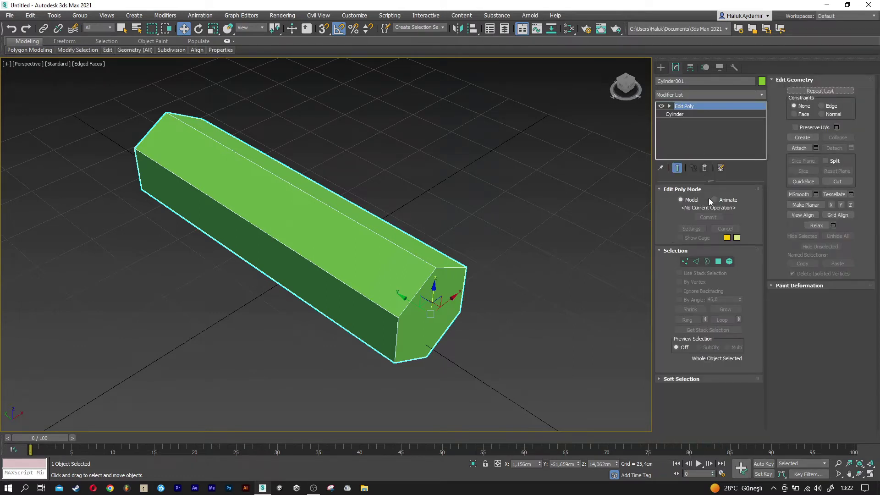
left_click(717, 262)
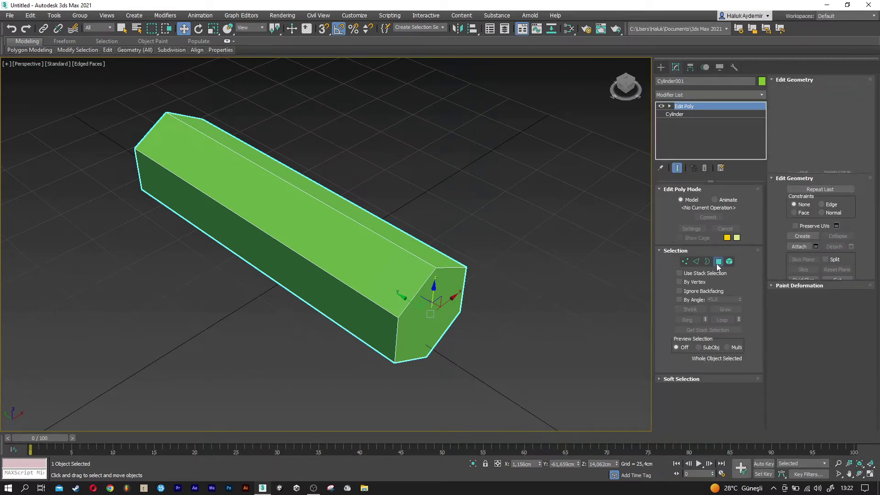
- Extrude the cylinder's end-cap polygon by 5 cm
left_click(440, 299)
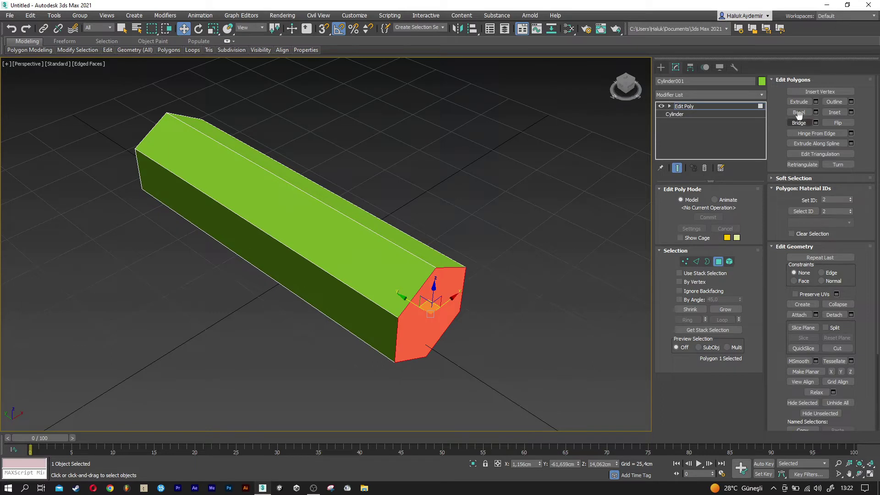
left_click(815, 101)
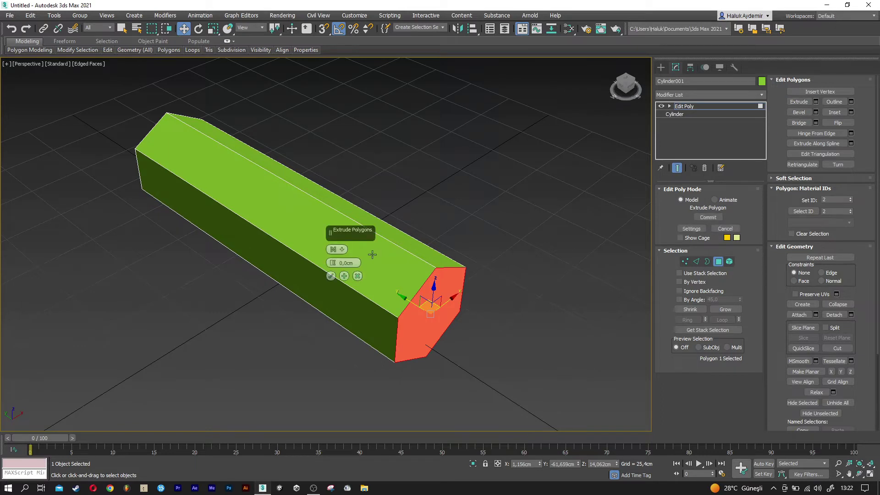
type("5")
key("Return")
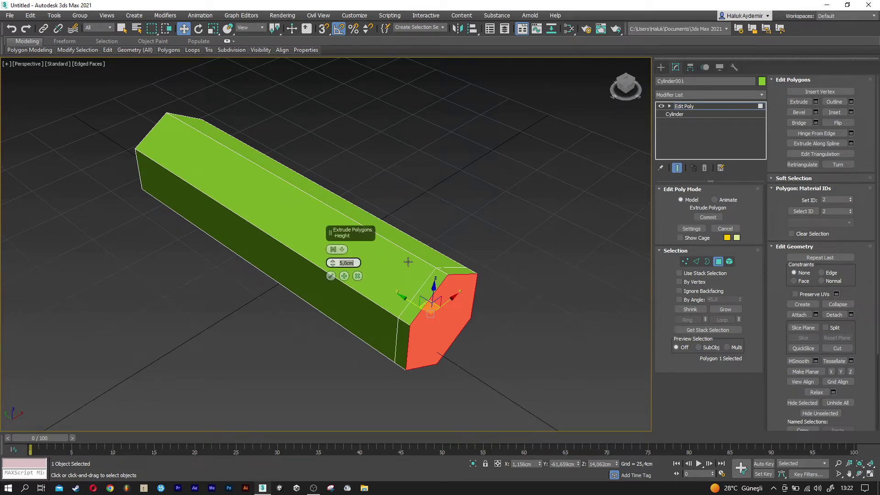
left_click(331, 276)
- Scale the extruded end face down so the fuselage end tapers
middle_click_drag(417, 273, 359, 208)
key("r")
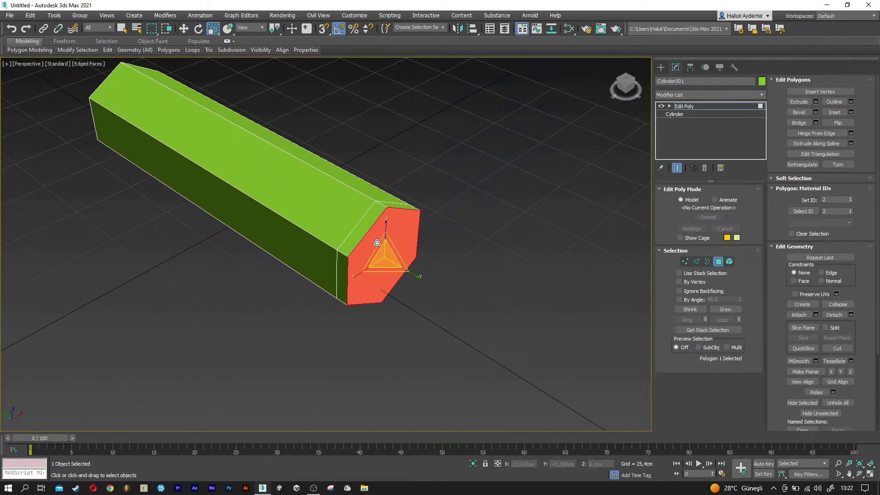
left_click_drag(386, 255, 386, 263)
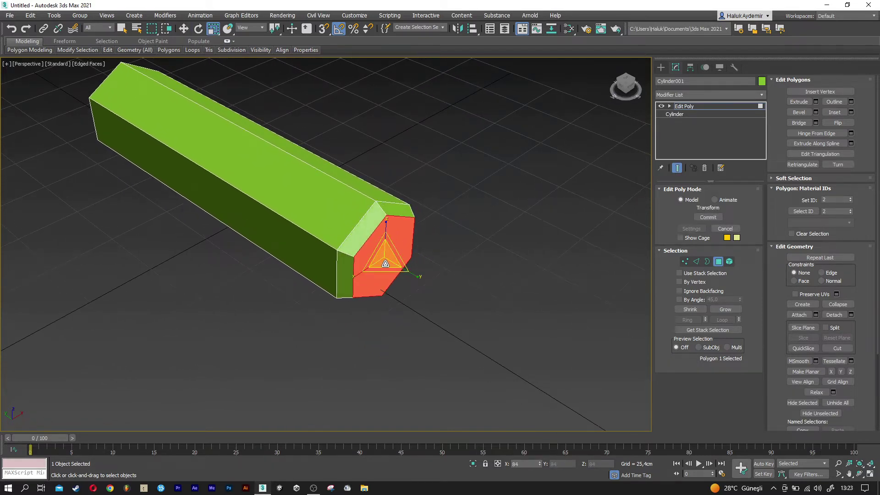
key("w")
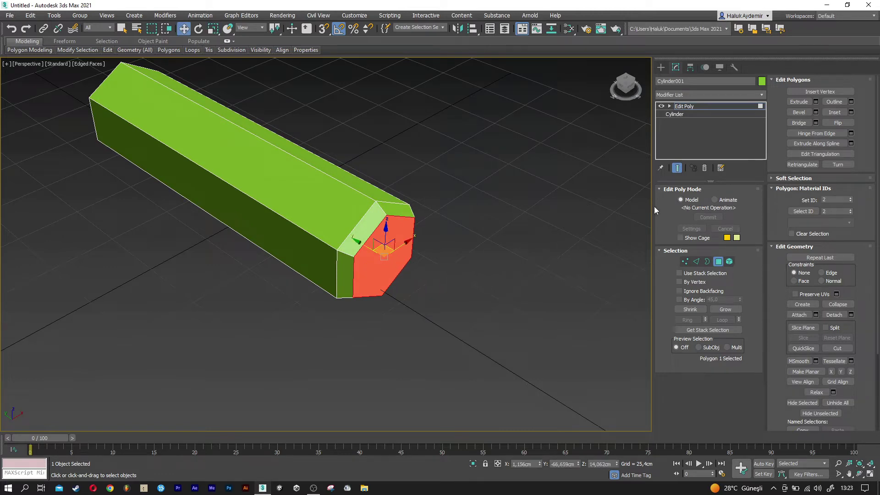
left_click(851, 112)
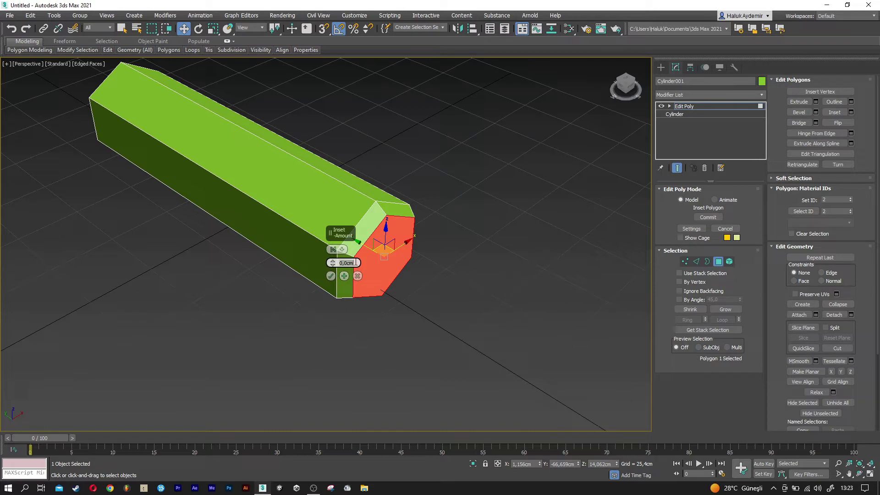
- Inset the tapered end face by 3 cm
left_click(356, 262)
type("2")
key("Return")
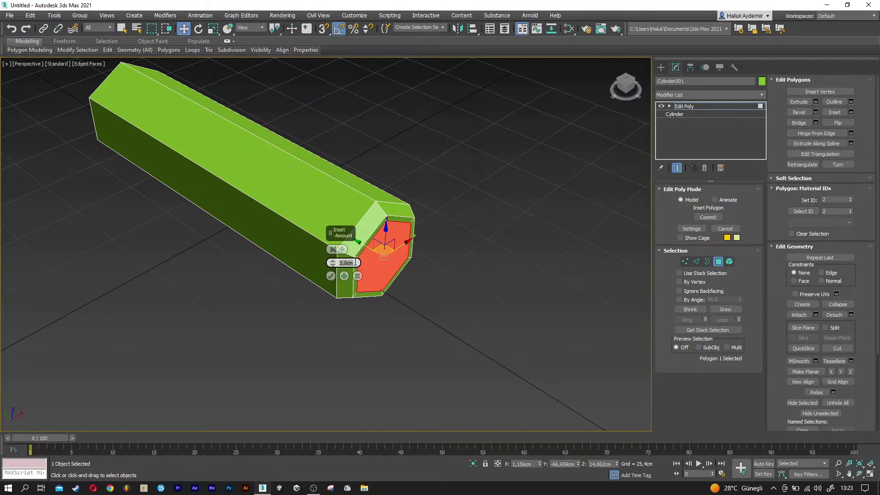
type("3")
key("Return")
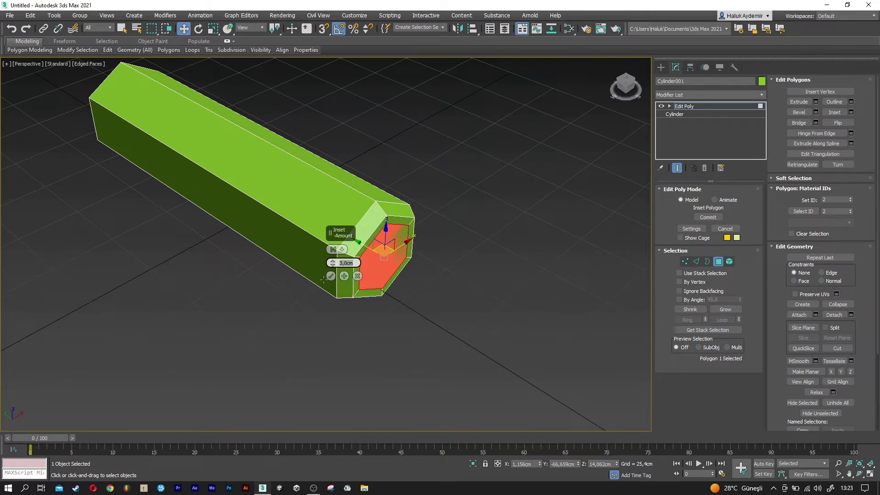
left_click(335, 276)
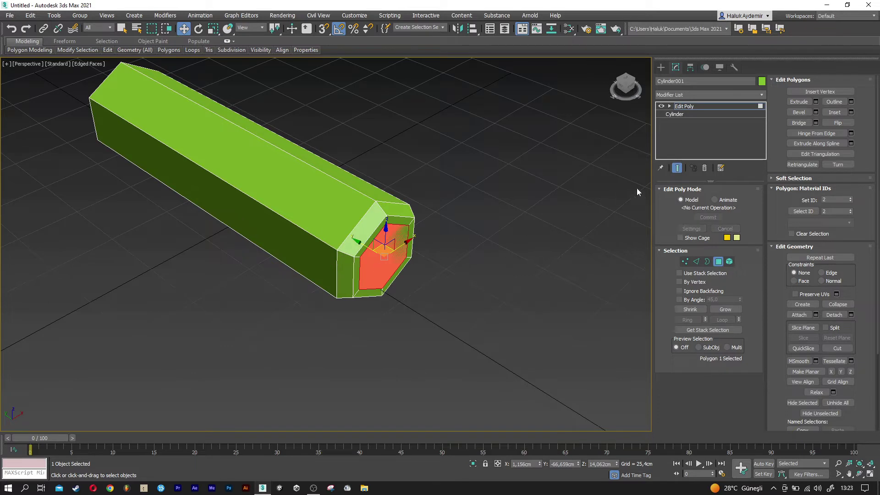
- Extrude the inset face by -2 cm to recess it
left_click(816, 102)
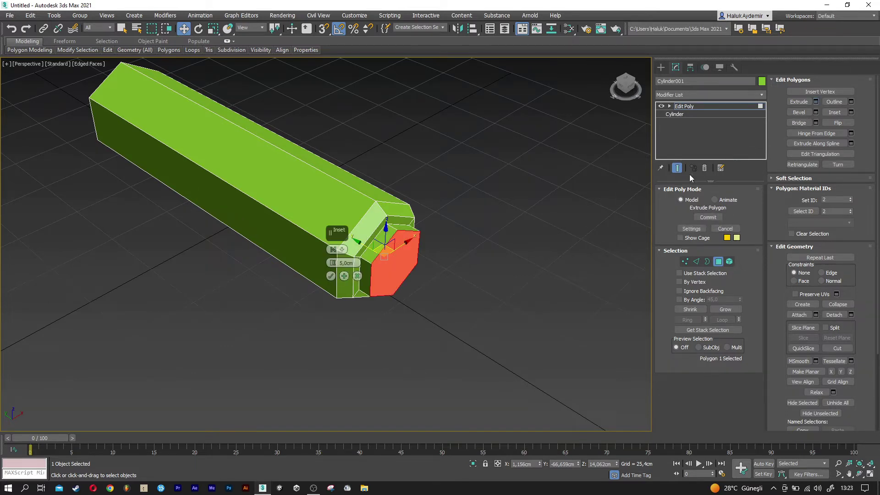
double_click(359, 263)
type("-2")
key("Return")
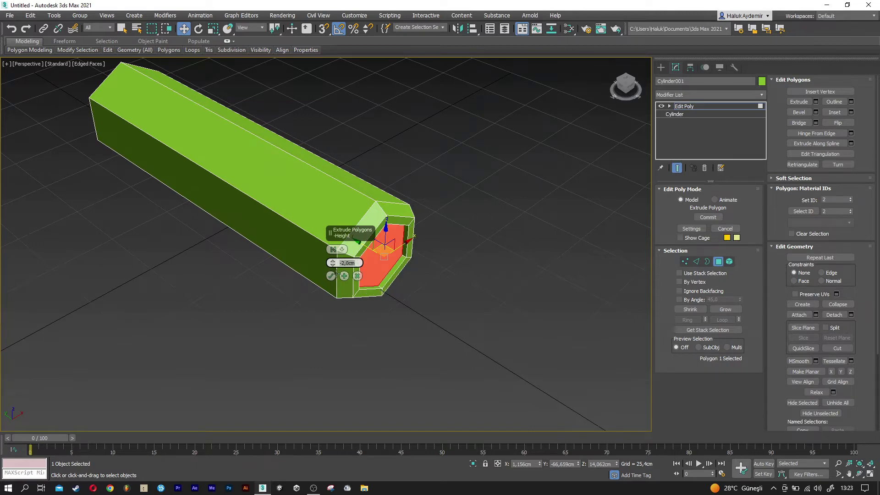
left_click(330, 276)
mouse_move(334, 278)
middle_mouse_down("alt")
mouse_move(299, 218)
mouse_move(528, 230)
mouse_move(602, 221)
middle_mouse_up("alt")
scroll(300, 218, "up", 3)
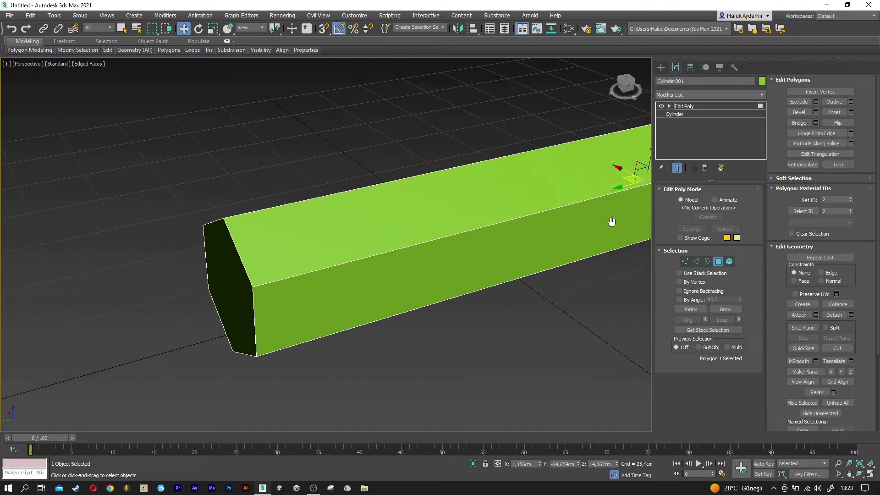
- Extrude the fuselage's other end cap outward by 5 cm
left_click(230, 285)
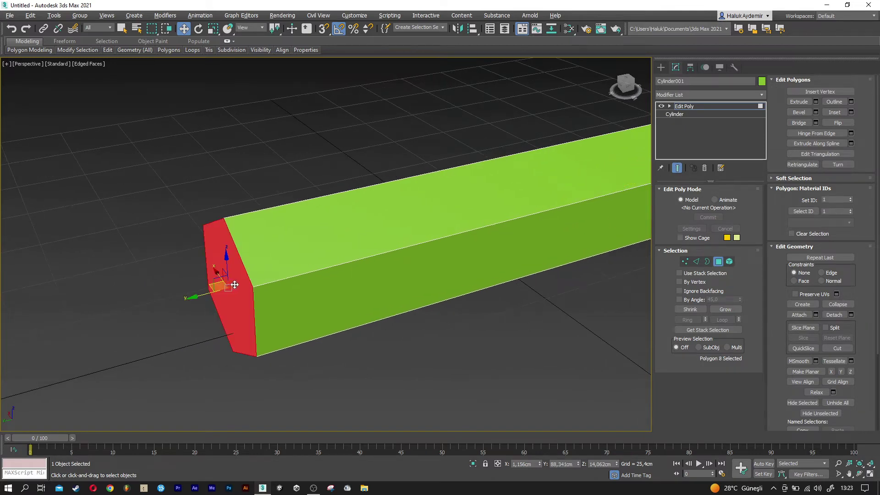
middle_click_drag(233, 285, 220, 289, "alt")
left_click(816, 102)
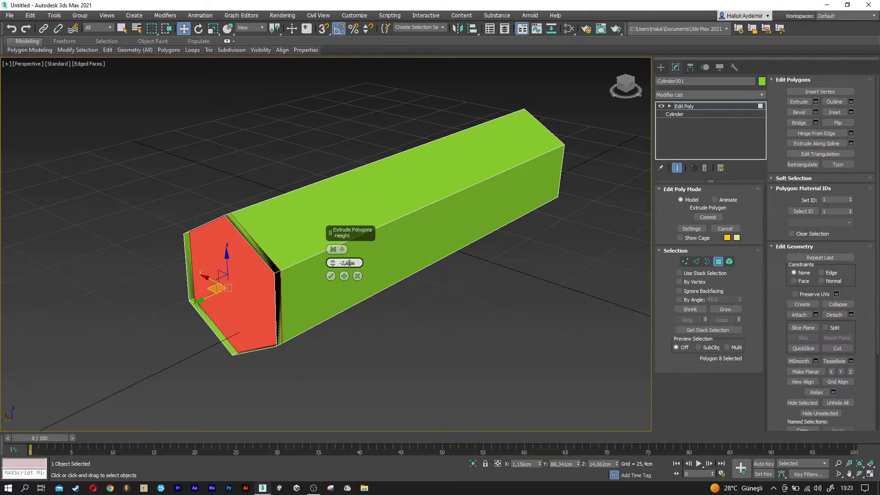
double_click(355, 263)
type("5")
key("Return")
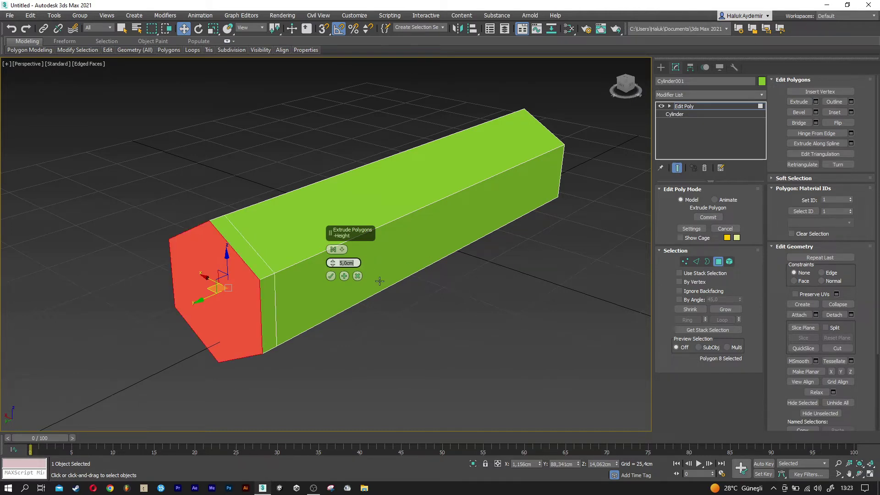
left_click(332, 276)
- Scale the extruded cap down and exit Polygon mode
key("r")
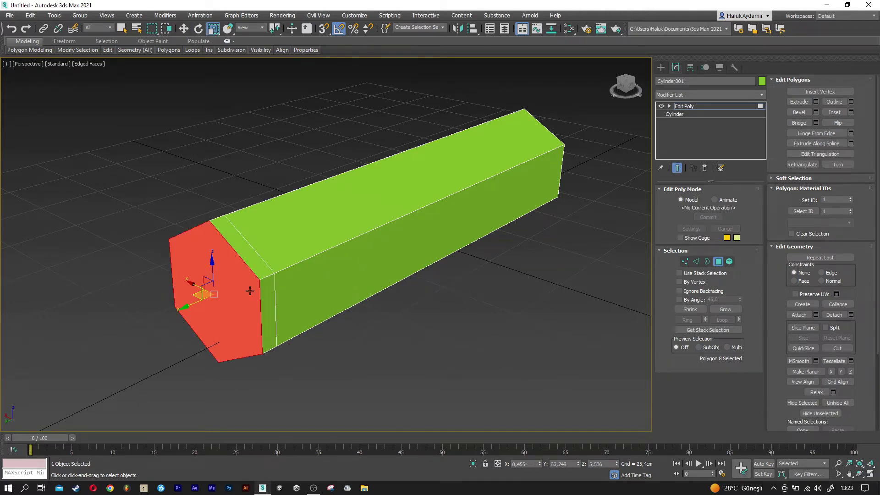
left_click_drag(216, 292, 217, 302)
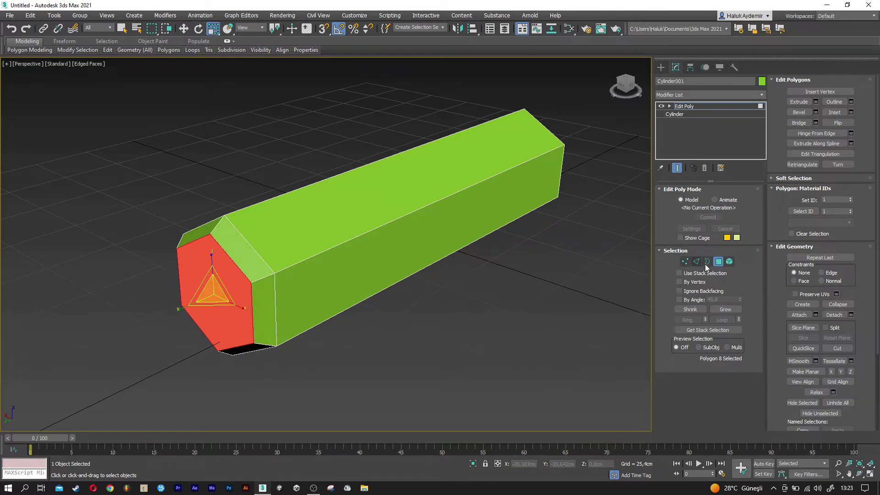
left_click(719, 261)
key("w")
middle_click_drag(545, 279, 332, 290, "alt")
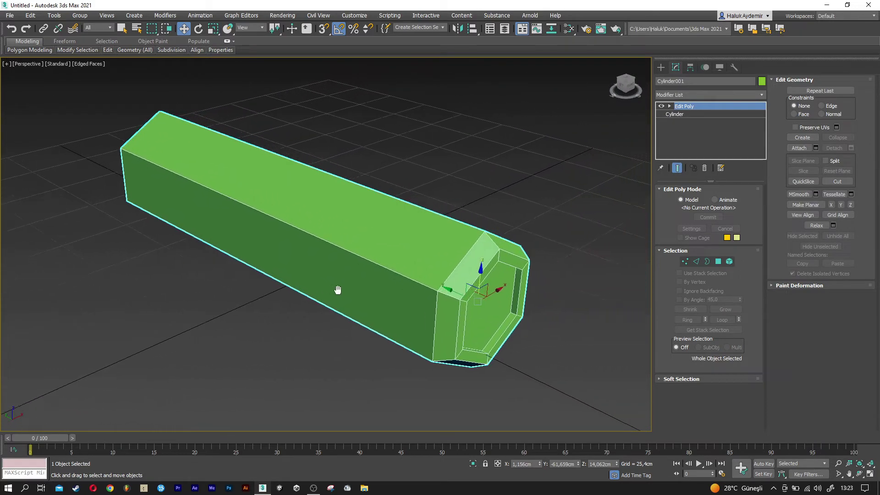
- Add a Taper modifier with Amount -0.35 so the fuselage narrows toward its far end
left_click(686, 95)
key("t")
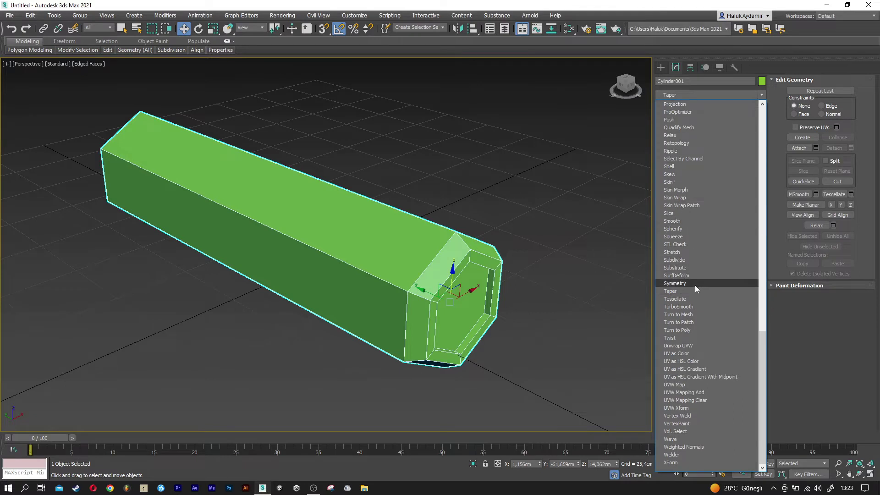
left_click(691, 291)
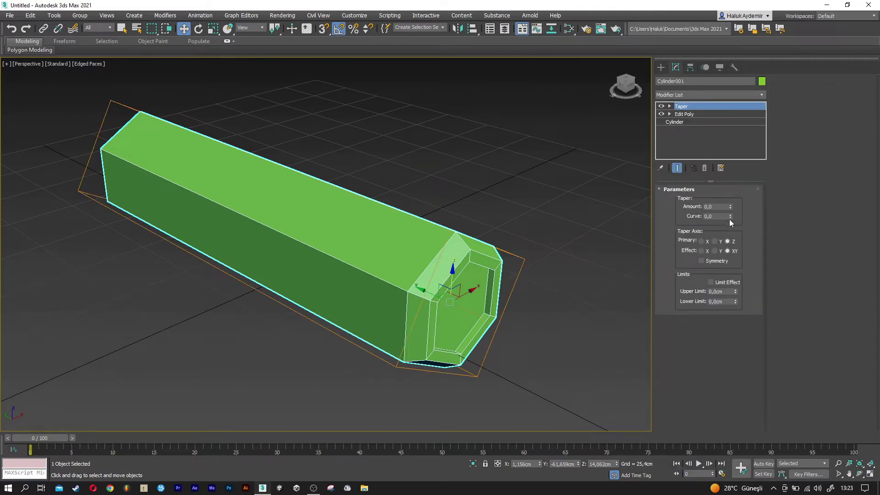
left_click_drag(731, 207, 731, 224)
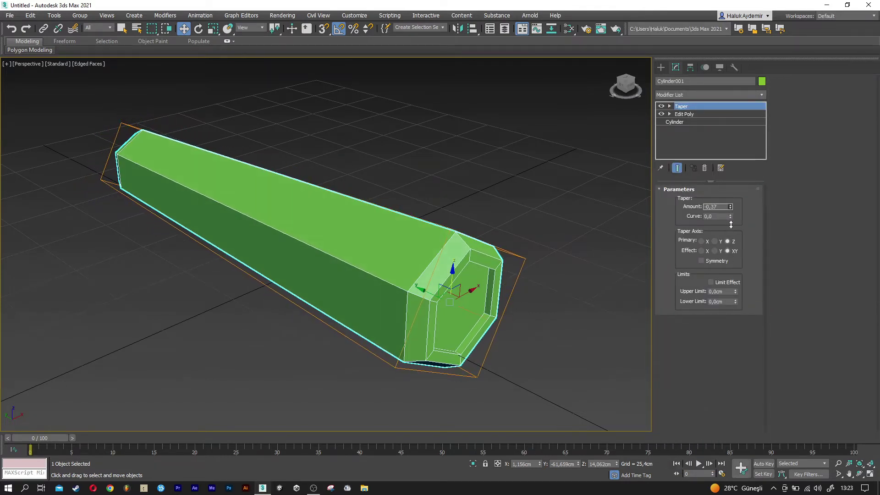
left_click(721, 206)
type("-0,35")
key("Return")
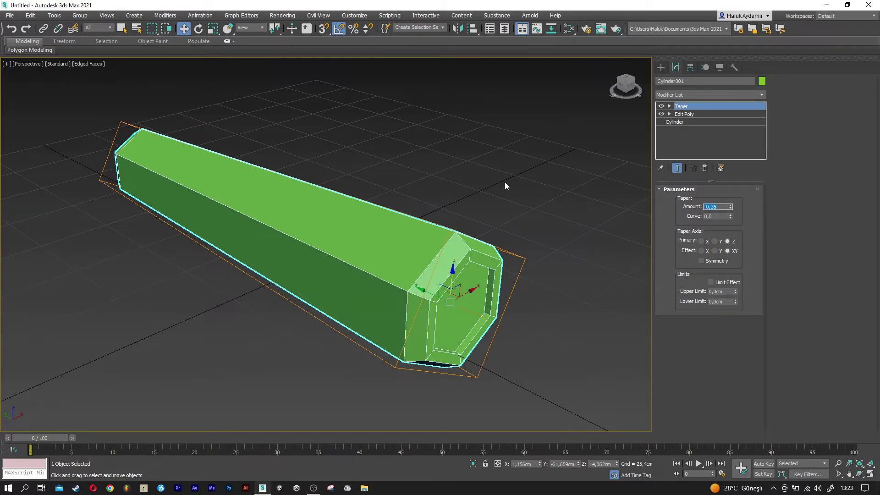
left_click(505, 183)
mouse_move(256, 248)
middle_mouse_down("alt")
mouse_move(324, 232)
mouse_move(251, 240)
mouse_move(279, 253)
middle_mouse_up("alt")
- Clone the fuselage as Cylinder002 and delete the copy's Taper and Edit Poly modifiers
left_click(397, 256)
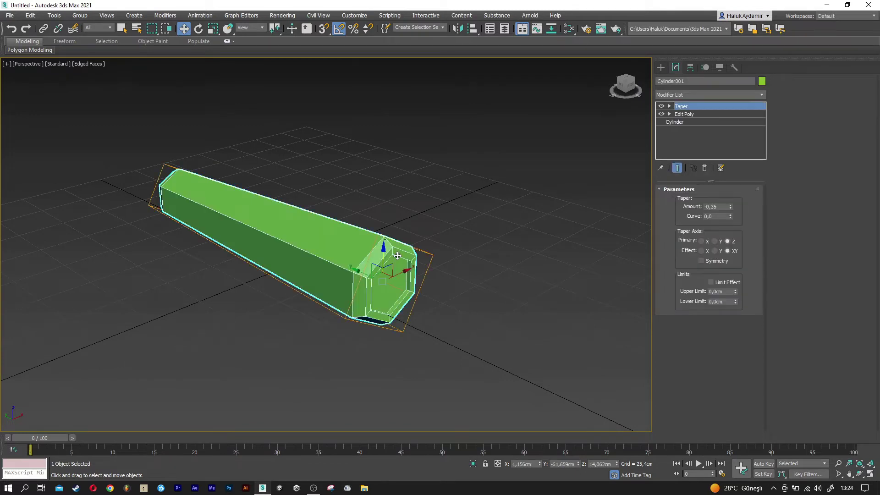
left_click_drag(362, 272, 490, 327, "shift")
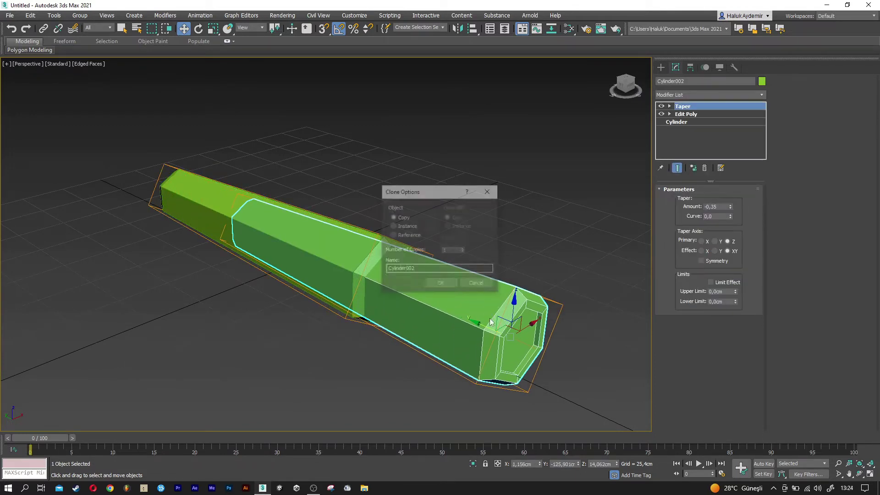
left_click(445, 287)
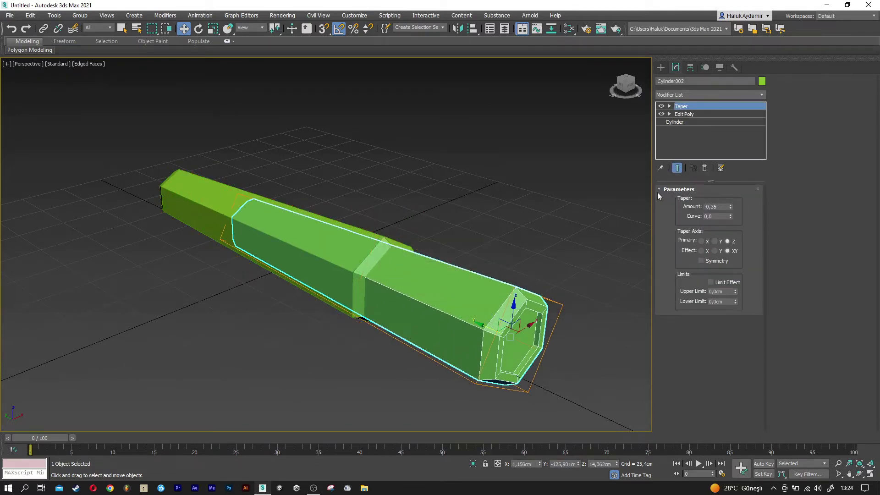
right_click(693, 105)
left_click(702, 122)
right_click(687, 107)
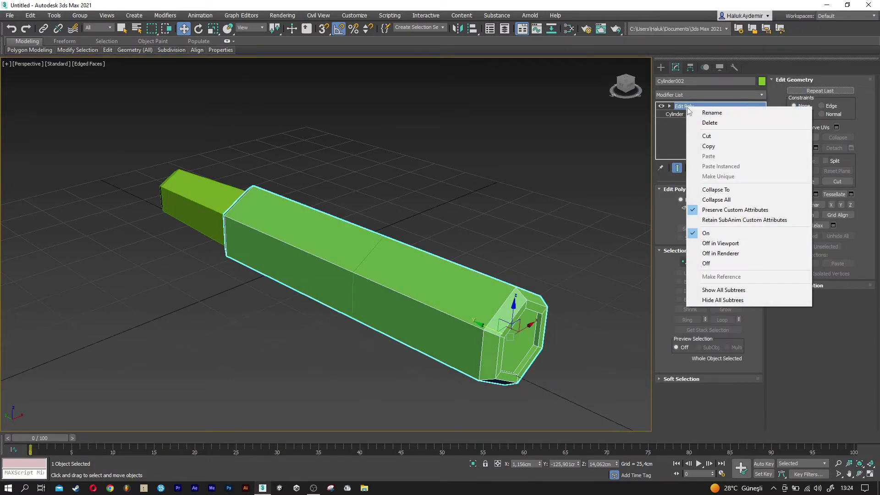
left_click(700, 123)
- Set the copy's radius to 5 cm and height to 10 cm
double_click(734, 201)
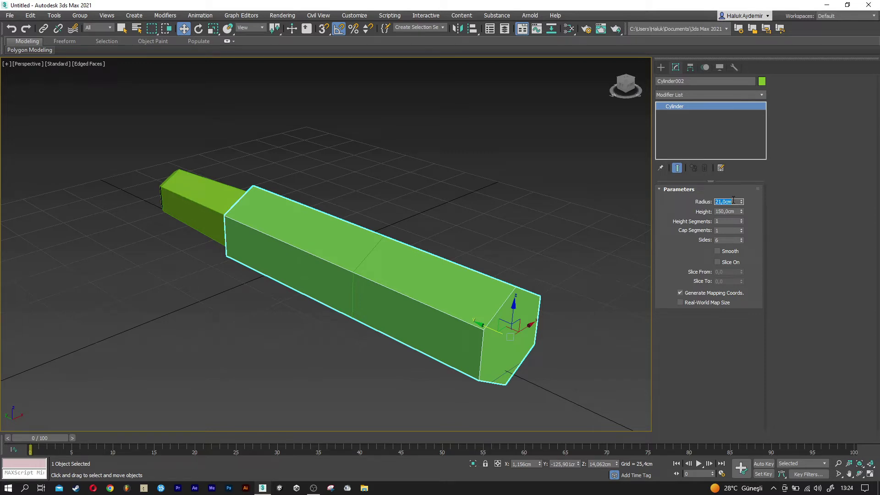
key("Tab")
type("10")
key("Return")
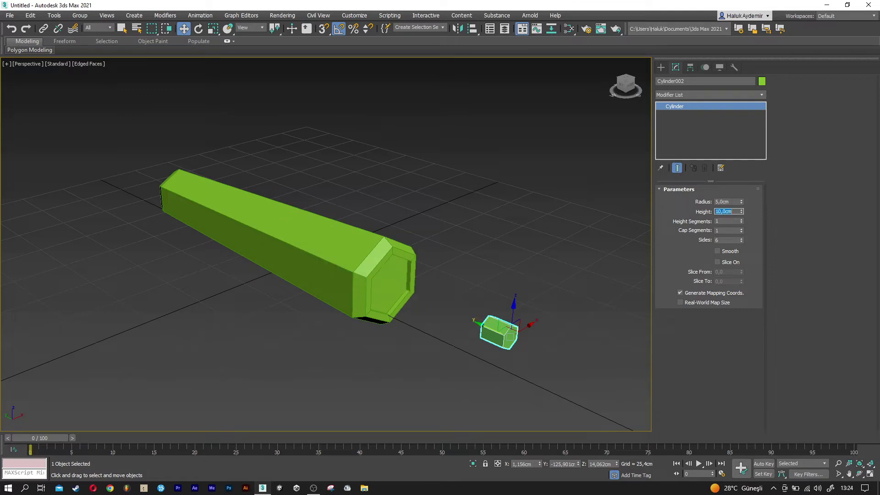
- Rotate the small cylinder 180° and centre it on the fuselage's nose
left_click_drag(488, 329, 393, 288)
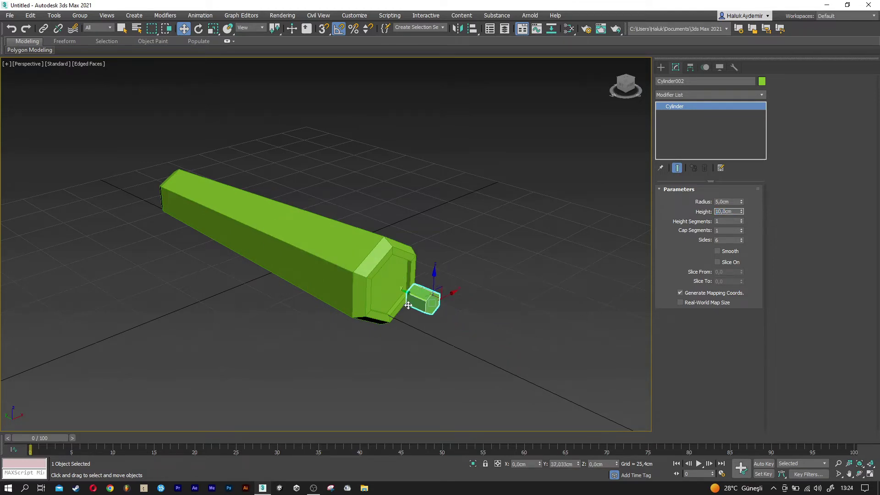
scroll(393, 289, "up", 5)
scroll(393, 289, "up", 3)
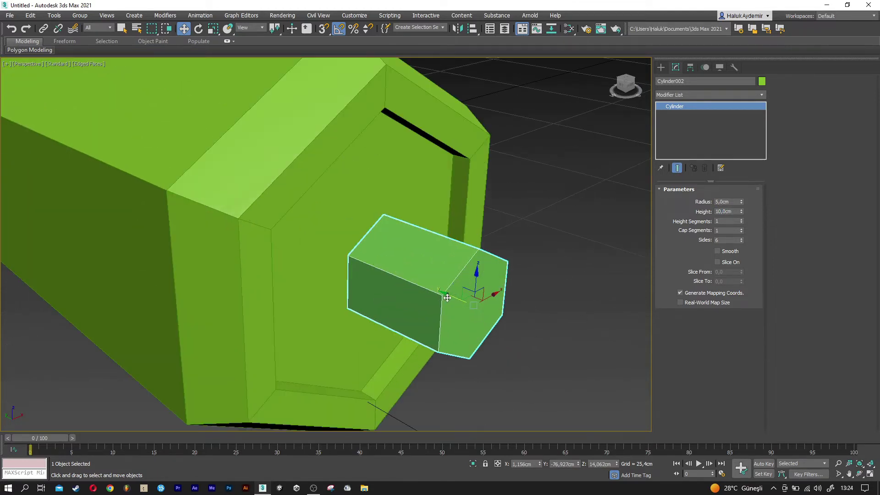
mouse_move(449, 289)
left_mouse_down()
mouse_move(430, 283)
mouse_move(506, 336)
left_mouse_up()
key("e")
key("w")
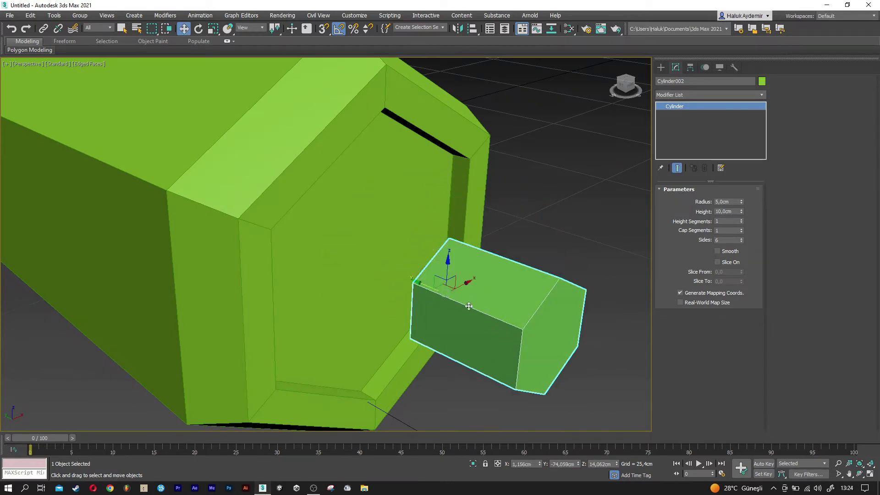
mouse_move(430, 286)
left_mouse_down()
mouse_move(389, 263)
mouse_move(345, 255)
left_mouse_up()
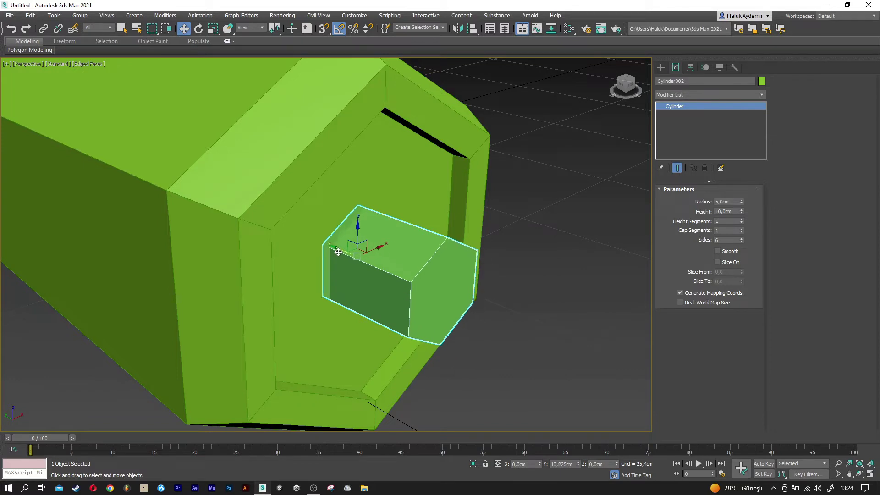
left_click_drag(346, 256, 348, 256)
- Add Edit Poly to the nose stub and scale its six outer-end vertices inward
left_click(672, 94)
key("e")
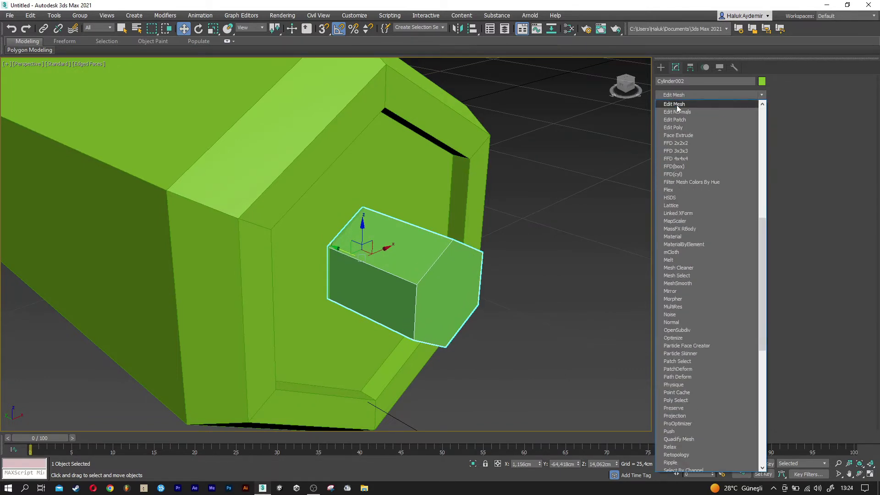
left_click(683, 127)
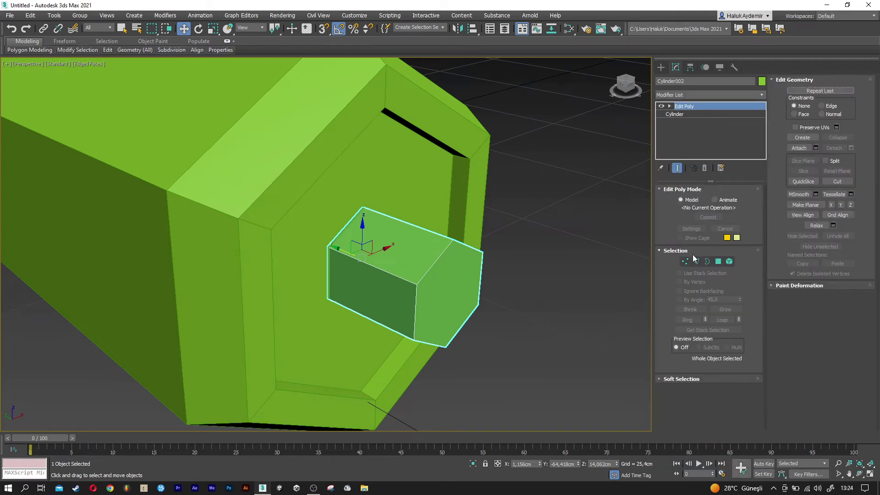
left_click(685, 261)
mouse_move(642, 268)
middle_mouse_down("alt")
mouse_move(611, 271)
mouse_move(546, 387)
middle_mouse_up("alt")
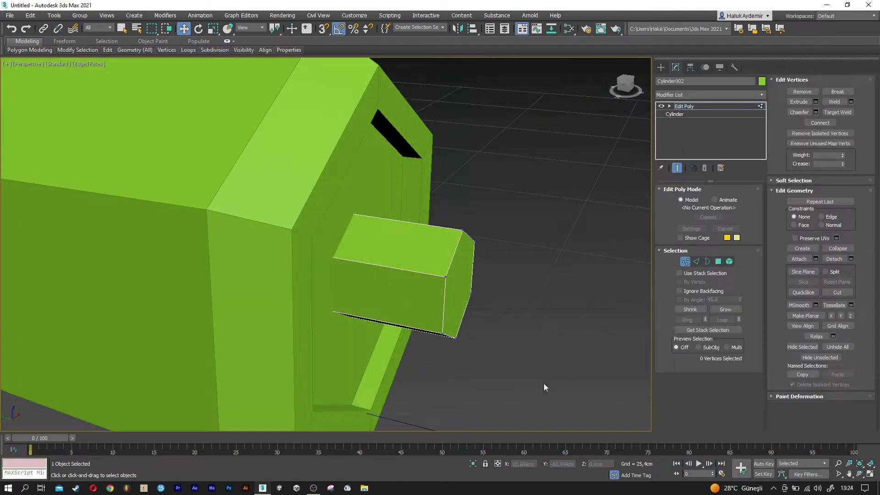
left_click_drag(428, 220, 428, 219)
key("r")
left_click_drag(470, 287, 500, 312)
mouse_move(499, 313)
middle_mouse_down("alt")
mouse_move(489, 315)
mouse_move(546, 296)
middle_mouse_up("alt")
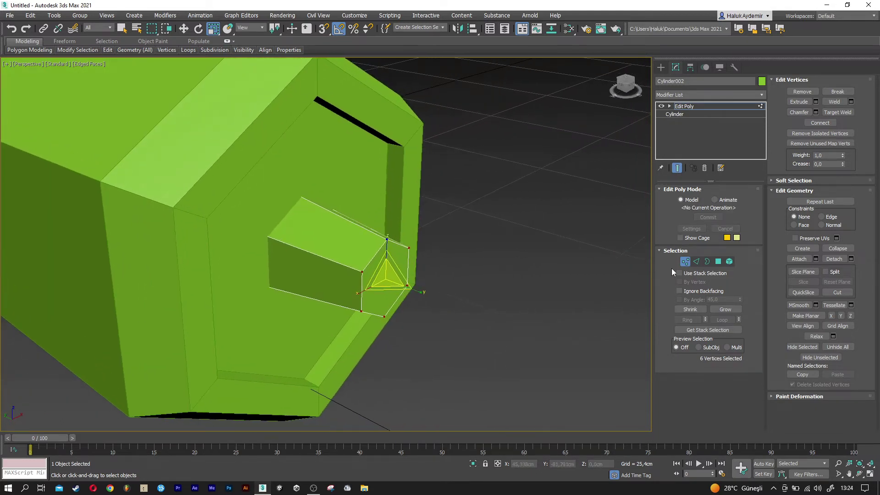
- Exit Vertex mode and shift-drag a copy of the tapered stub
left_click(685, 262)
key("w")
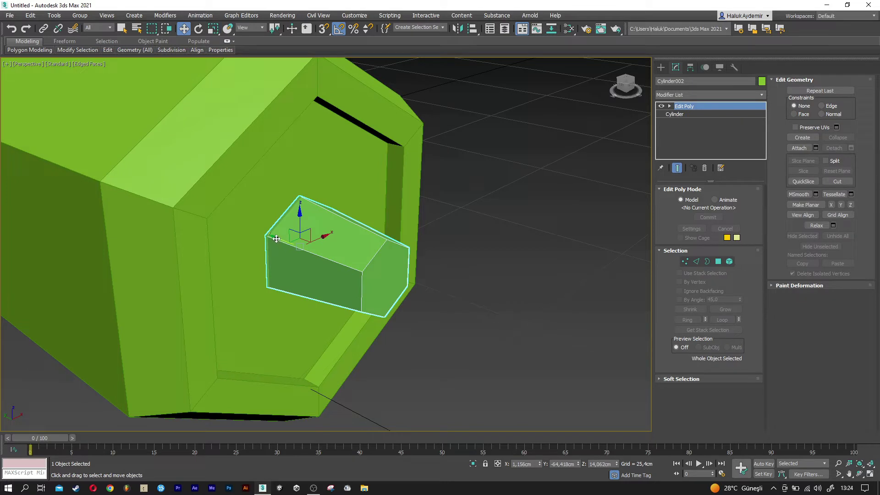
left_click_drag(276, 239, 387, 278, "shift")
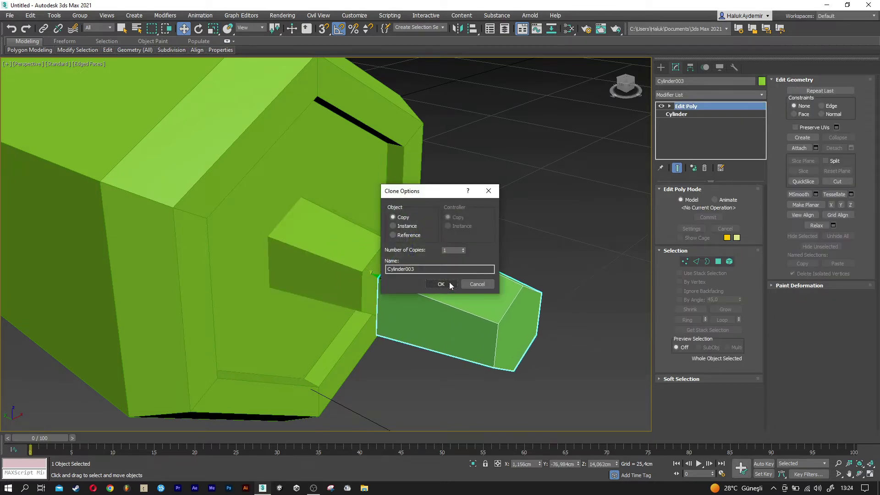
- Create the Cylinder003 copy, remove its Edit Poly modifier and set its height to 5 cm
left_click(449, 284)
right_click(686, 106)
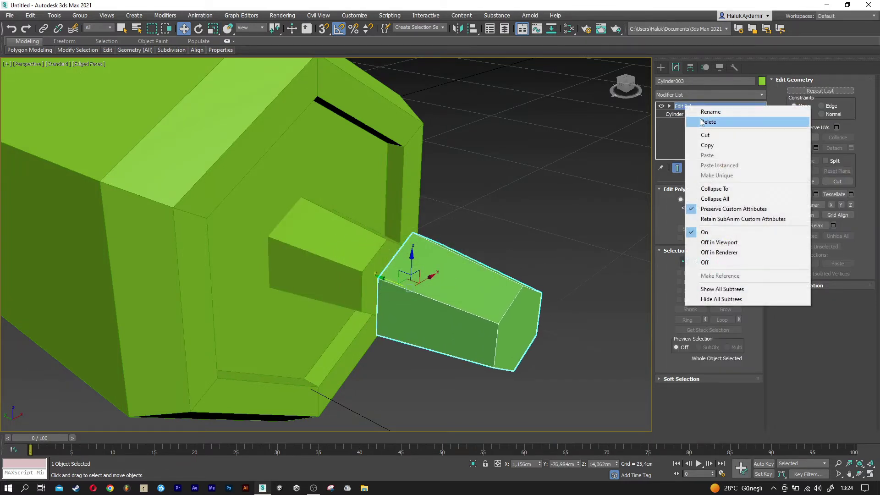
left_click(701, 122)
left_click(732, 211)
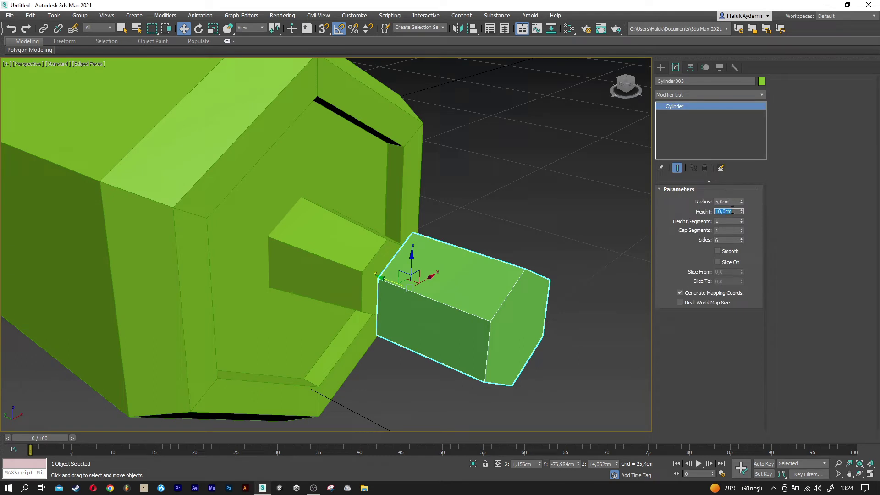
type("5")
key("Return")
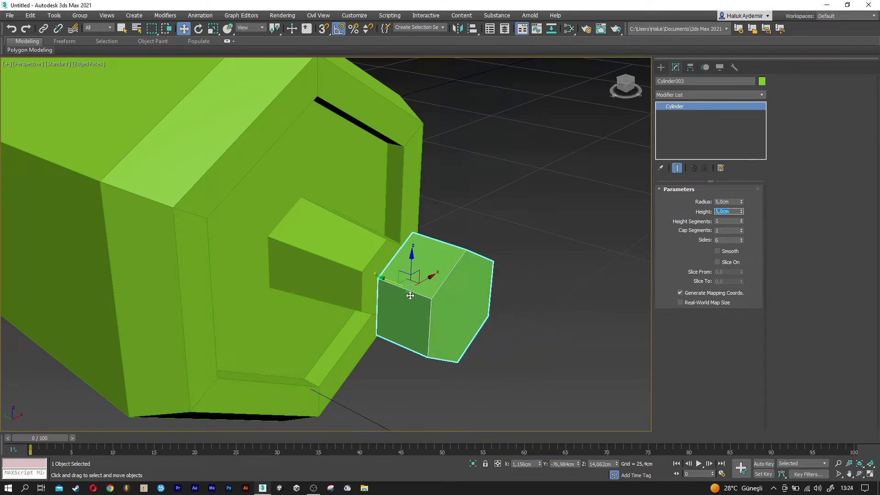
- Seat Cylinder003 against the end of the nose shaft and add an Edit Poly modifier
left_click_drag(393, 286, 389, 285)
middle_click_drag(389, 285, 362, 282, "alt")
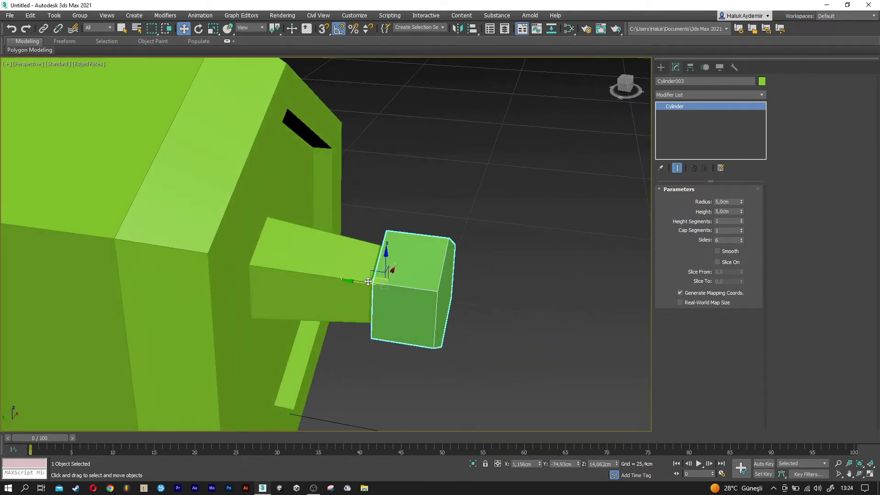
left_click_drag(356, 283, 354, 282)
middle_click_drag(354, 282, 413, 274, "alt")
left_click(668, 93)
scroll(683, 129, "down", 5)
left_click(684, 129)
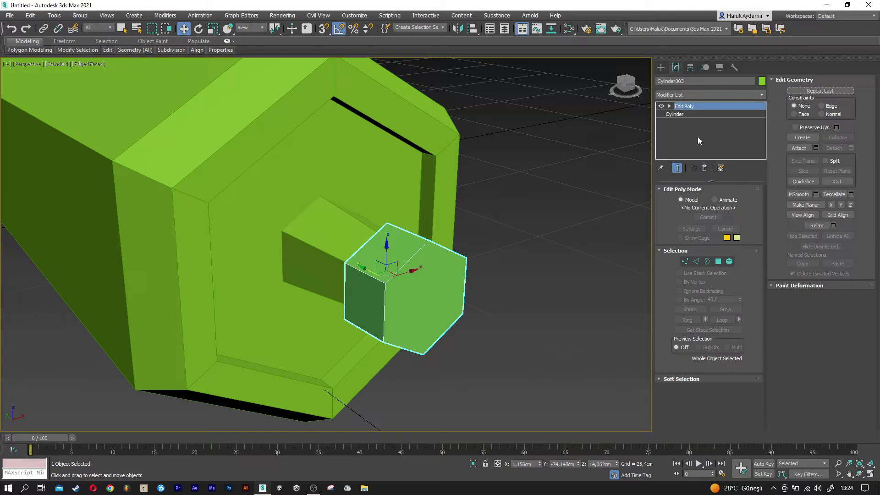
- Extrude the hub's front polygon forward with a 2 cm height
left_click(718, 262)
left_click(435, 294)
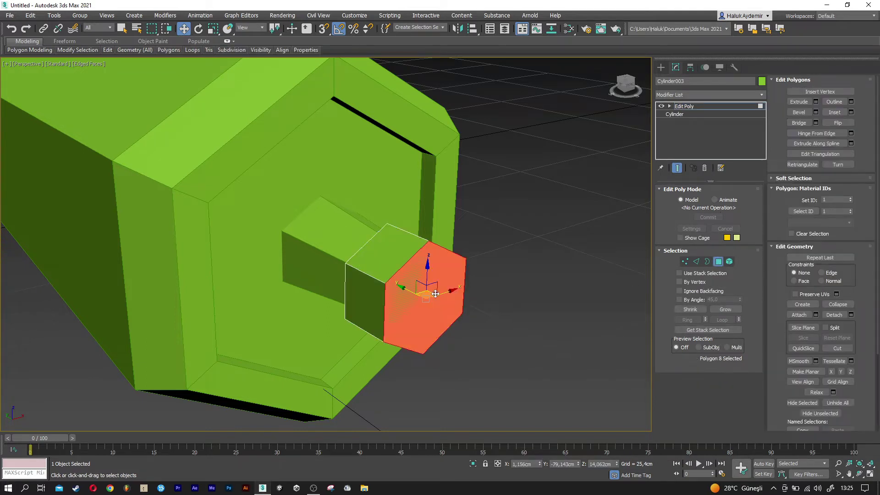
left_click(816, 102)
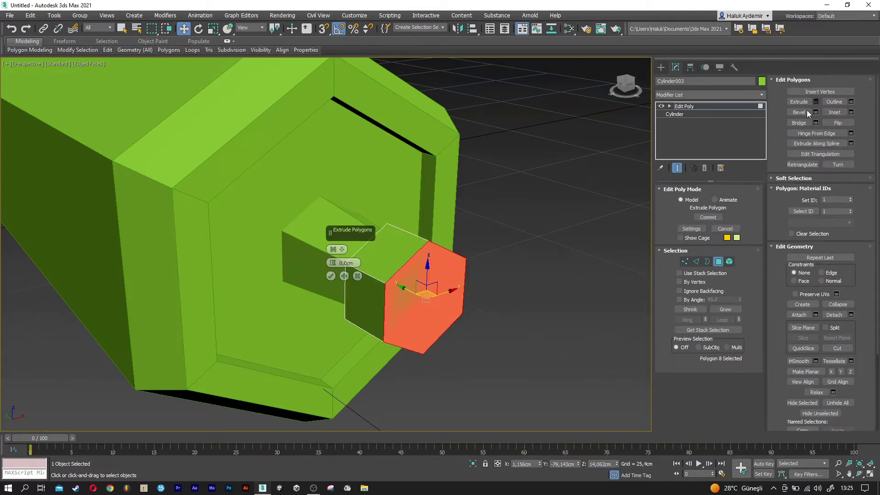
double_click(352, 264)
type("2")
key("Return")
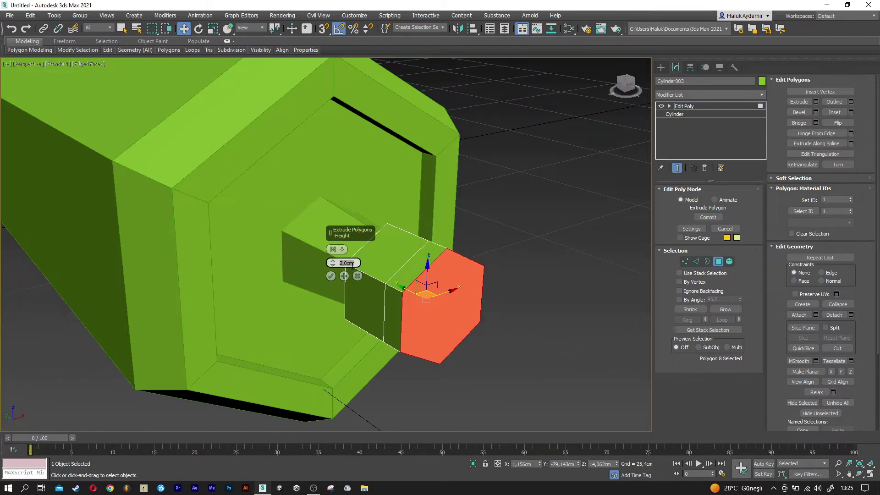
left_click(330, 277)
- Scale the extruded front face down to about 83% and leave polygon mode
key("r")
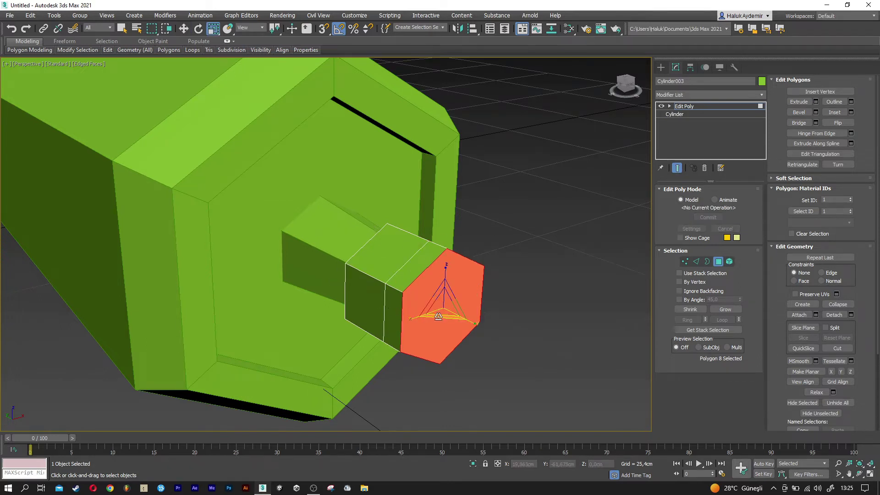
left_click_drag(445, 305, 445, 320)
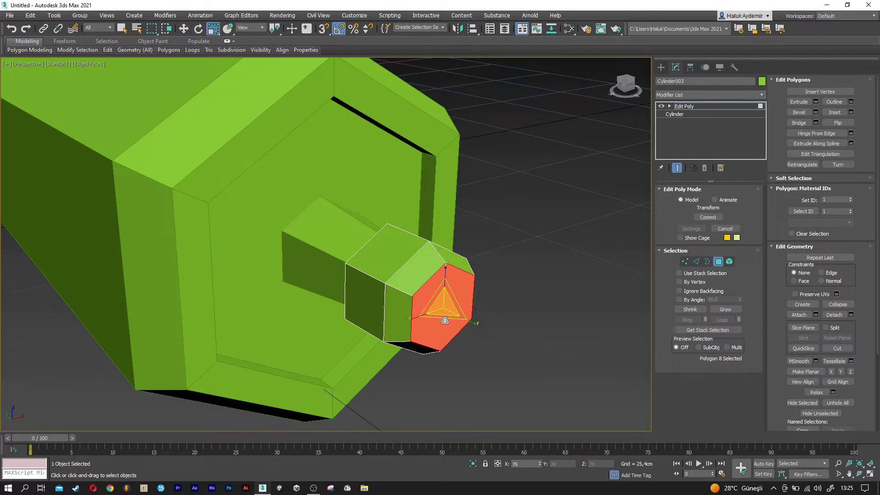
key("w")
mouse_move(518, 288)
middle_mouse_down("alt")
mouse_move(574, 276)
mouse_move(527, 298)
middle_mouse_up("alt")
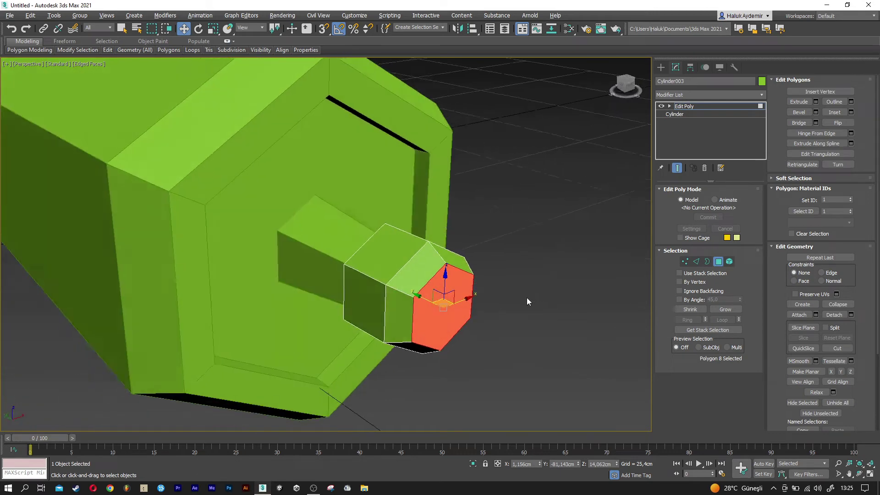
left_click(718, 262)
left_click(554, 277)
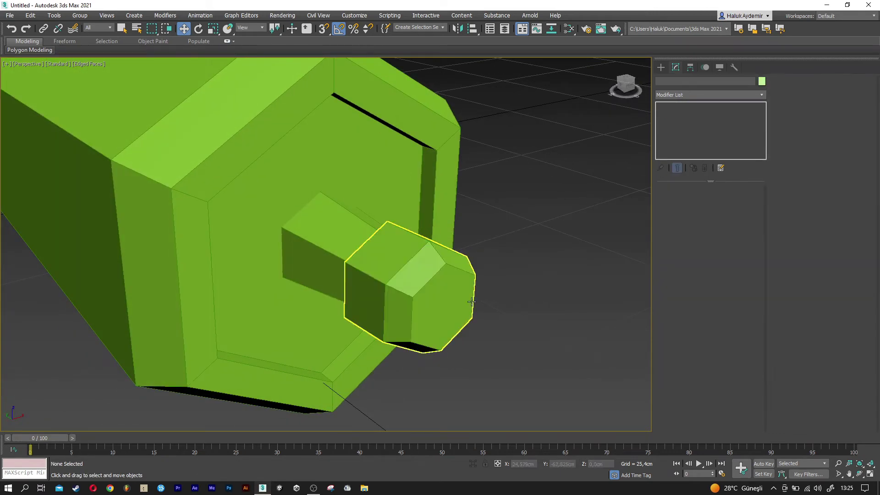
scroll(472, 301, "down", 2)
middle_click_drag(477, 326, 437, 313)
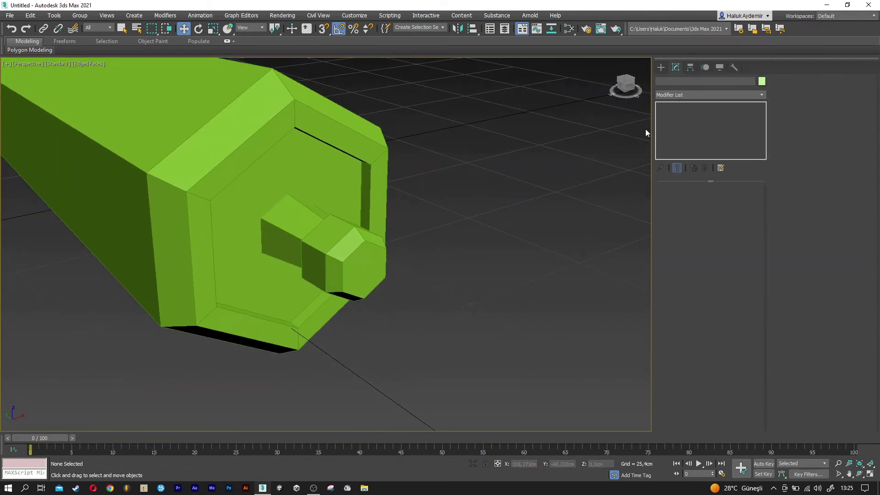
left_click(660, 67)
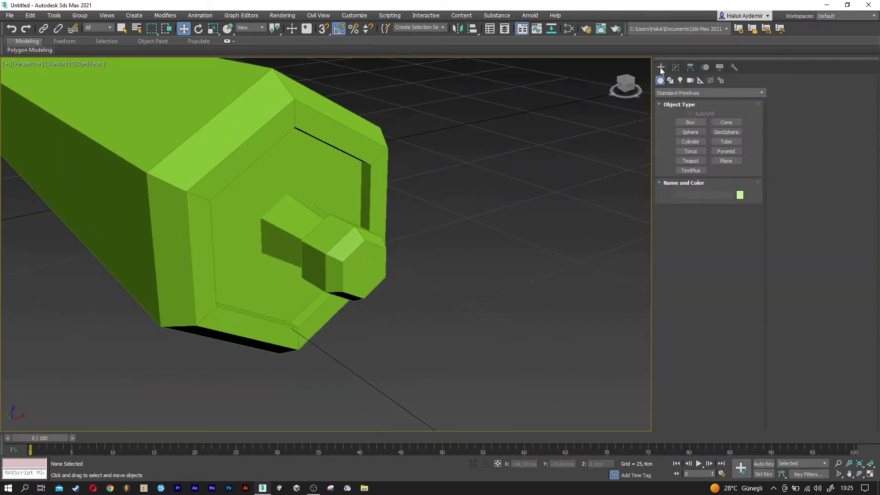
- Create Box001 beside the nose with Length 2, Width 7 and Height 30 cm
left_click(686, 123)
left_click_drag(426, 398, 460, 389)
left_click(466, 289)
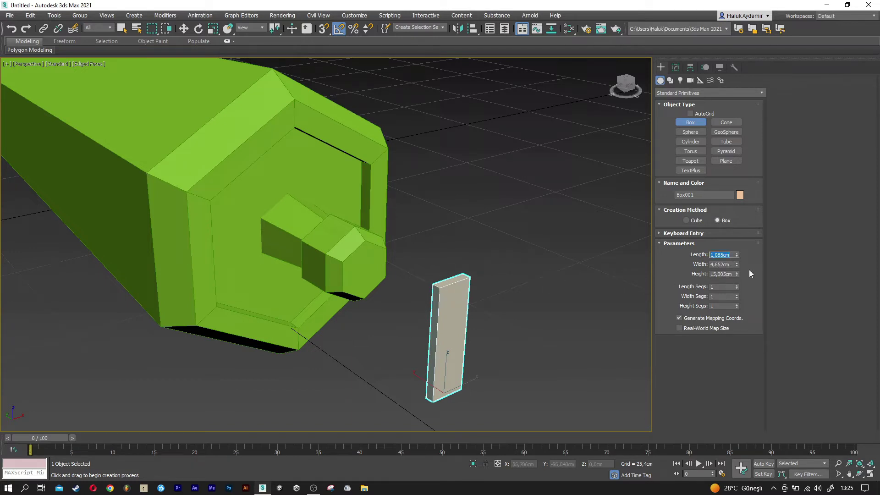
type("2")
key("Tab")
type("7")
key("Tab")
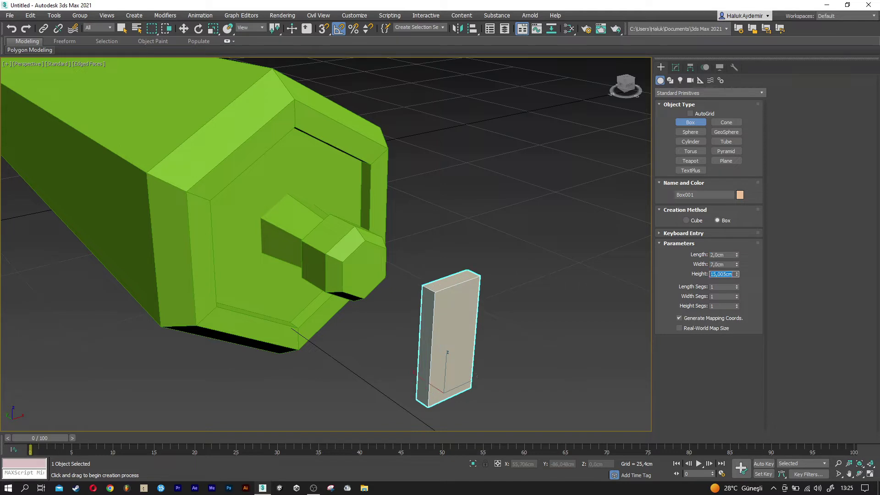
type("30")
key("Return")
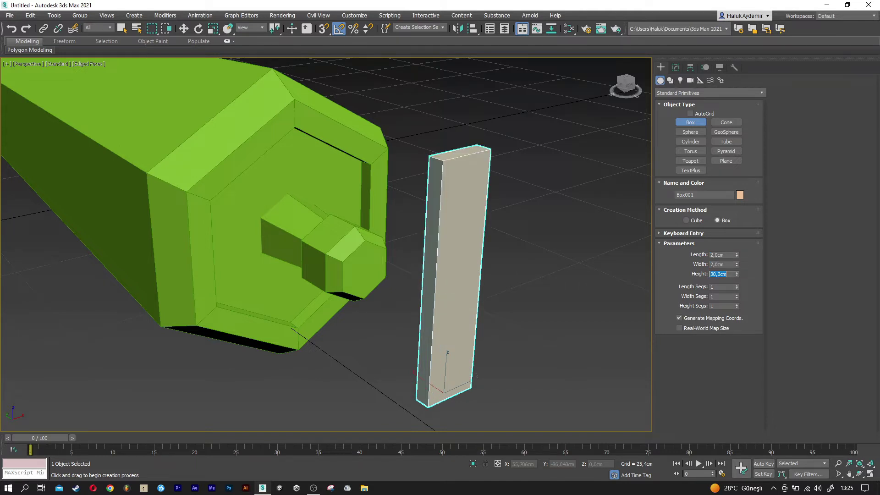
scroll(381, 294, "down", 3)
key("w")
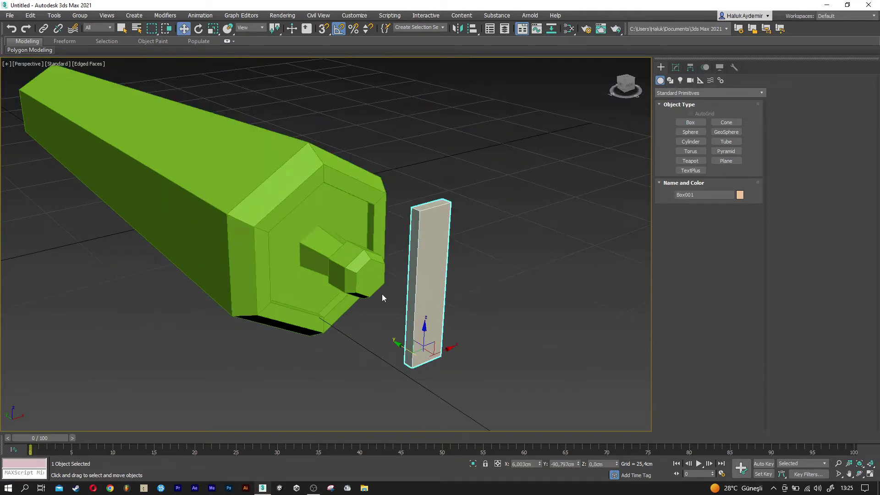
left_click(472, 29)
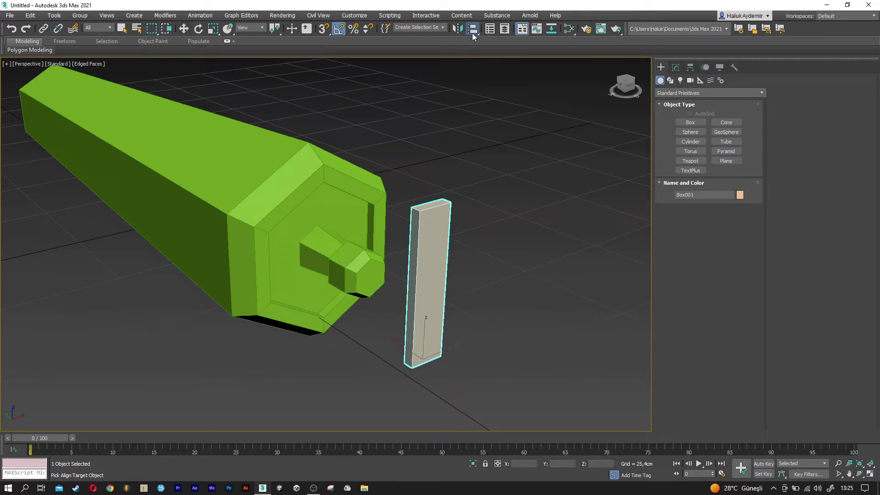
- Align Box001 to Cylinder002, centre to centre on X, Y and Z
left_click(320, 251)
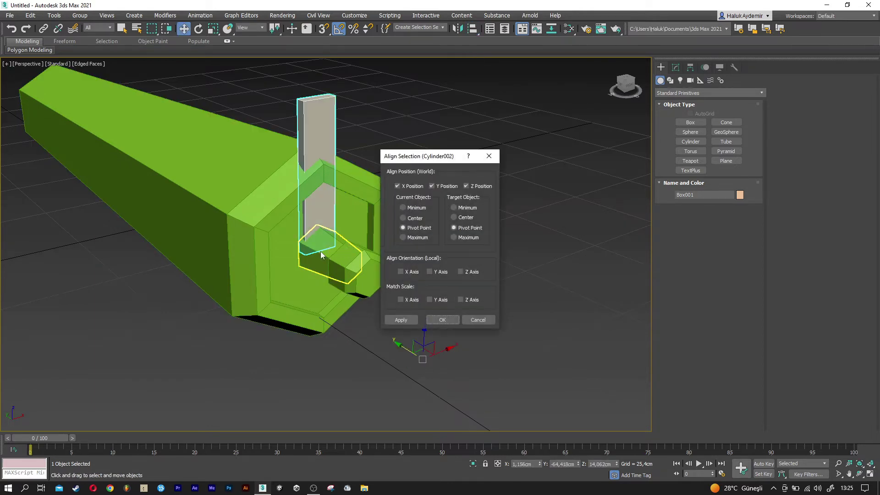
left_click(404, 219)
left_click(465, 218)
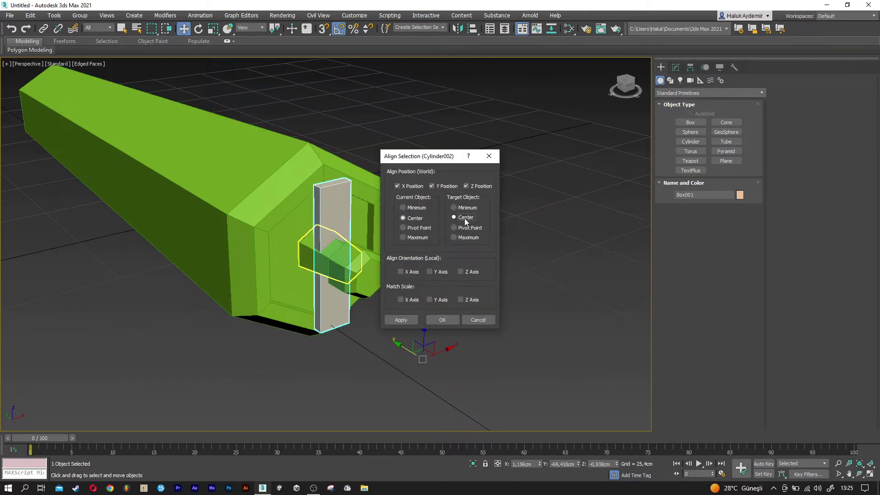
left_click(450, 323)
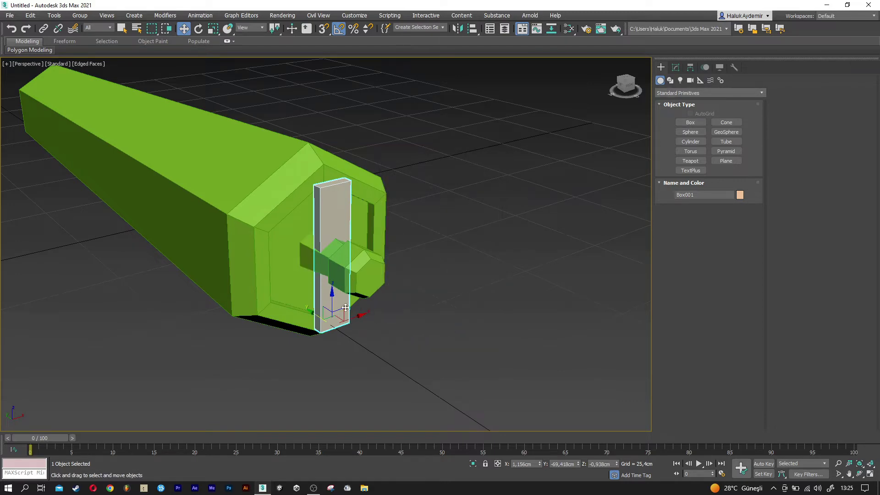
- Raise the box in Z and slide it along the shaft behind the hub
left_click_drag(331, 300, 336, 239)
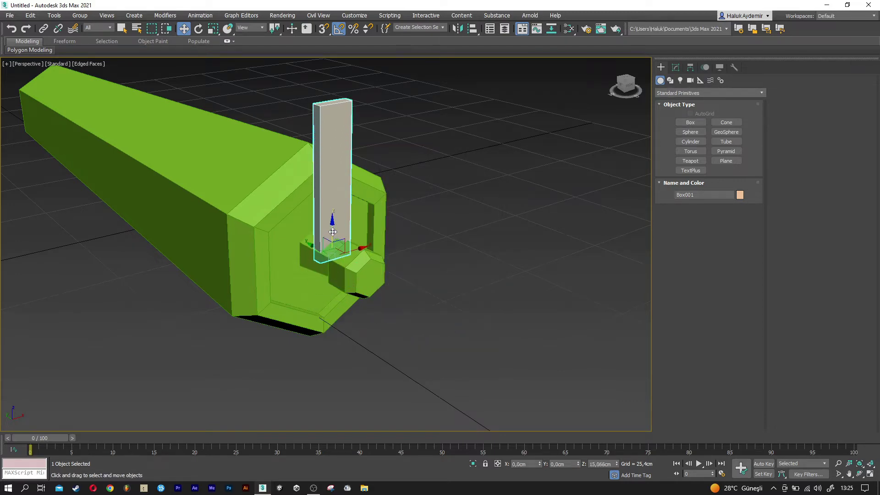
scroll(336, 239, "up", 2)
scroll(335, 243, "up", 2)
scroll(330, 250, "up", 2)
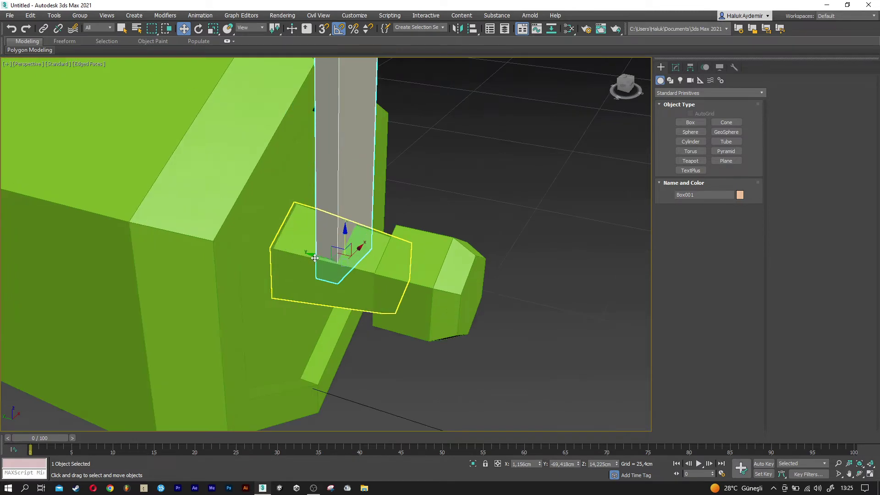
scroll(320, 257, "up", 2)
left_click_drag(320, 256, 384, 271)
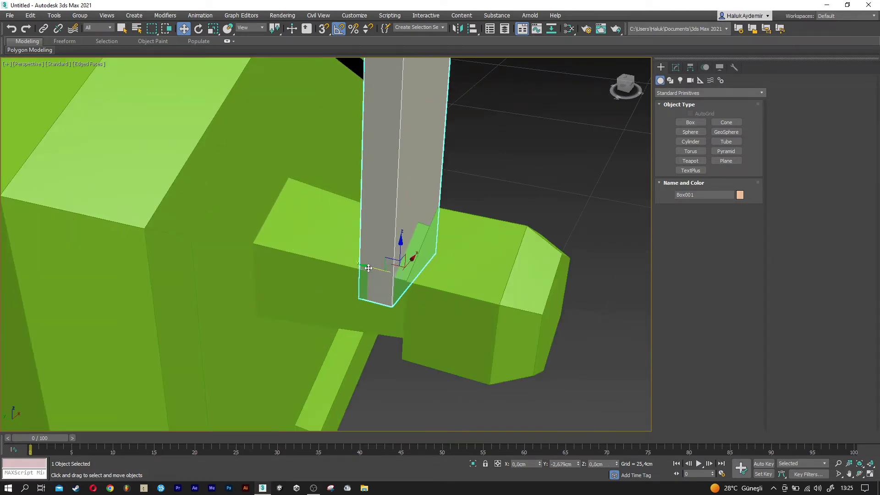
scroll(384, 270, "down", 2)
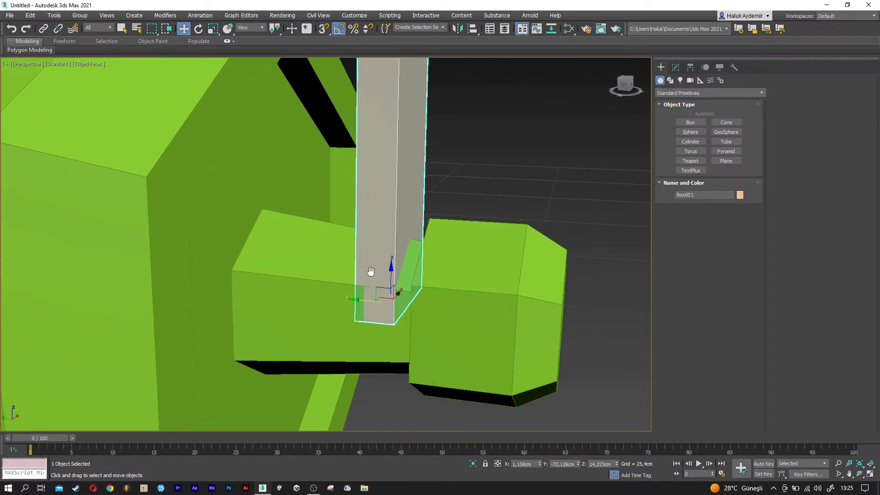
middle_click_drag(384, 270, 355, 271)
scroll(355, 271, "down", 2)
scroll(355, 271, "down", 1)
scroll(356, 271, "down", 1)
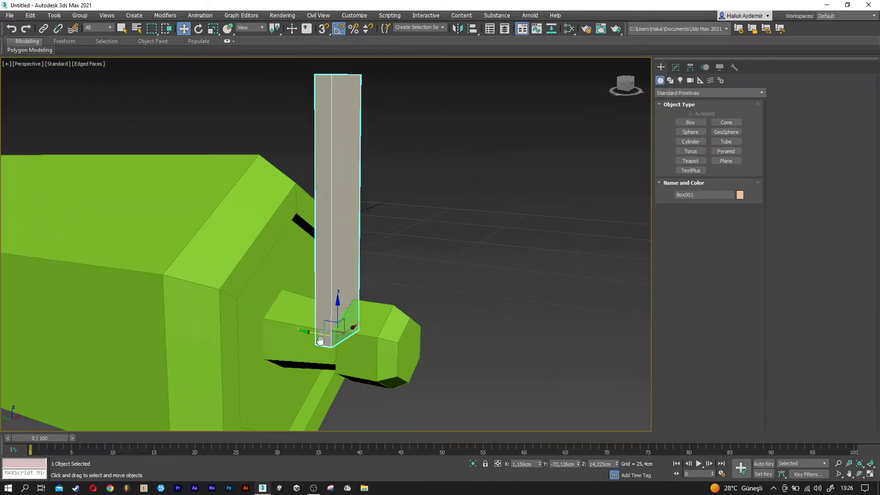
left_click(676, 68)
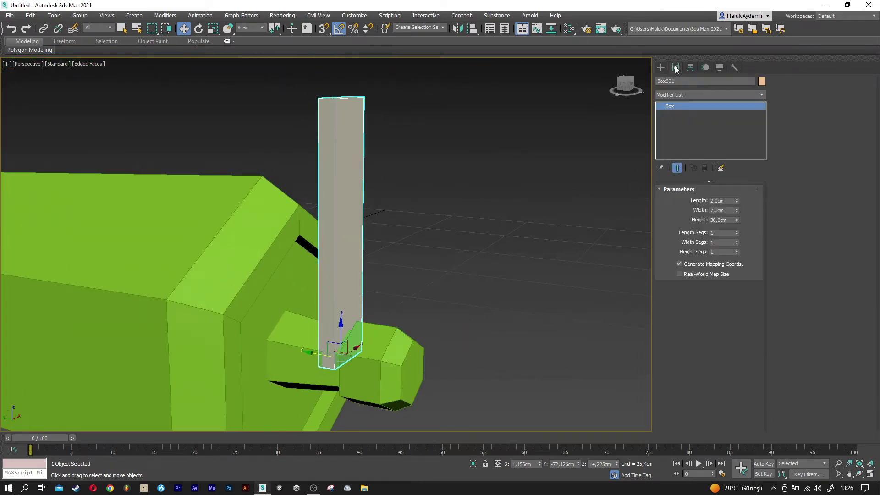
- Add Edit Poly to Box001 and scale its bottom vertices slightly inward
left_click(677, 95)
scroll(681, 115, "down", 6)
scroll(682, 124, "down", 6)
left_click(682, 127)
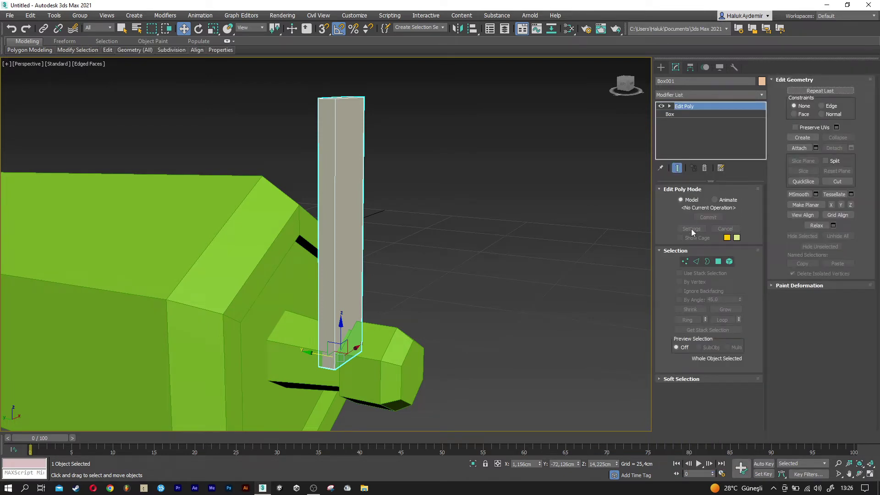
left_click(686, 262)
left_click_drag(279, 309, 289, 312)
key("r")
middle_click_drag(289, 312, 330, 275, "alt")
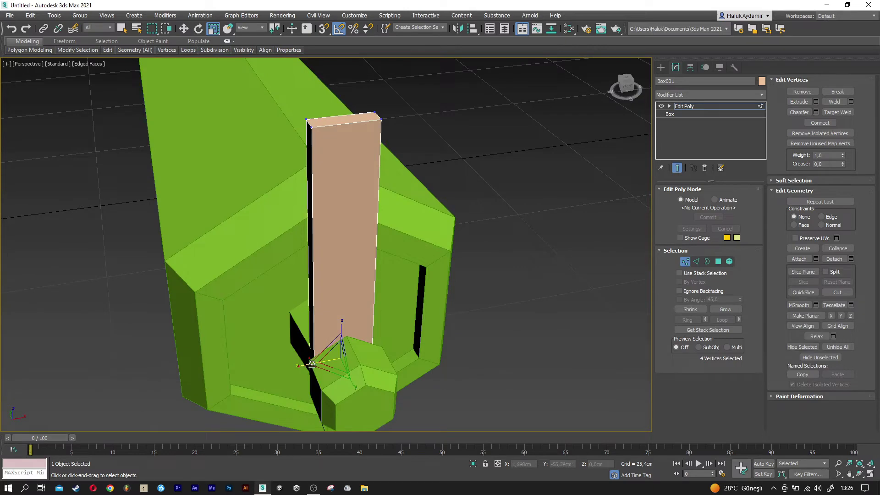
left_click_drag(312, 363, 316, 362)
mouse_move(316, 362)
middle_mouse_down("alt")
mouse_move(360, 338)
mouse_move(360, 356)
middle_mouse_up("alt")
left_click_drag(310, 388, 313, 394)
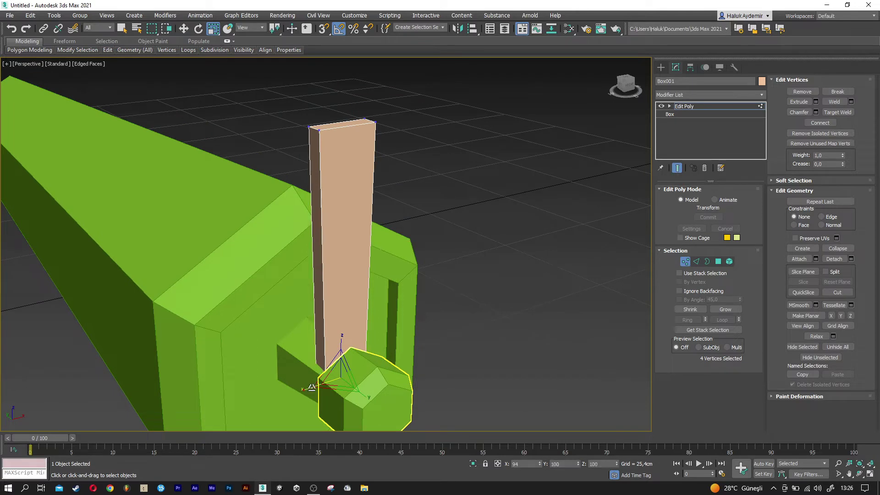
- Connect the two long top edges with 2 new edge segments
left_click(695, 263)
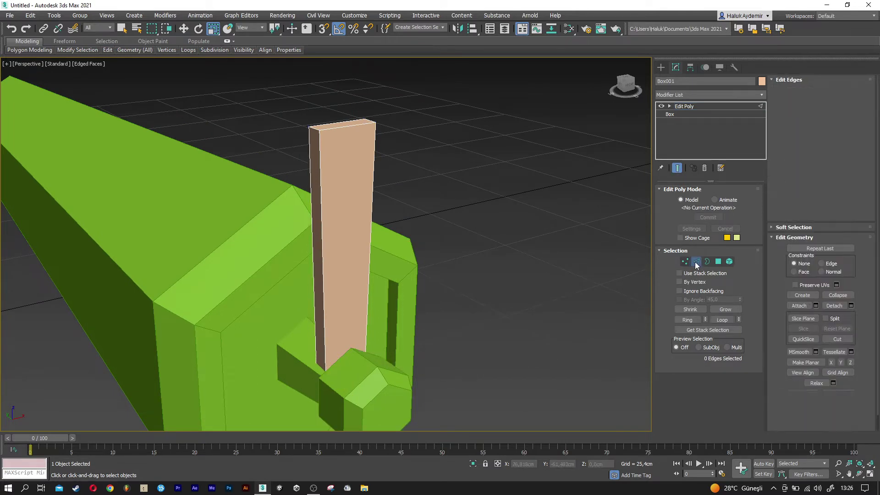
left_click(339, 136)
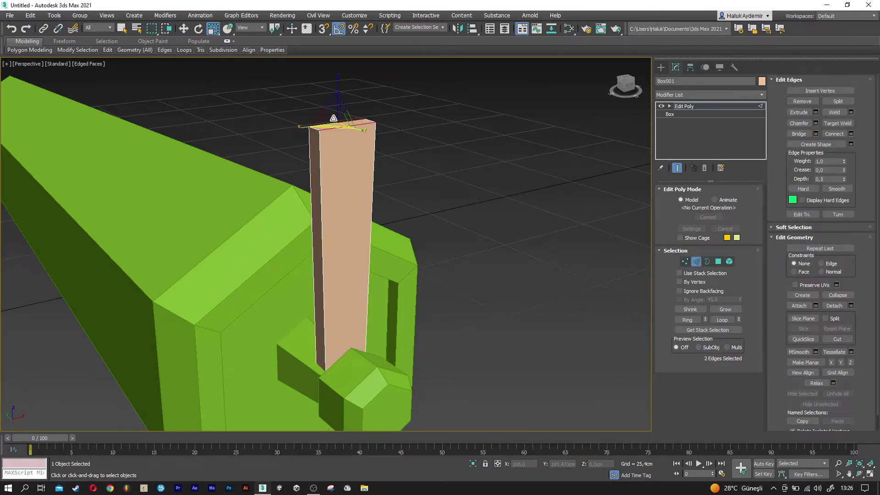
scroll(341, 131, "up", 3)
scroll(353, 131, "up", 4)
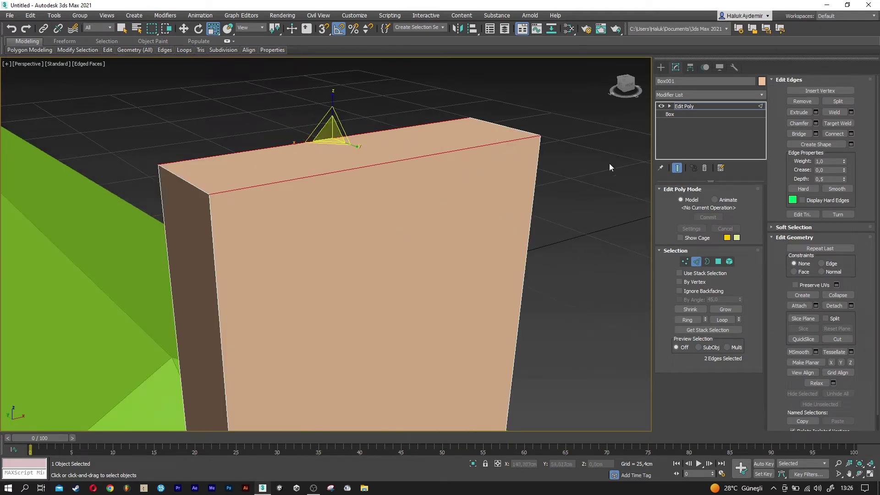
left_click(851, 134)
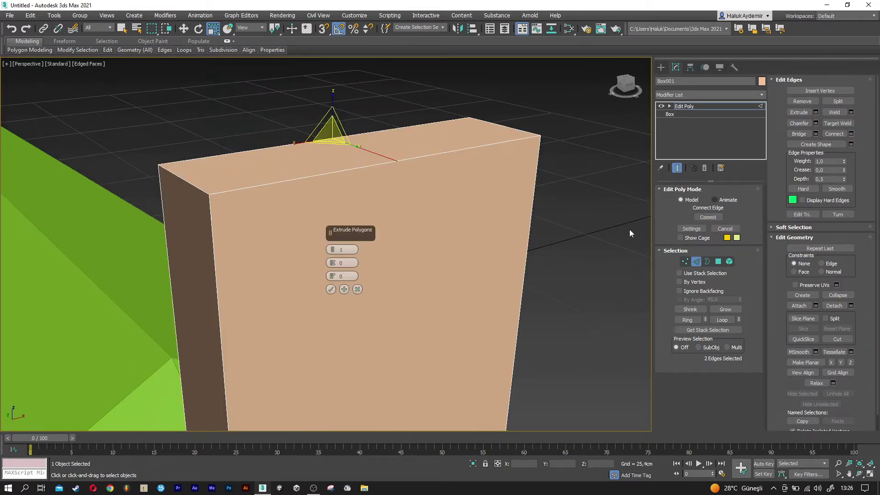
left_click_drag(334, 251, 334, 247)
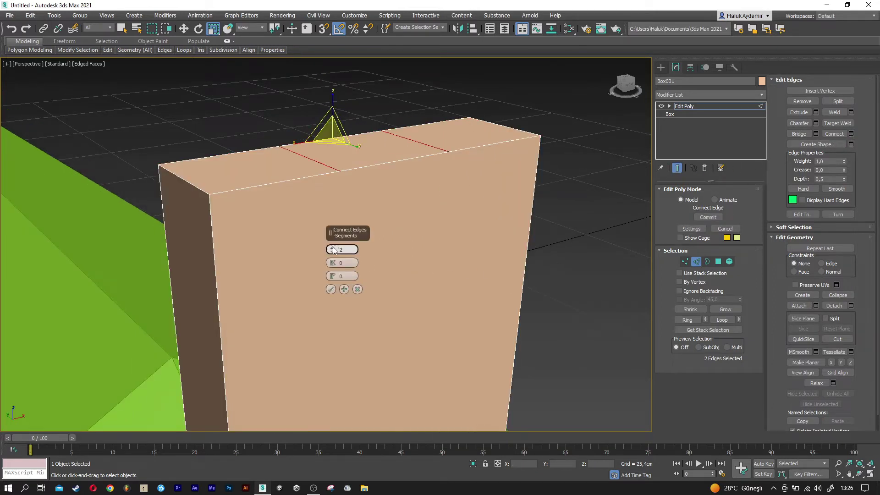
left_click(331, 290)
key("w")
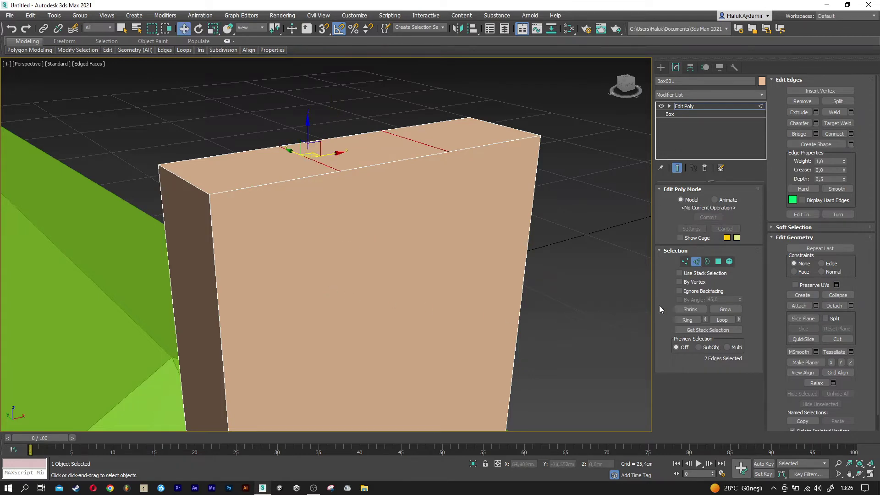
- Raise the middle top polygon between the cuts slightly
left_click(718, 262)
left_click(362, 144)
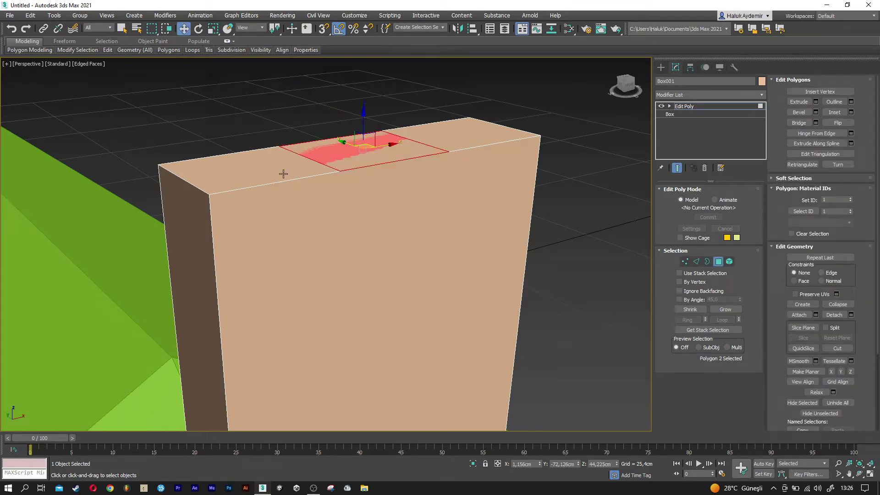
scroll(284, 173, "down", 5)
scroll(283, 173, "down", 3)
left_click_drag(289, 153, 289, 150)
left_click(708, 217)
left_click(719, 261)
middle_click_drag(447, 254, 472, 256)
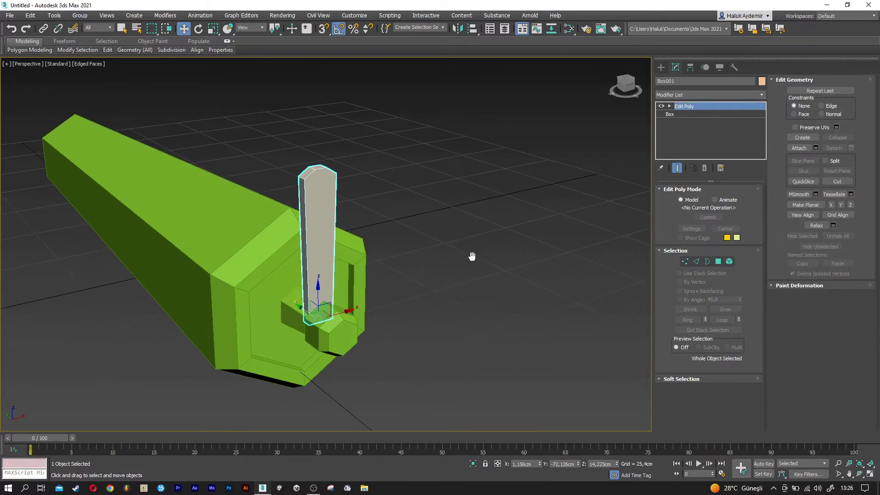
- Scale the eight top vertices along Y to narrow the blade tip
left_click(685, 261)
left_click_drag(415, 221, 269, 150)
key("r")
scroll(313, 186, "up", 3)
middle_click_drag(313, 186, 354, 186, "alt")
left_click_drag(354, 187, 367, 184)
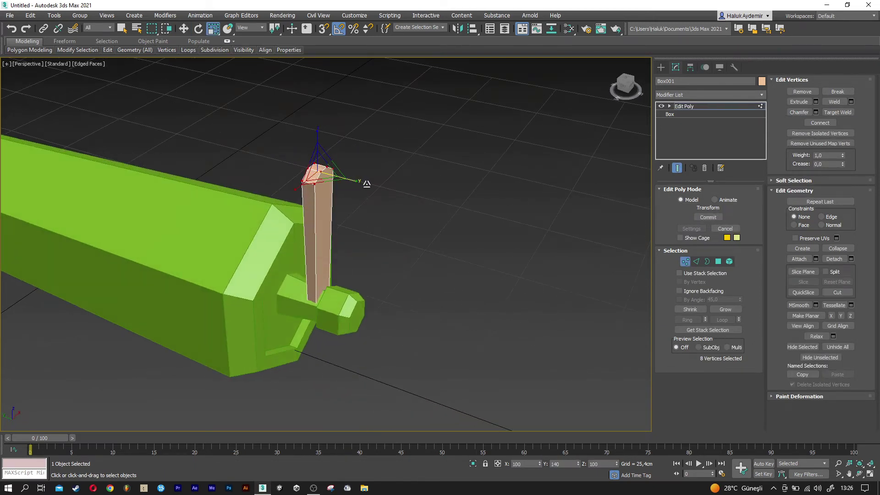
key("w")
mouse_move(364, 192)
middle_mouse_down("alt")
mouse_move(320, 205)
mouse_move(329, 204)
middle_mouse_up("alt")
left_click(684, 262)
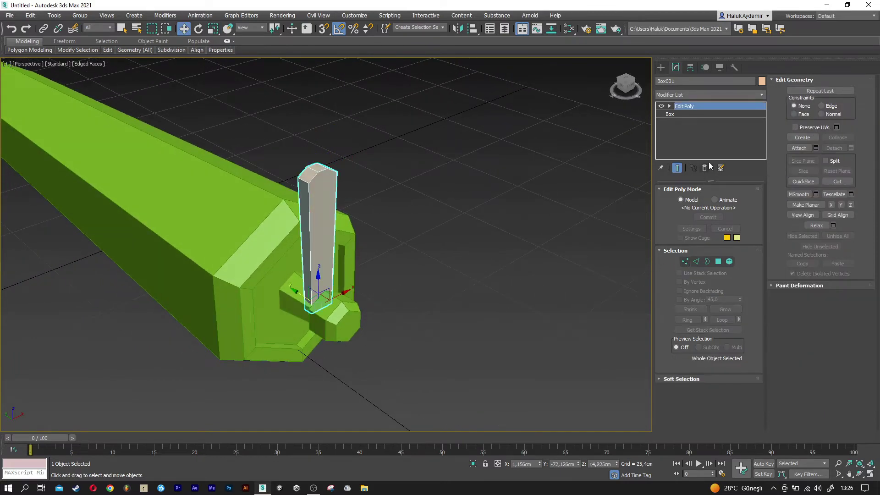
left_click(702, 96)
- Add a Smooth modifier with Auto Smooth to Box001
scroll(701, 94, "down", 5)
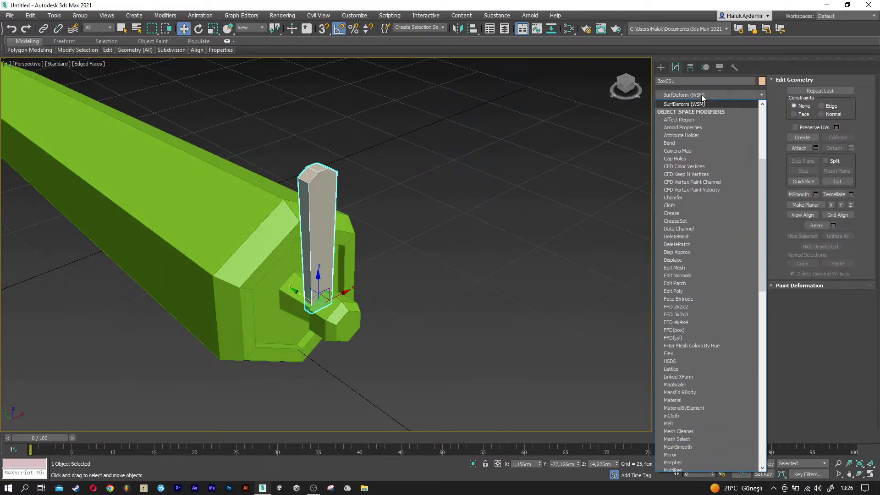
key("s")
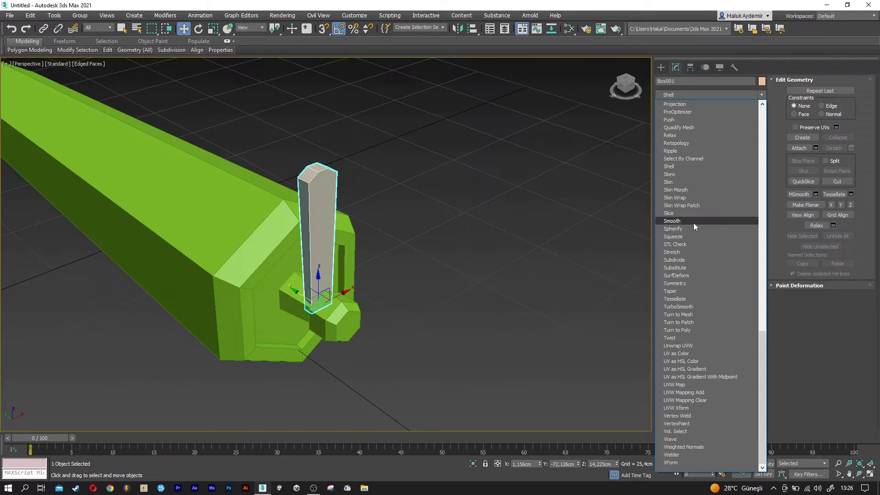
left_click(694, 222)
left_click(678, 202)
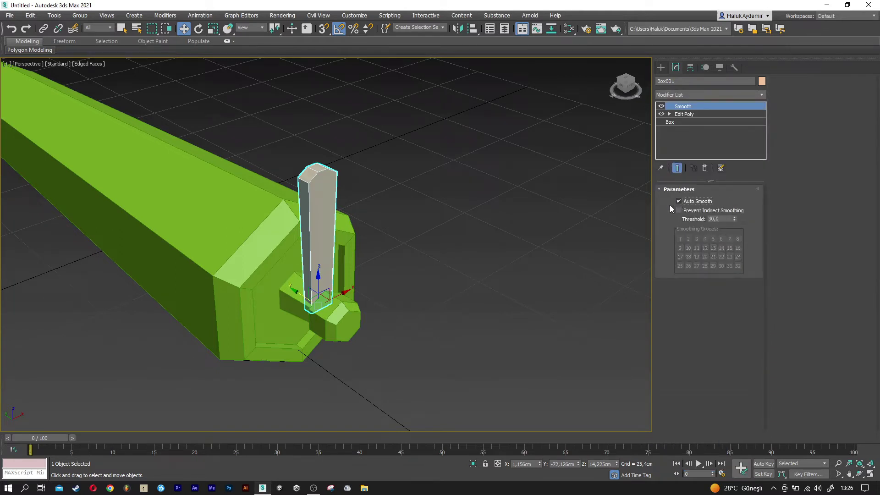
- Reselect the blade and Shift-drag a copy, Box002, downward
left_click(526, 241)
middle_click_drag(417, 257, 429, 250)
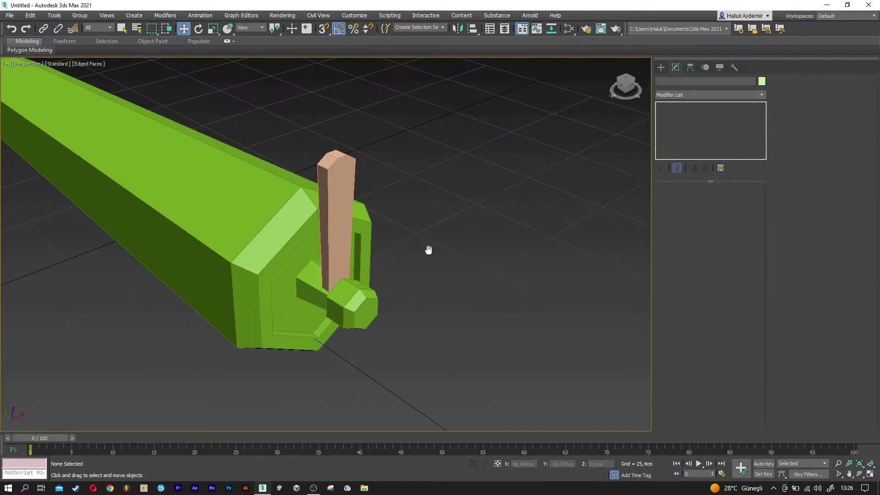
left_click(343, 222)
middle_click_drag(344, 222, 359, 260, "alt")
scroll(360, 260, "up", 2)
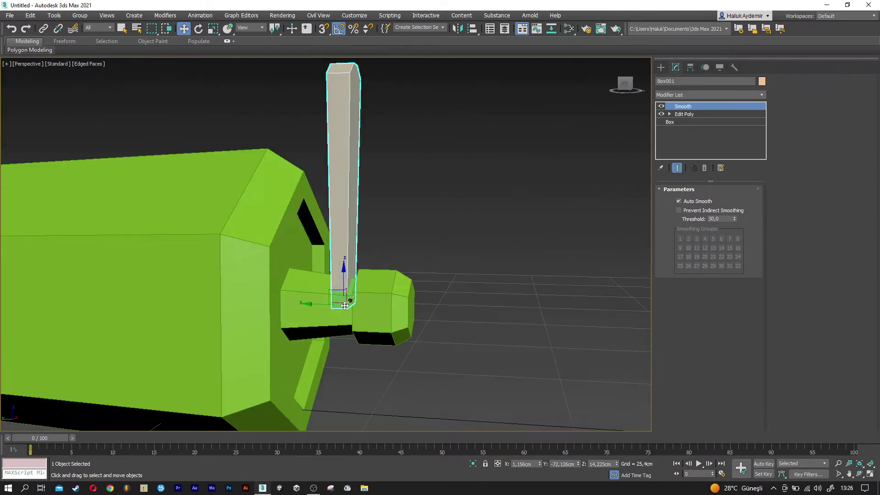
scroll(353, 248, "up", 2)
scroll(339, 229, "down", 1)
left_click_drag(338, 226, 367, 360, "shift")
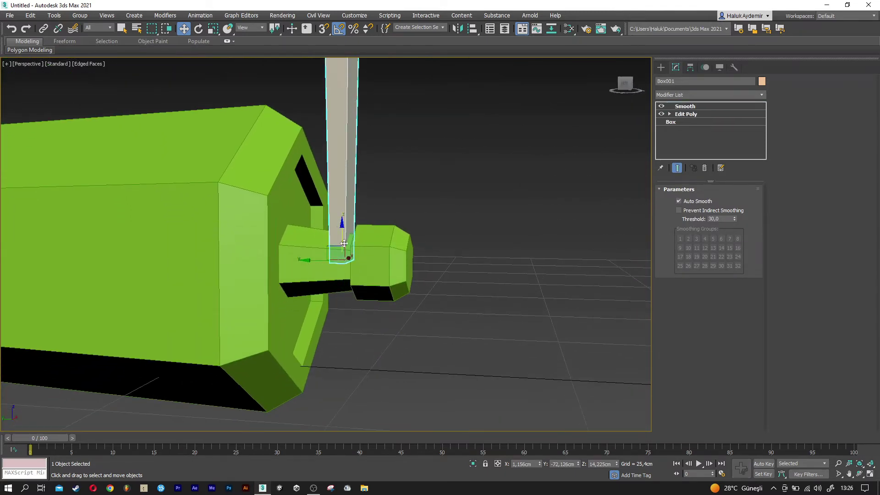
left_click(441, 284)
- Flip Box002 180° and position it below the hub in Front view
key("e")
left_click_drag(338, 376, 340, 462)
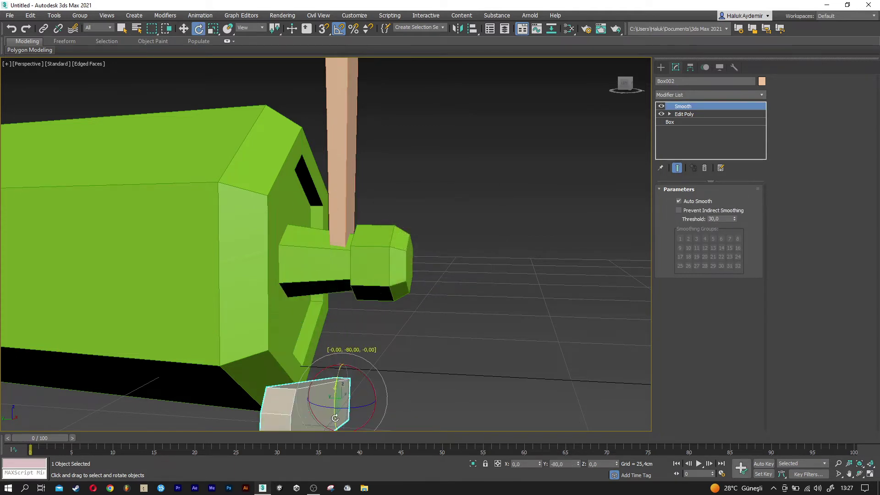
key("w")
left_click_drag(342, 374, 338, 242)
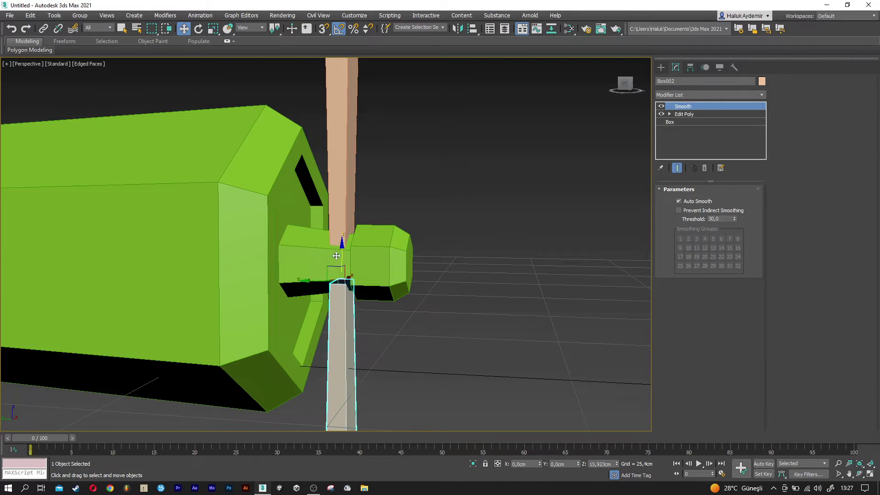
key("f")
key("z")
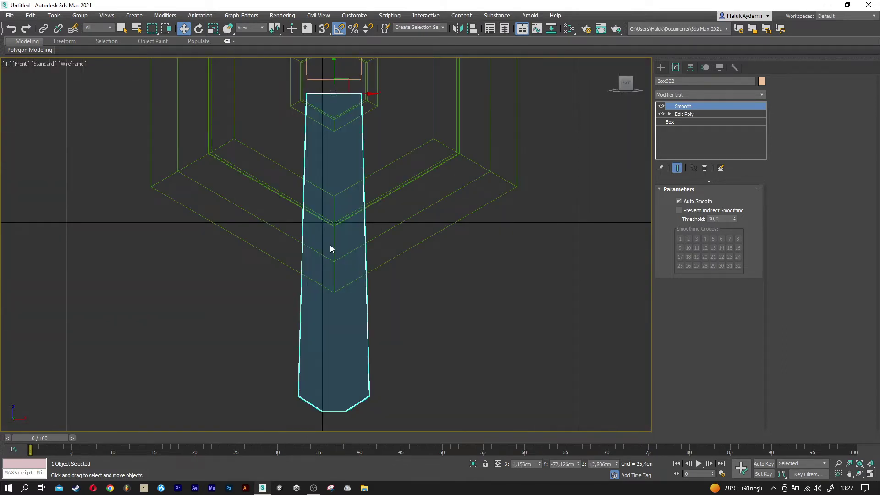
middle_click_drag(330, 244, 337, 273)
scroll(336, 216, "up", 3)
scroll(335, 216, "up", 2)
left_click_drag(341, 226, 340, 204)
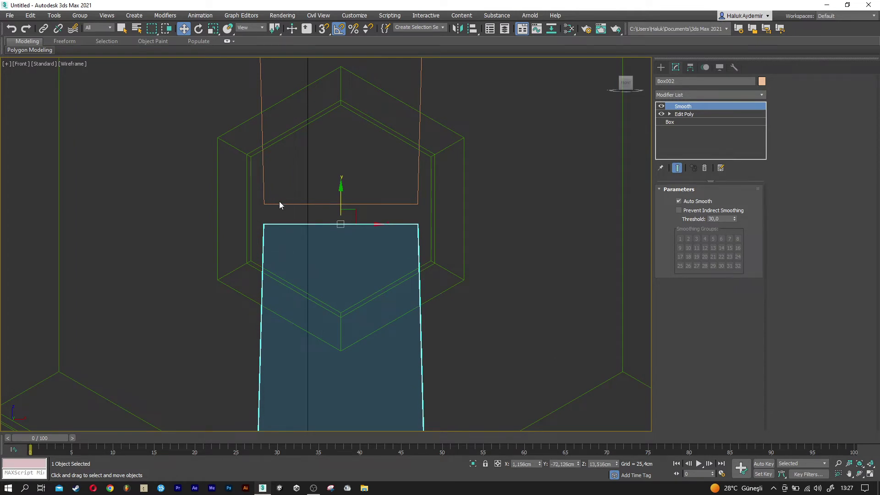
left_click(281, 204)
left_click_drag(341, 185, 340, 184)
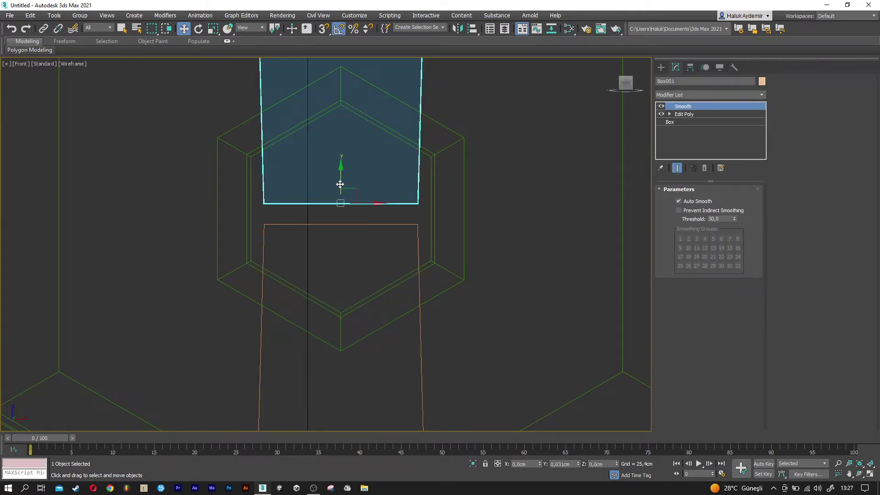
- Select both blades and rotate them 50° diagonally across the hub
key("p")
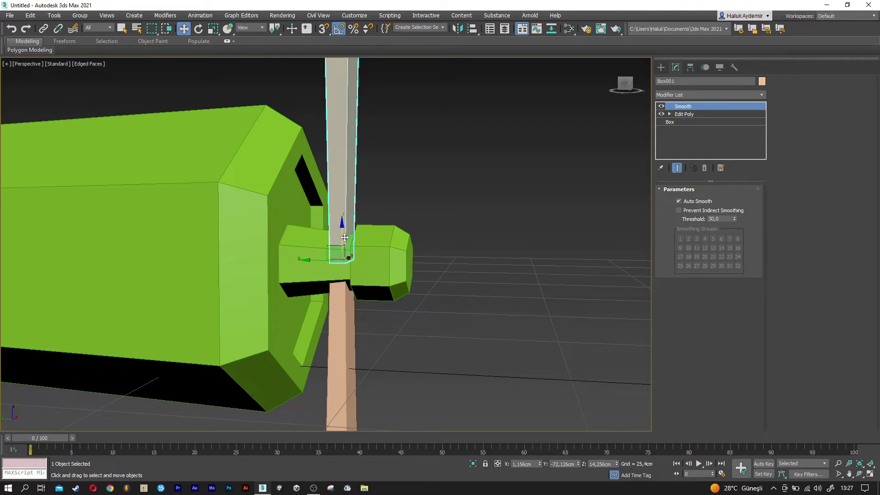
middle_click_drag(365, 273, 339, 294, "alt")
left_click(339, 293, "ctrl")
key("e")
left_click_drag(324, 234, 331, 212)
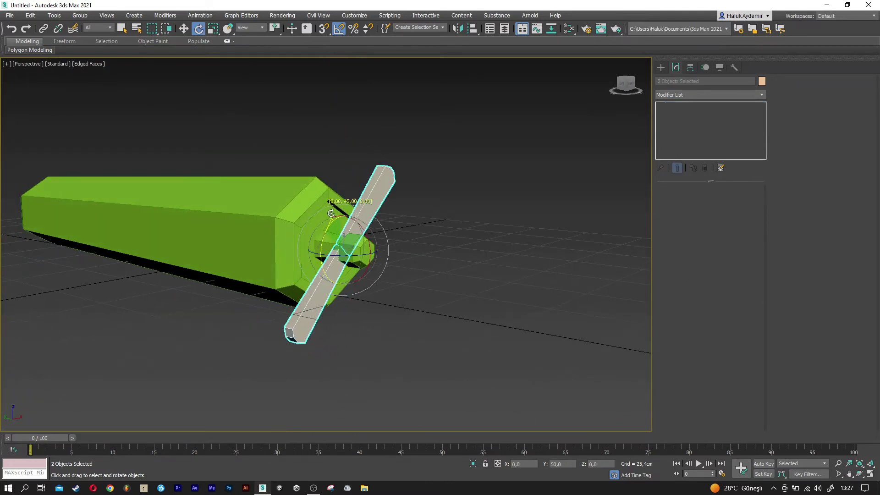
left_click(436, 308)
scroll(437, 309, "down", 3)
scroll(368, 324, "up", 2)
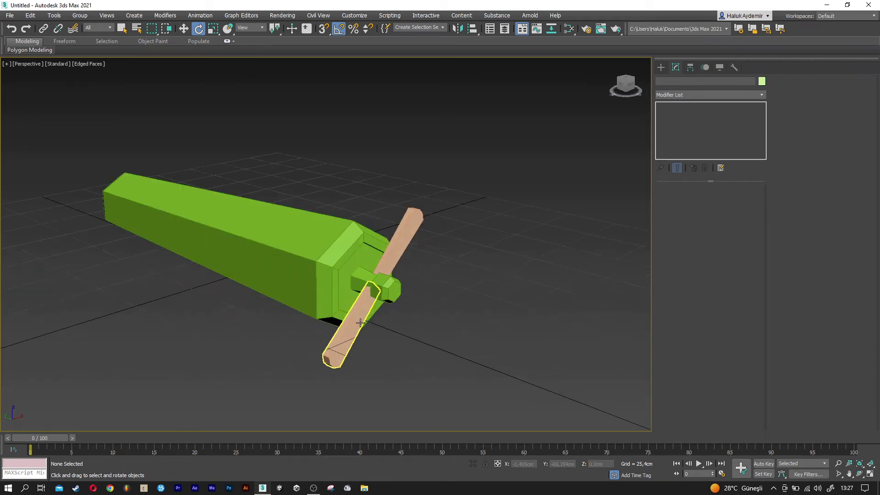
mouse_move(368, 323)
middle_mouse_down("alt")
mouse_move(349, 325)
mouse_move(503, 318)
middle_mouse_up("alt")
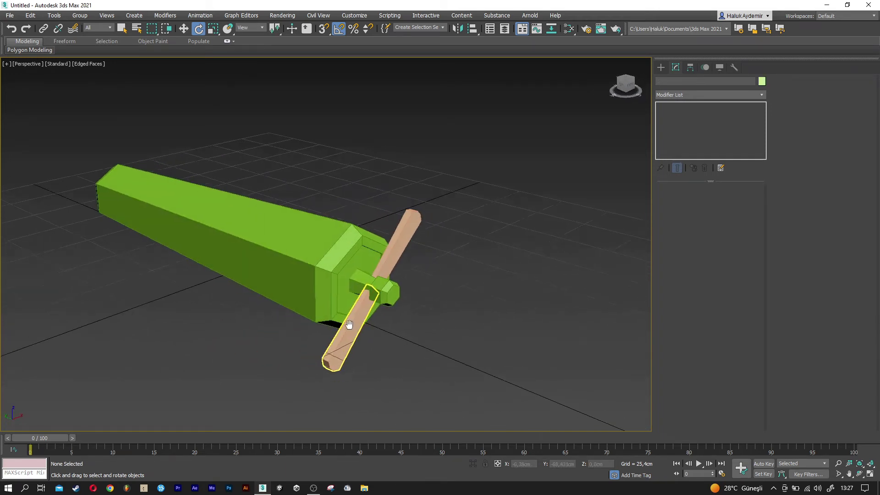
- Create Box003 at Length 40, Width 225, Height 5 cm with 3 length segments
left_click(662, 67)
left_click(690, 123)
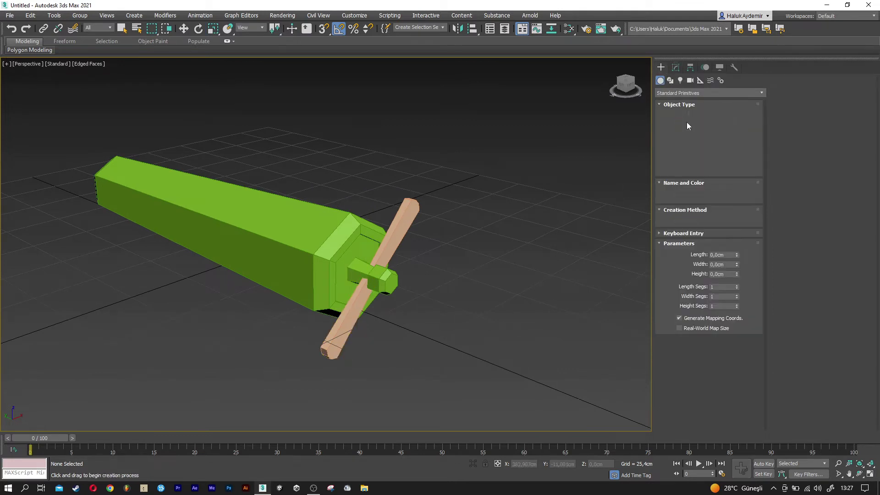
middle_click_drag(458, 275, 390, 275, "alt")
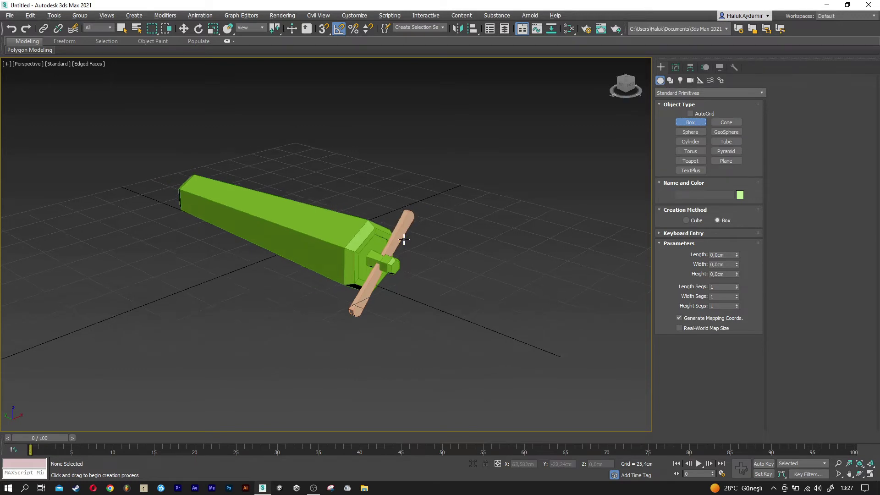
mouse_move(410, 220)
left_mouse_down()
mouse_move(383, 258)
mouse_move(254, 365)
left_mouse_up()
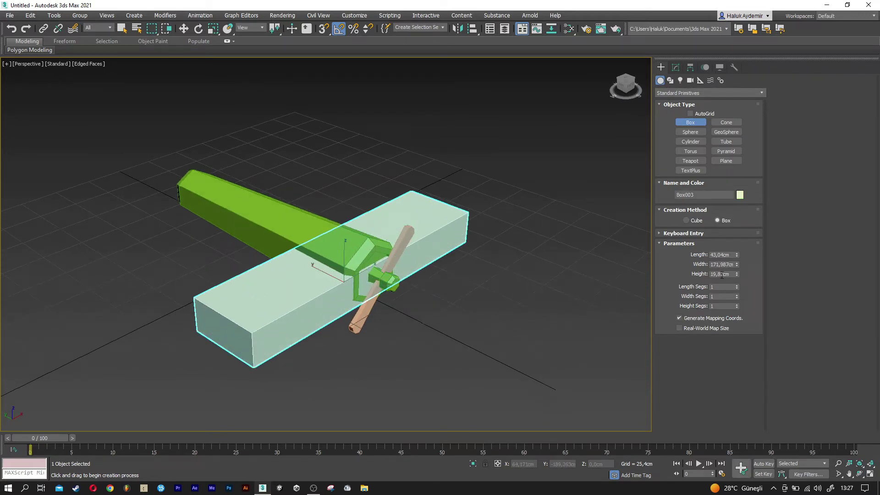
type("40")
key("Tab")
type("5")
key("Tab")
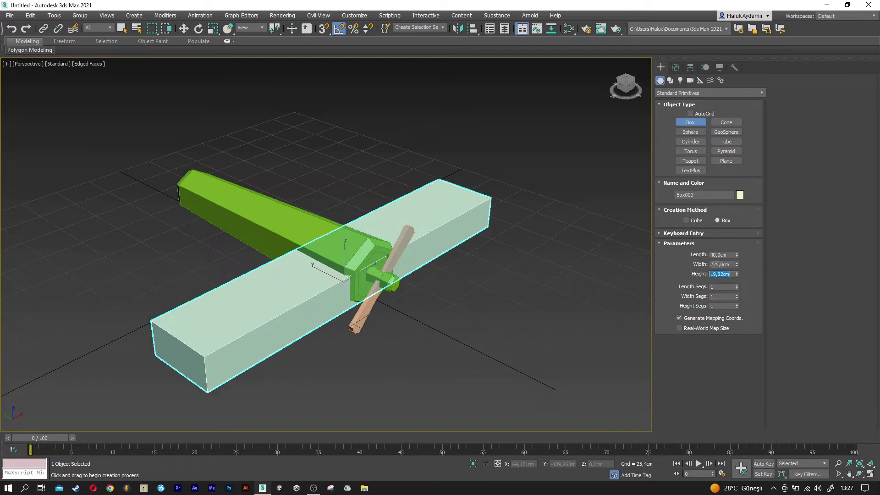
type("5")
key("Return")
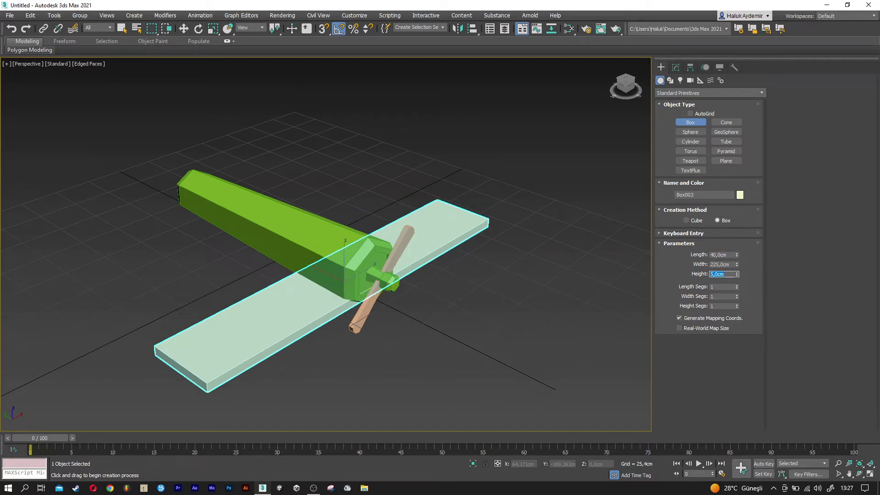
middle_click_drag(481, 285, 562, 268)
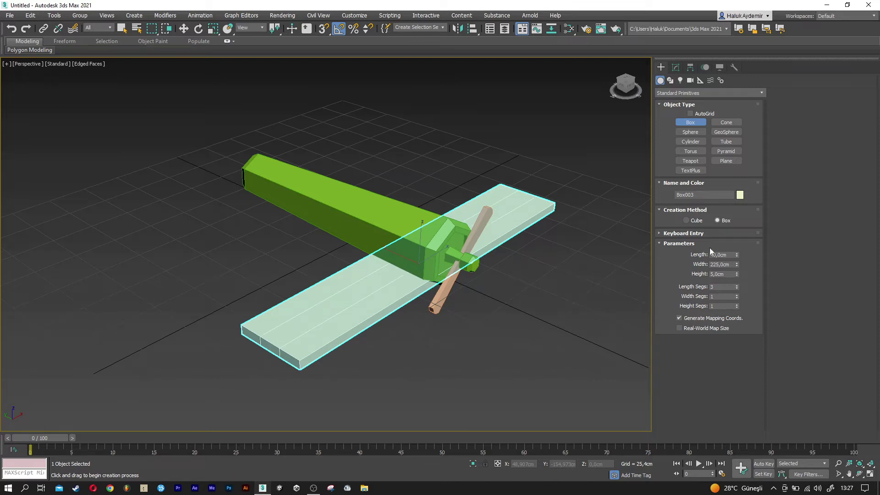
left_click(675, 67)
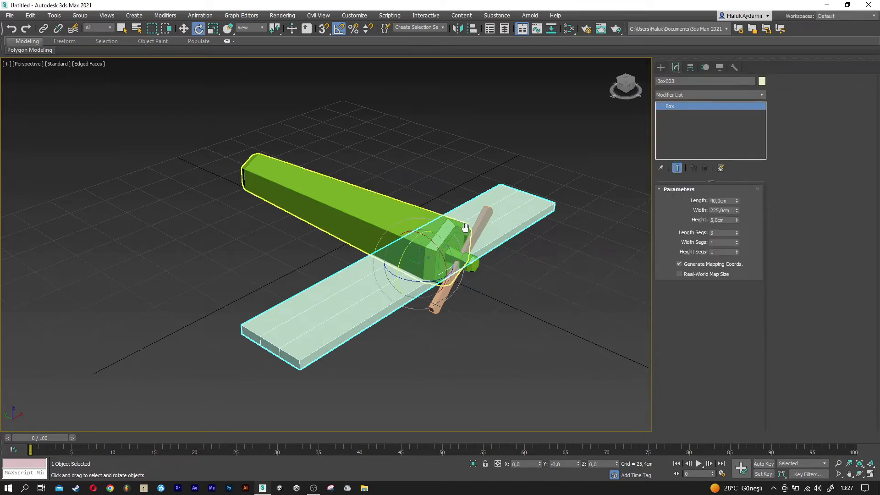
- Center-align Box003 to the fuselage, then move it toward the nose and adjust its height
middle_click_drag(464, 229, 474, 228)
key("w")
left_click(472, 28)
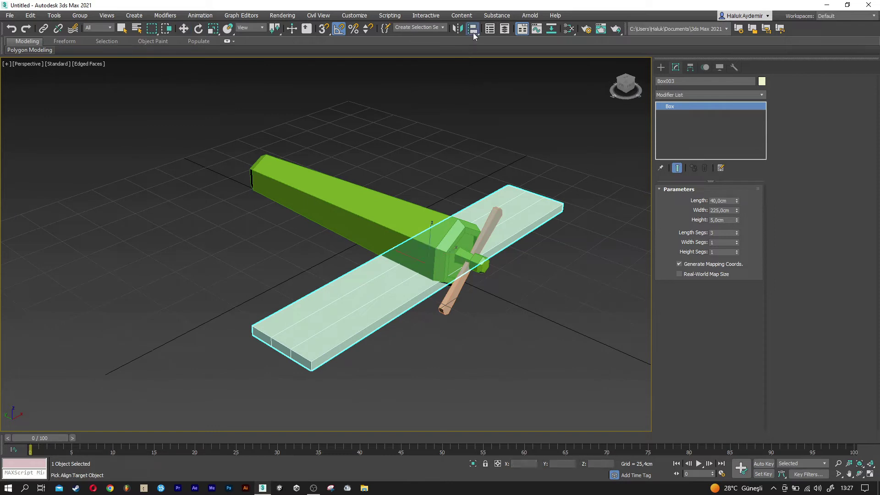
left_click(377, 213)
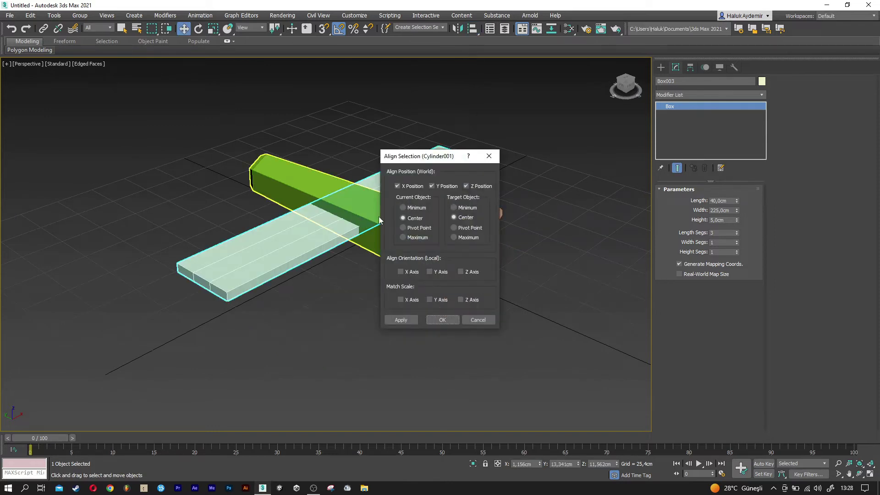
left_click(444, 320)
mouse_move(339, 211)
left_mouse_down()
mouse_move(375, 228)
mouse_move(418, 230)
left_mouse_up()
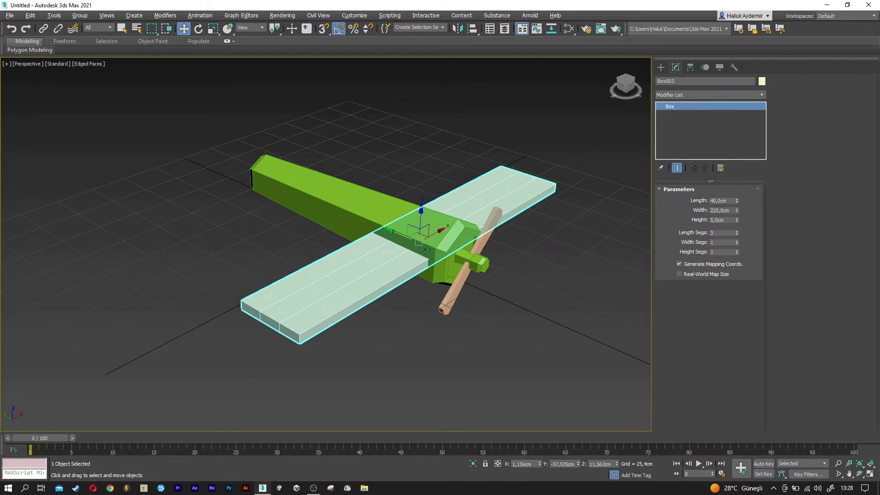
middle_click_drag(418, 230, 420, 232, "alt")
mouse_move(420, 222)
left_mouse_down()
mouse_move(420, 231)
mouse_move(421, 225)
left_mouse_up()
mouse_move(420, 225)
middle_mouse_down("alt")
mouse_move(422, 216)
mouse_move(355, 321)
middle_mouse_up("alt")
left_click(672, 96)
- Add an Edit Poly modifier to the wing and scale both tips' corner vertices inward to angle the ends
key("e")
left_click(675, 128)
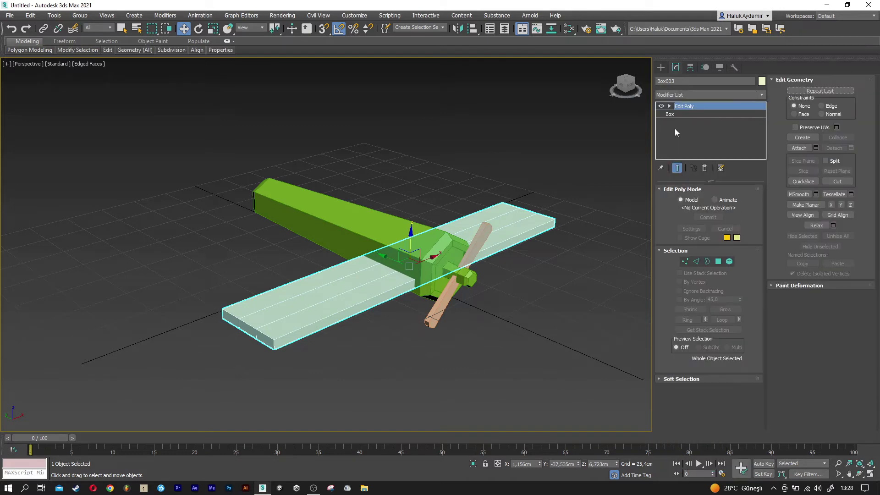
left_click(697, 264)
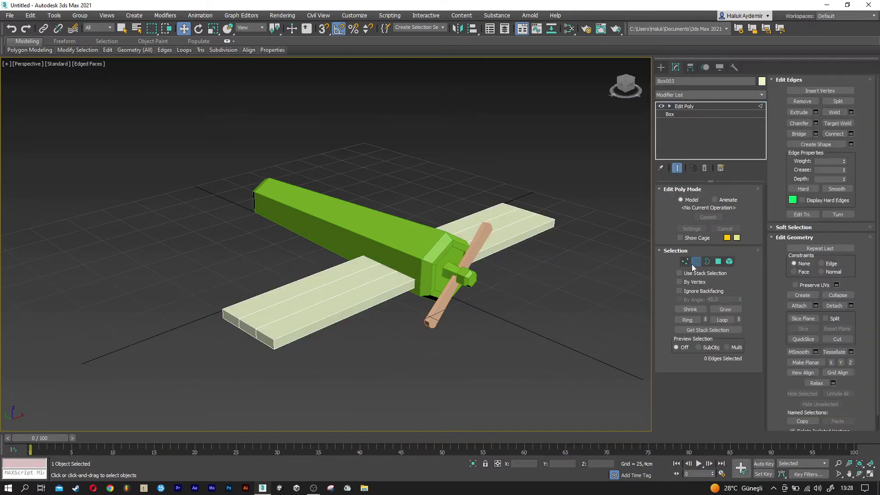
left_click(685, 261)
middle_click_drag(404, 321, 448, 323, "alt")
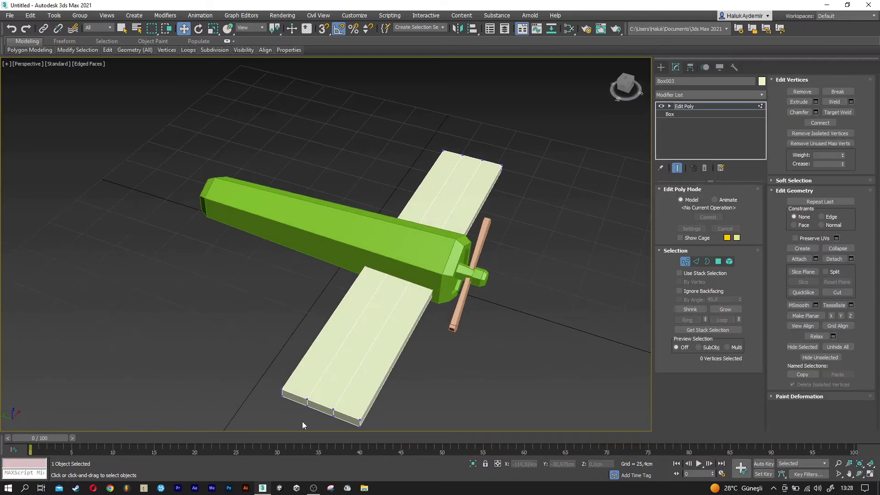
left_click_drag(339, 398, 340, 399)
middle_click_drag(339, 399, 391, 348, "alt")
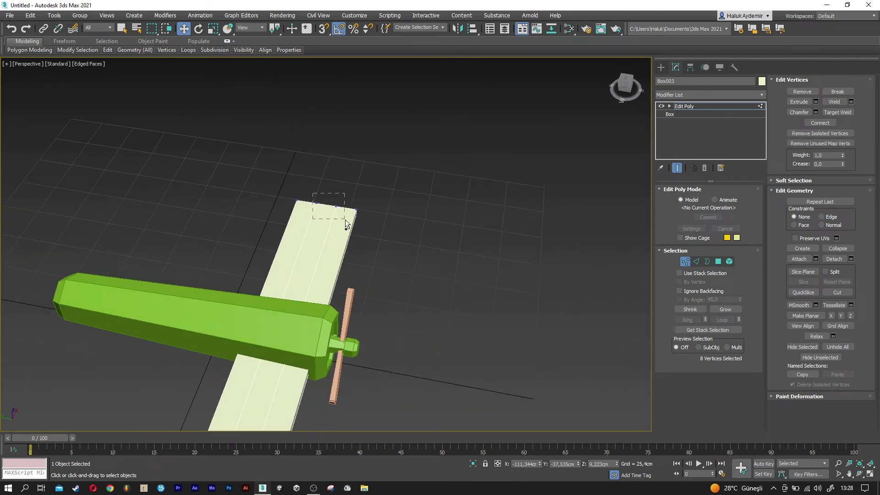
mouse_move(346, 224)
middle_mouse_down("alt")
mouse_move(285, 315)
mouse_move(285, 257)
mouse_move(314, 246)
mouse_move(307, 276)
middle_mouse_up("alt")
key("r")
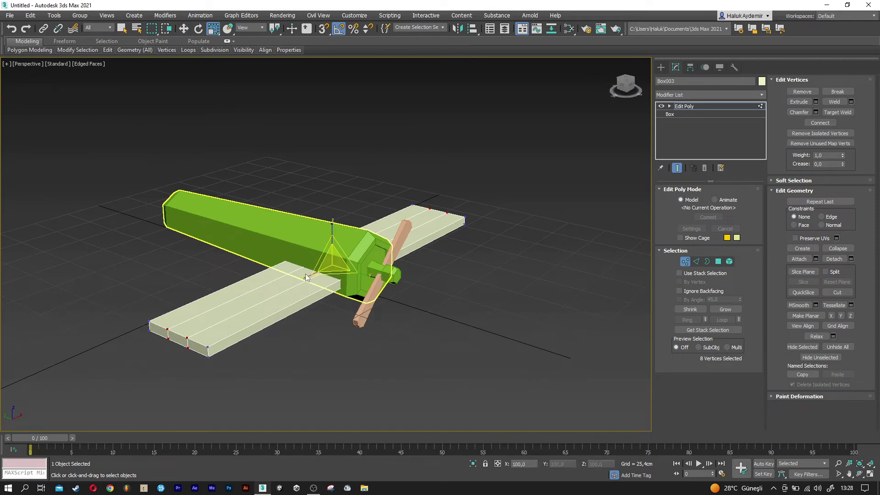
left_click_drag(307, 276, 309, 278)
middle_click_drag(298, 281, 301, 284)
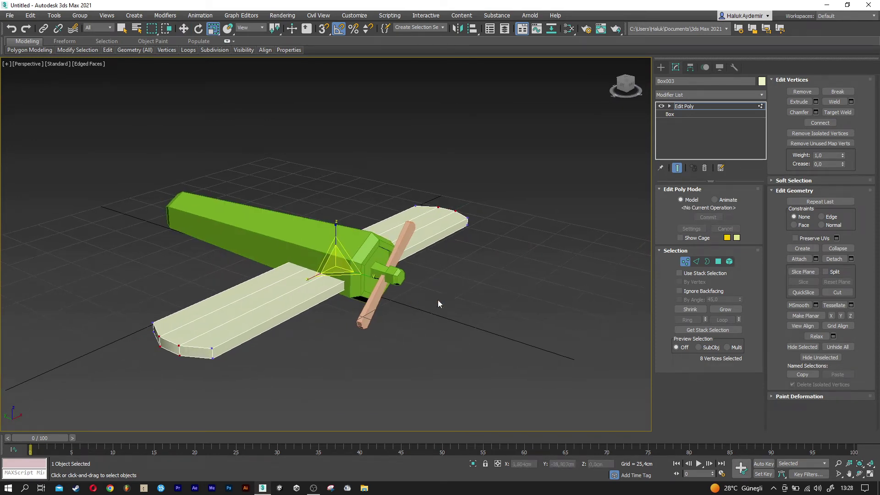
- Raise the middle strip of faces on top of the wing slightly
left_click(718, 262)
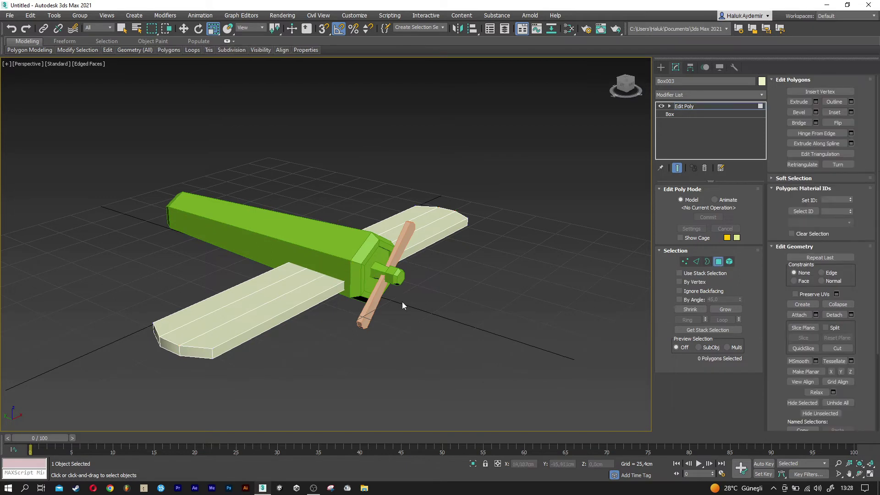
left_click(265, 297)
key("w")
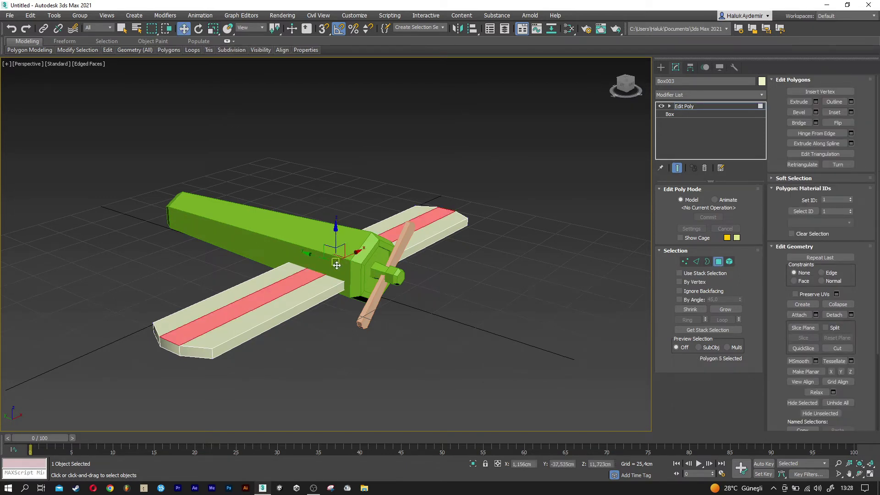
left_click_drag(336, 232, 334, 231)
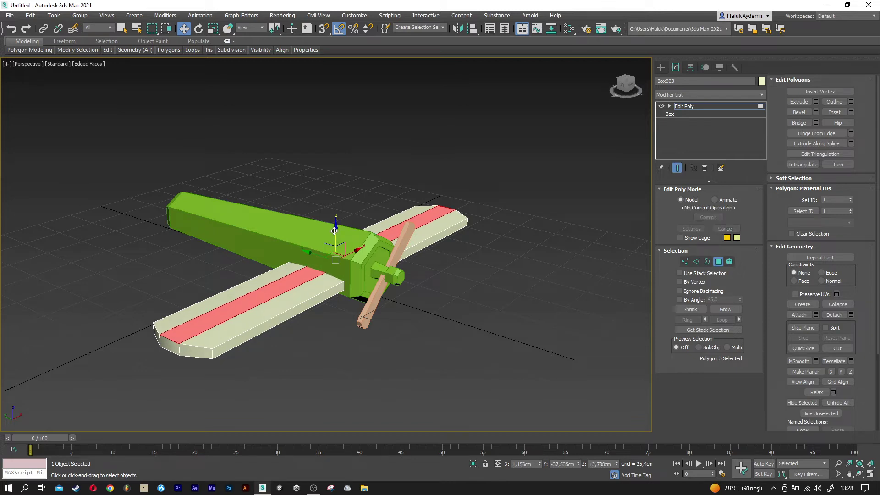
- Add a Smooth modifier to the wing above its Edit Poly
left_click(718, 265)
left_click(524, 281)
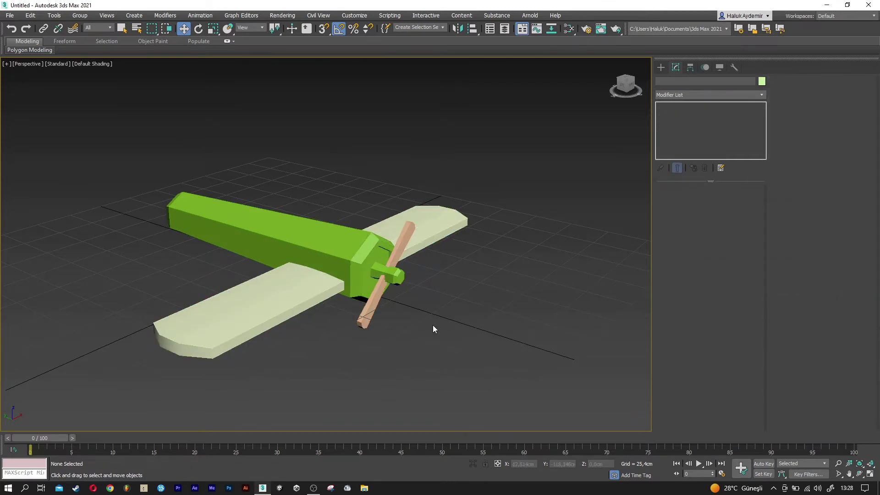
left_click(272, 325)
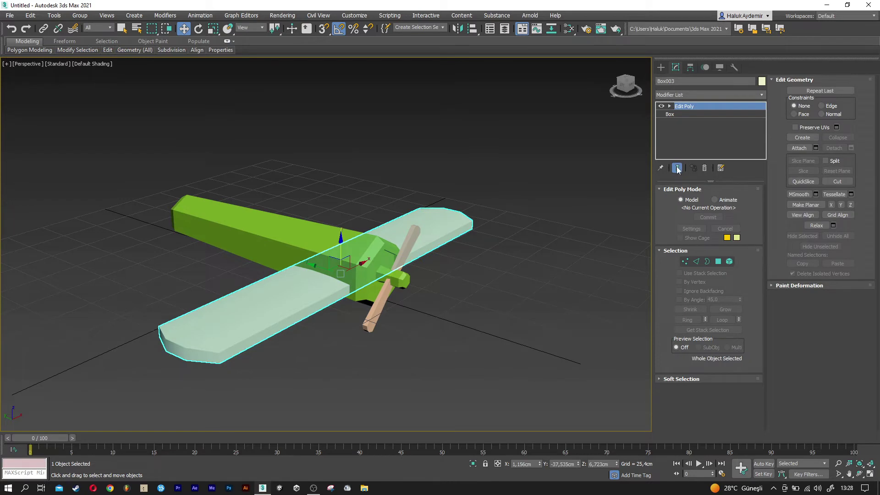
left_click(698, 98)
scroll(692, 161, "down", 5)
scroll(691, 159, "down", 10)
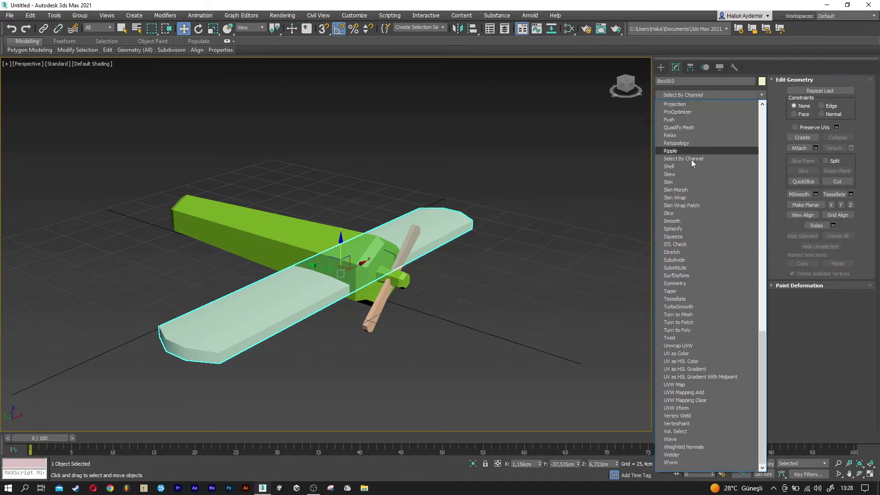
left_click(689, 222)
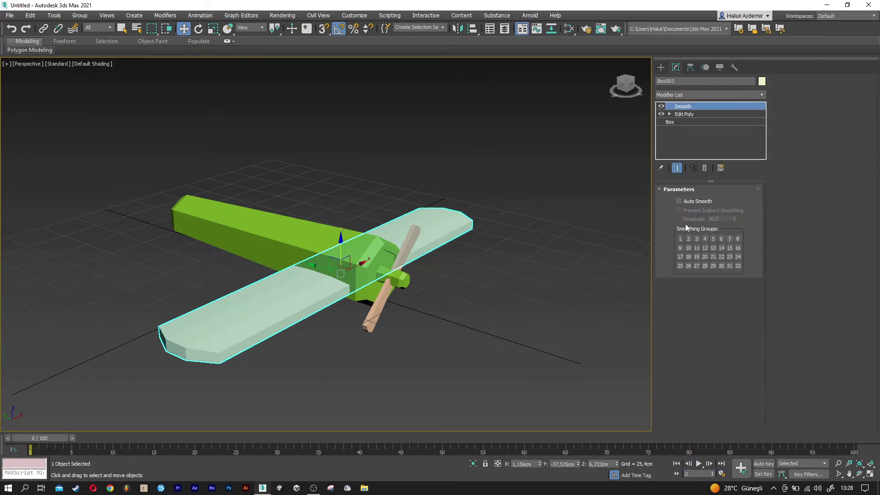
- Shift-drag a Copy of the wing up to Z 39.775 cm, creating Box004 as the upper wing
middle_click_drag(476, 305, 465, 305, "alt")
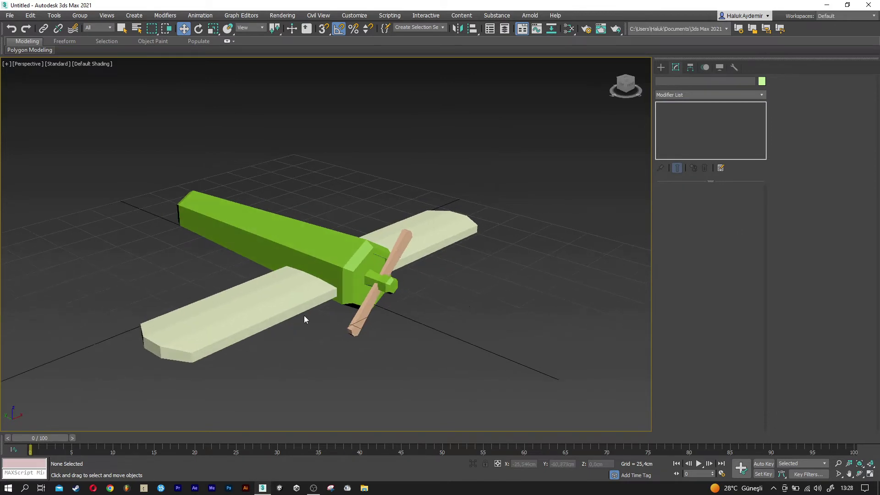
left_click(255, 308)
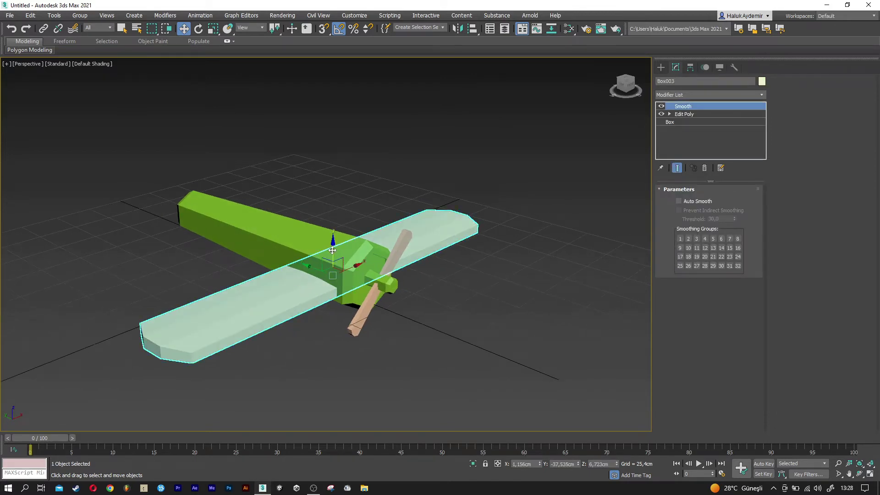
left_click_drag(333, 249, 326, 193, "shift")
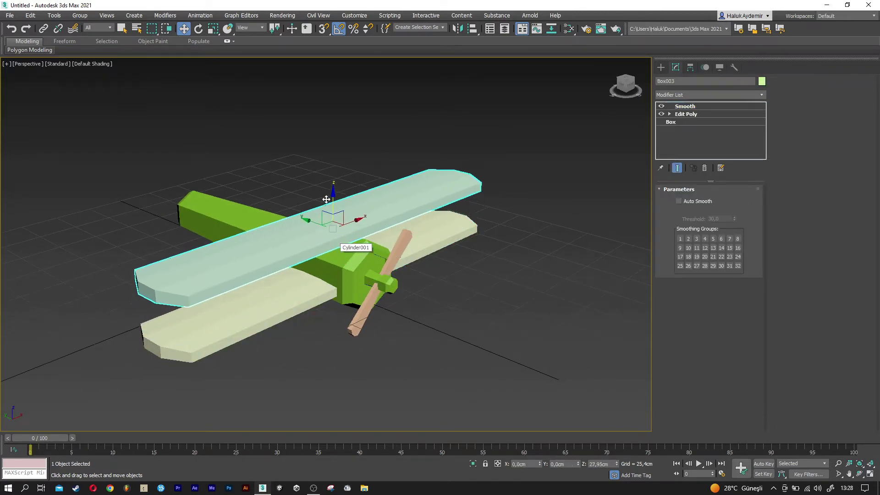
left_click(447, 285)
mouse_move(236, 283)
middle_mouse_down("alt")
mouse_move(224, 258)
mouse_move(228, 284)
middle_mouse_up("alt")
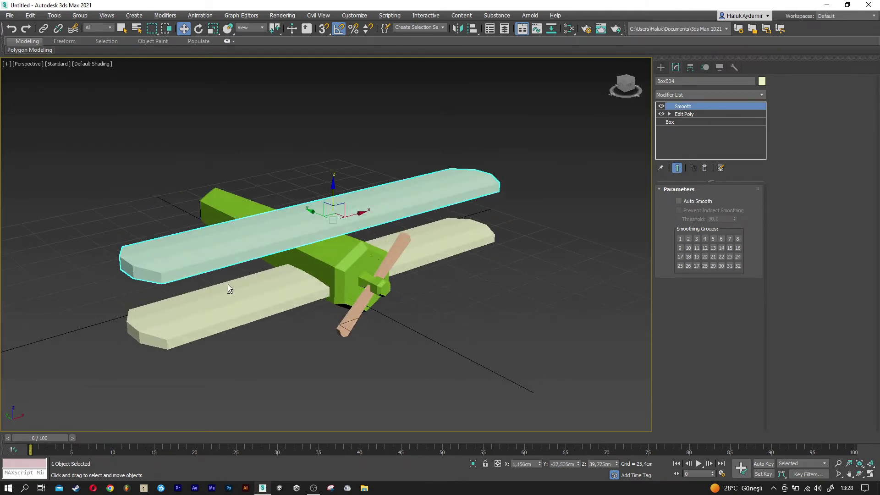
left_click(311, 365)
scroll(320, 374, "up", 3)
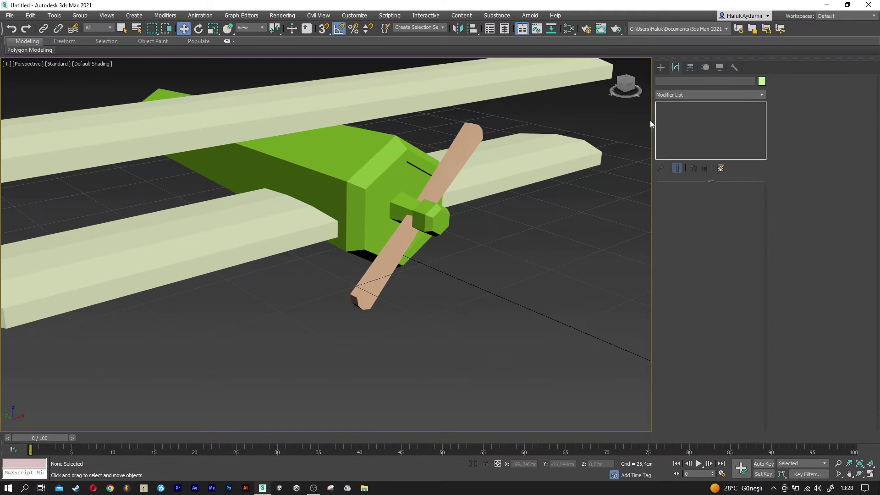
left_click(660, 68)
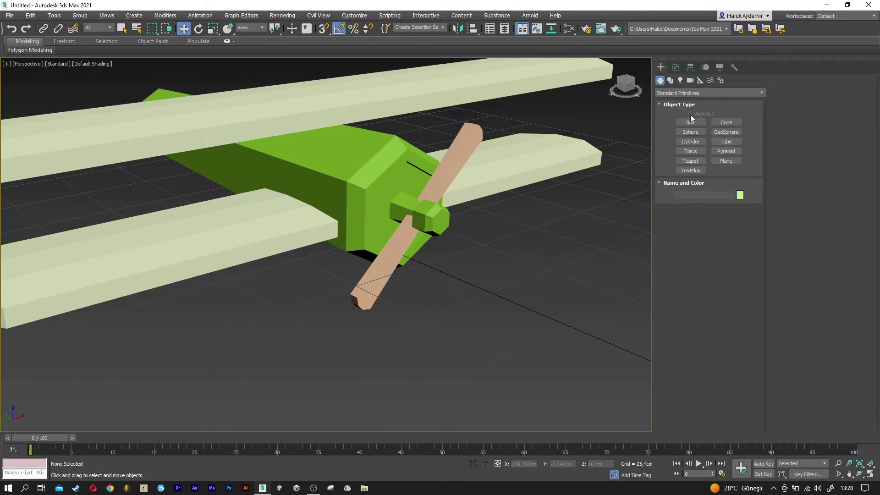
- Create Box005, a 3 × 3 × 30 cm upright box strut, near the plane's nose
left_click(692, 123)
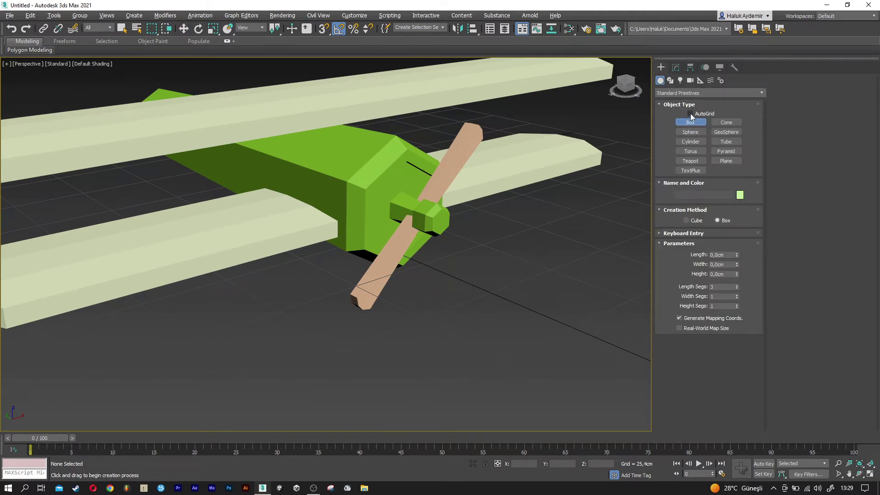
left_click_drag(456, 358, 448, 377)
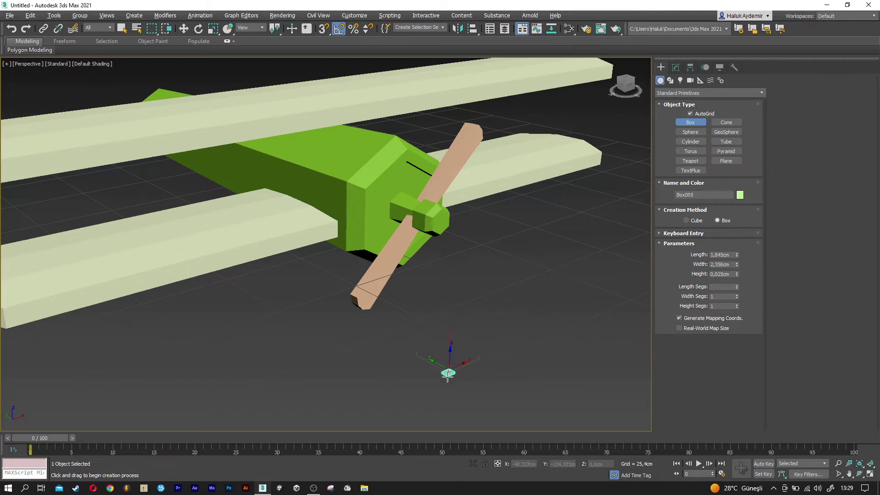
left_click(462, 274)
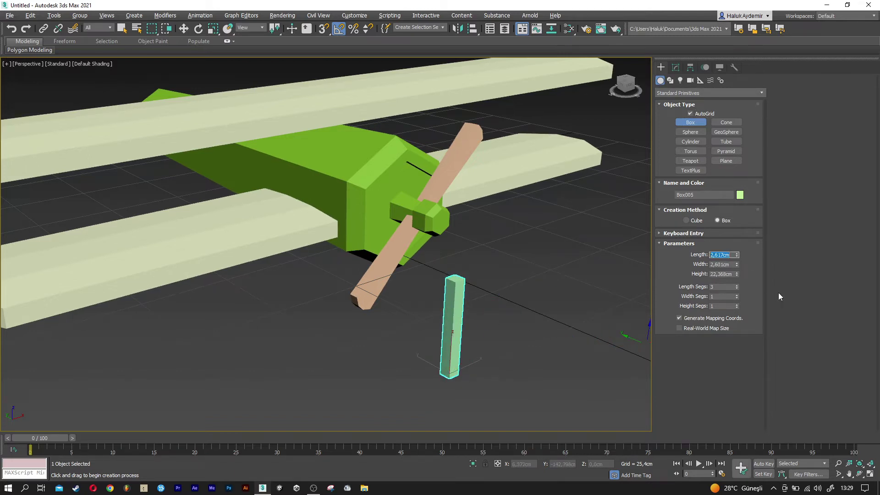
type("3")
key("Tab")
key("Tab")
type("3")
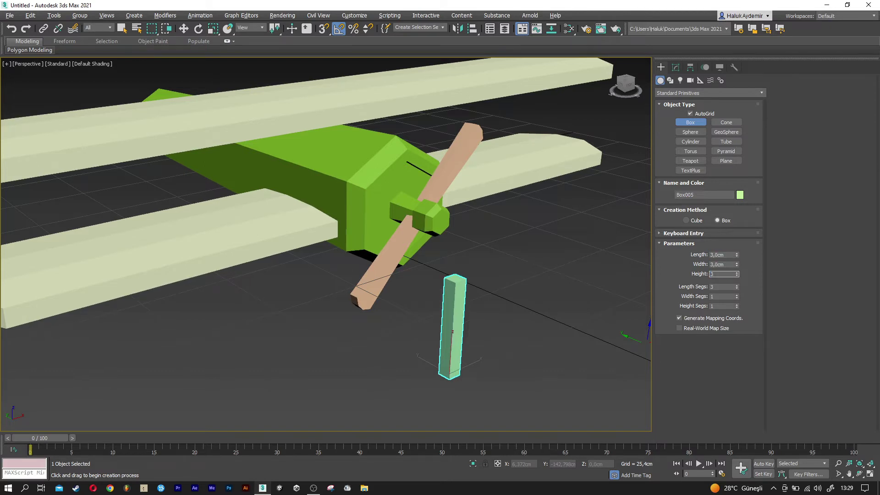
type("0")
key("Tab")
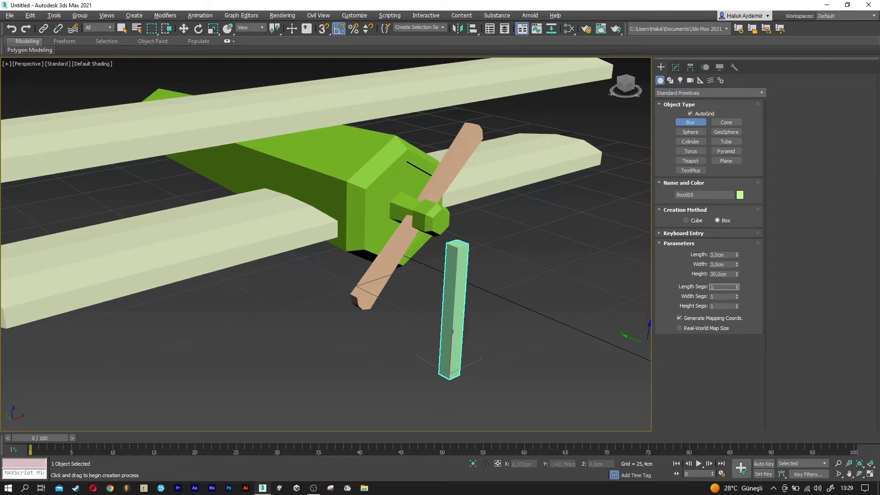
middle_click_drag(517, 319, 518, 321)
key("w")
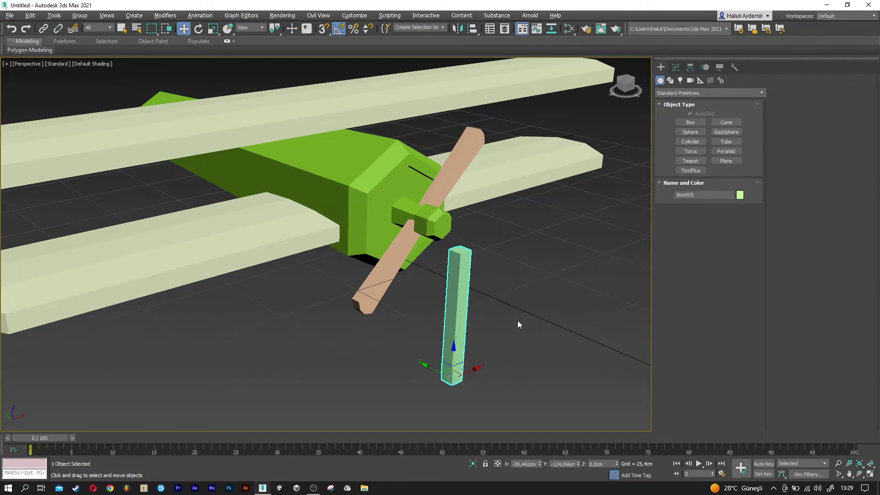
left_click(472, 33)
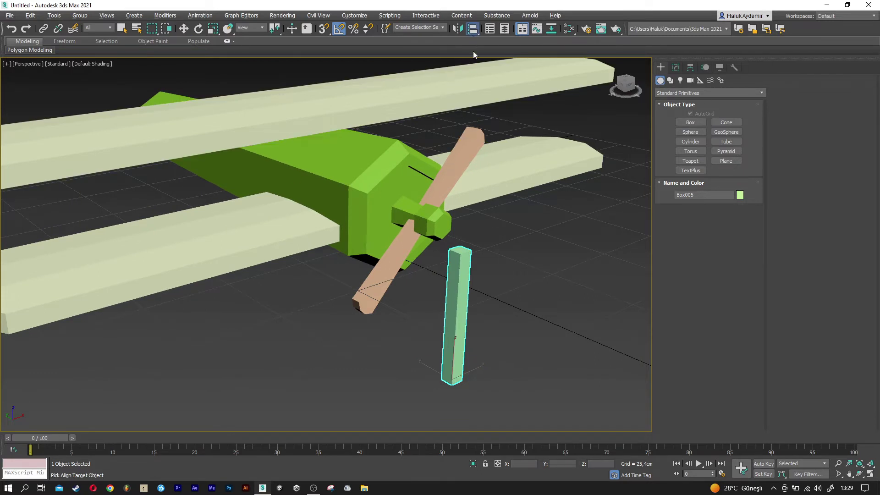
- Align the new strut Box005 to the centre of the upper wing
left_click(334, 119)
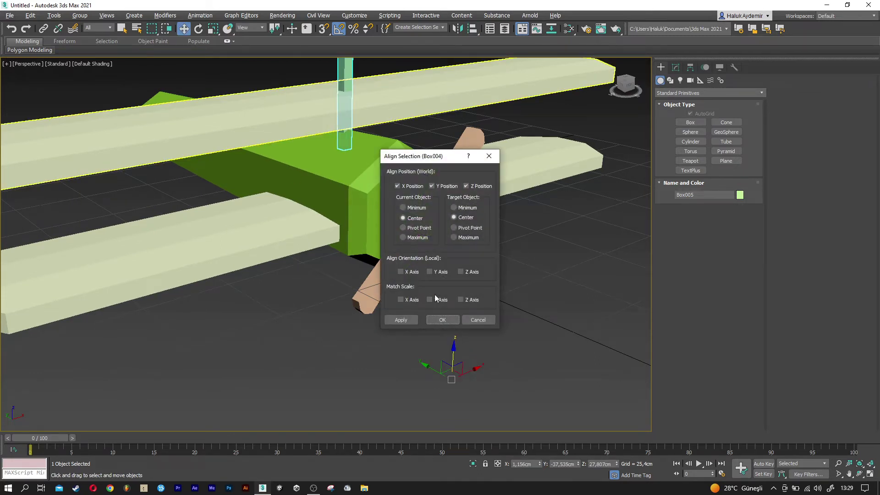
left_click(443, 320)
scroll(413, 276, "down", 3)
middle_click_drag(413, 275, 380, 294, "alt")
scroll(372, 297, "up", 3)
- In Top view, shift the strut left of centre and clone it to the right as Box006
key("t")
scroll(328, 267, "up", 5)
scroll(320, 269, "up", 6)
scroll(349, 275, "up", 2)
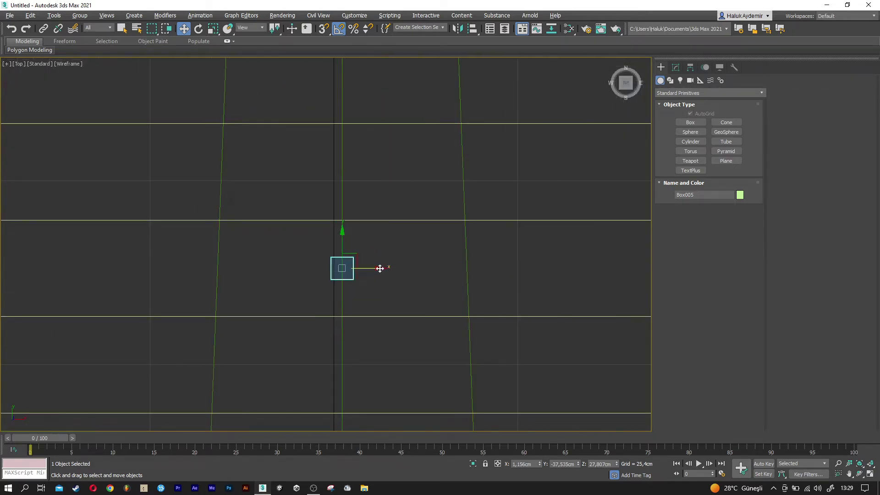
left_click_drag(379, 268, 315, 277)
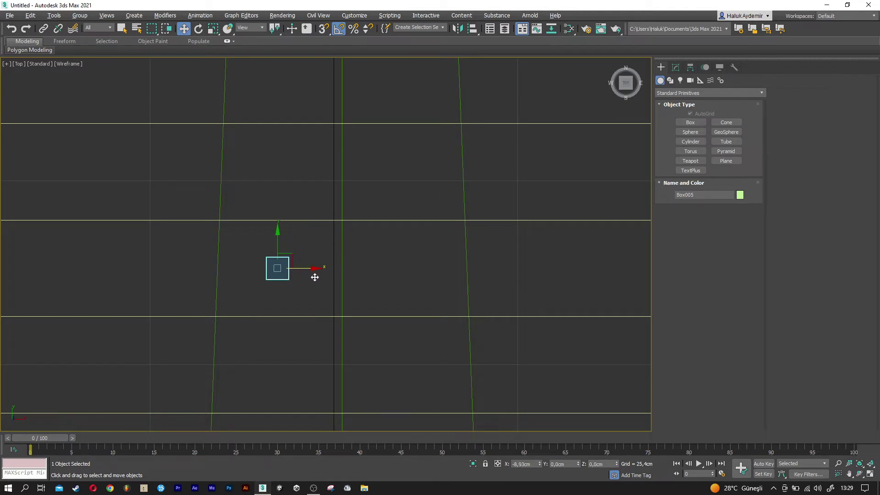
left_click_drag(306, 268, 434, 280, "shift")
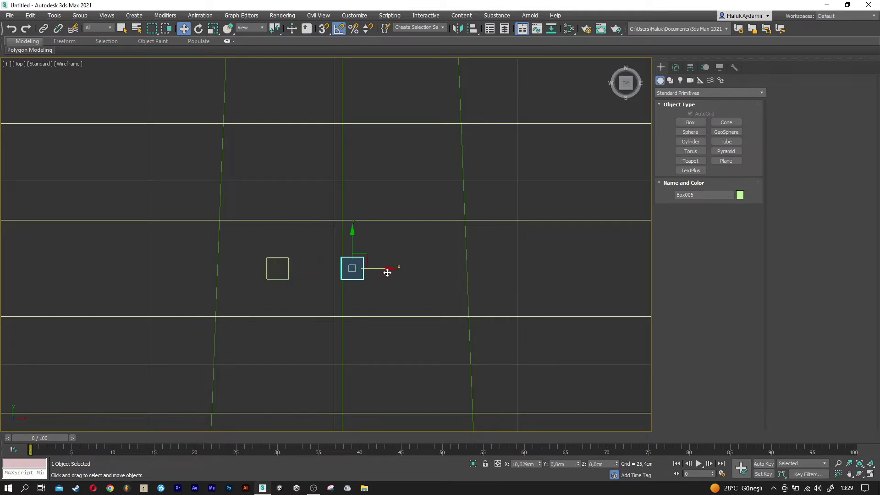
left_click_drag(434, 280, 432, 279, "shift")
left_click(444, 285)
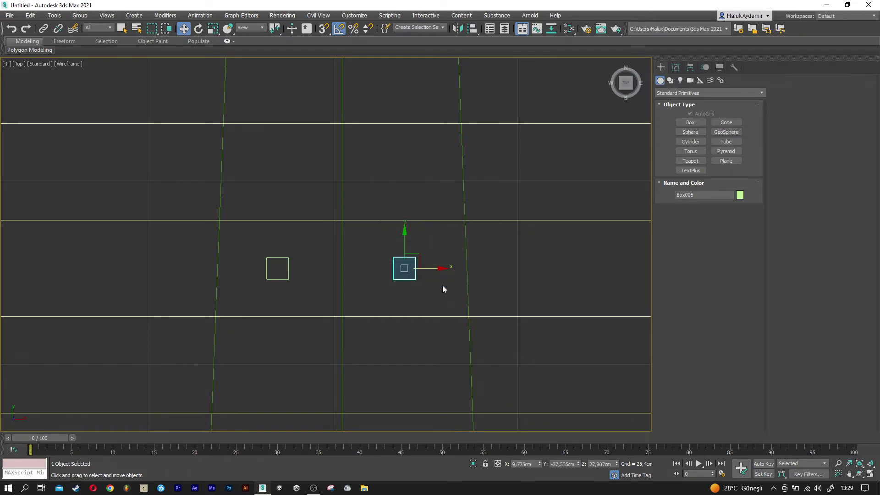
left_click(326, 221, "ctrl")
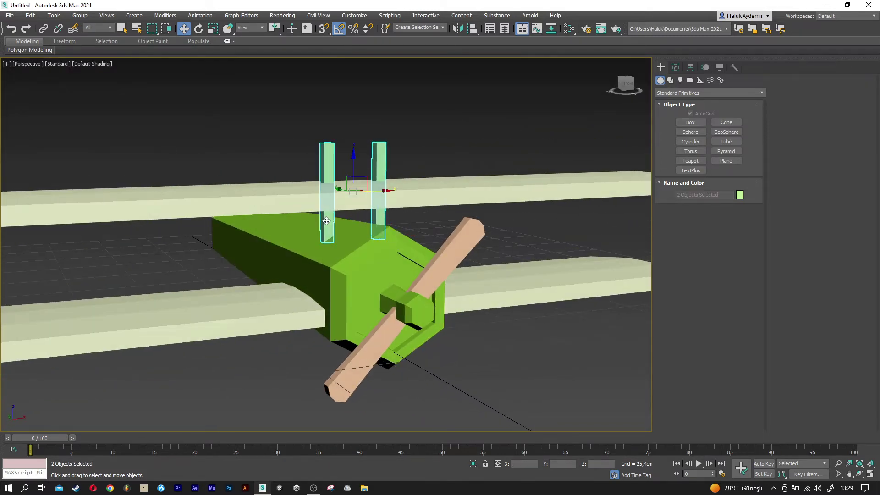
- Lower both struts onto the fuselage and raise the upper wing Box004 higher
scroll(345, 217, "up", 1)
scroll(346, 214, "up", 1)
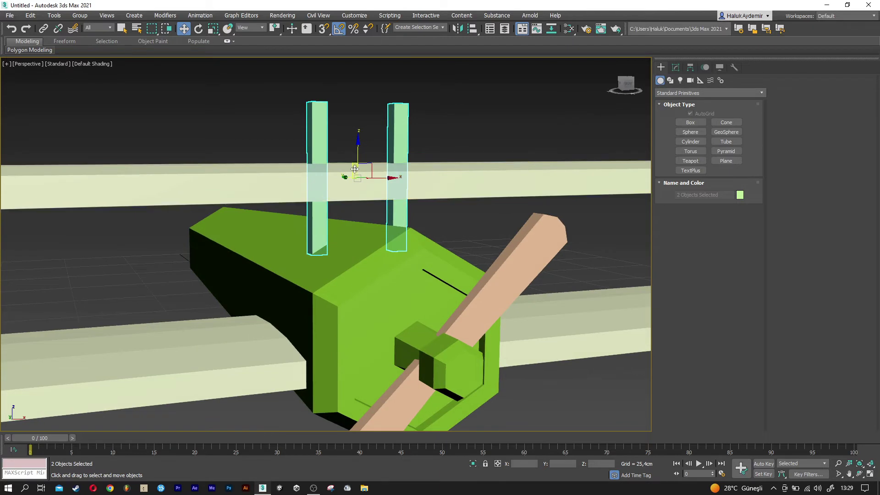
left_click_drag(358, 155, 358, 160)
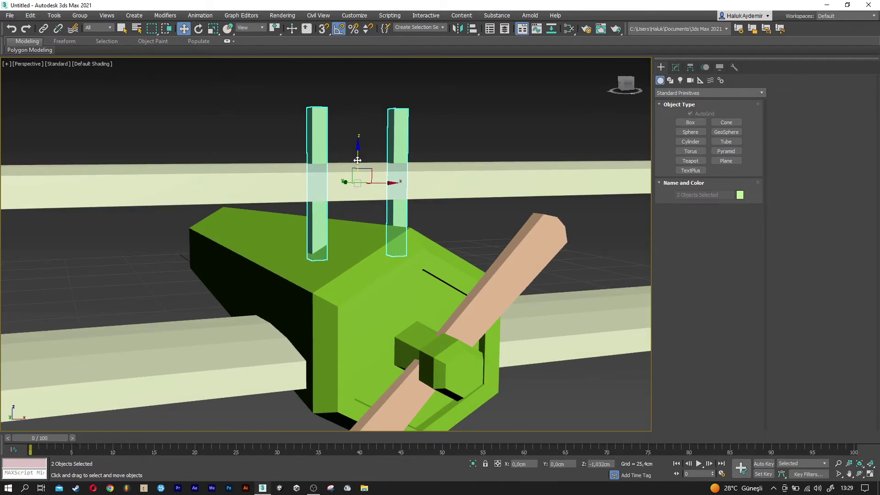
left_click(346, 166)
left_click_drag(358, 162, 349, 83)
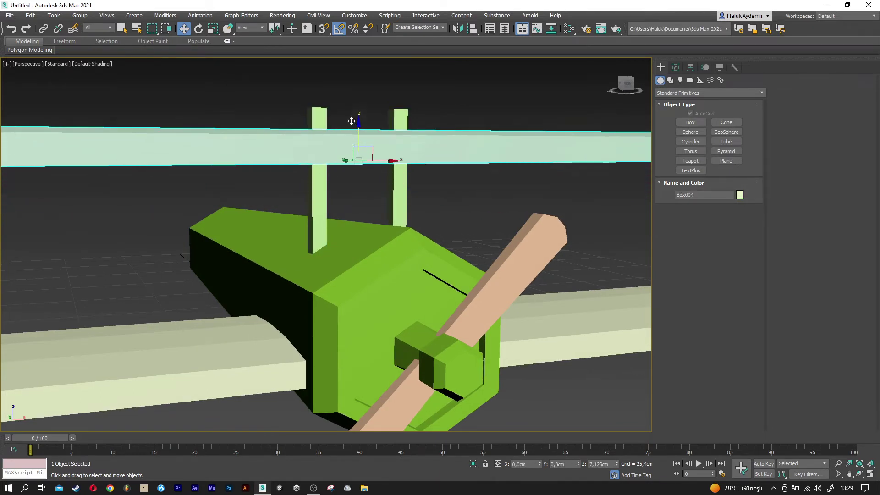
scroll(349, 82, "up", 1)
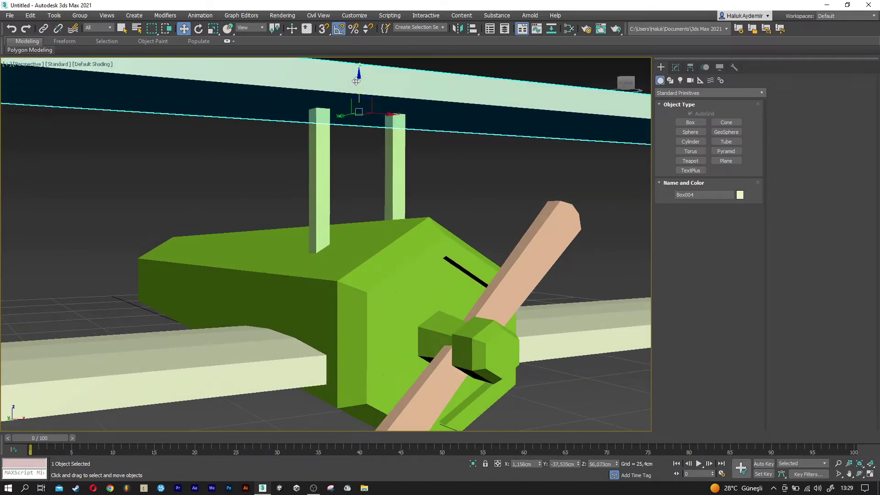
left_click_drag(353, 82, 351, 91)
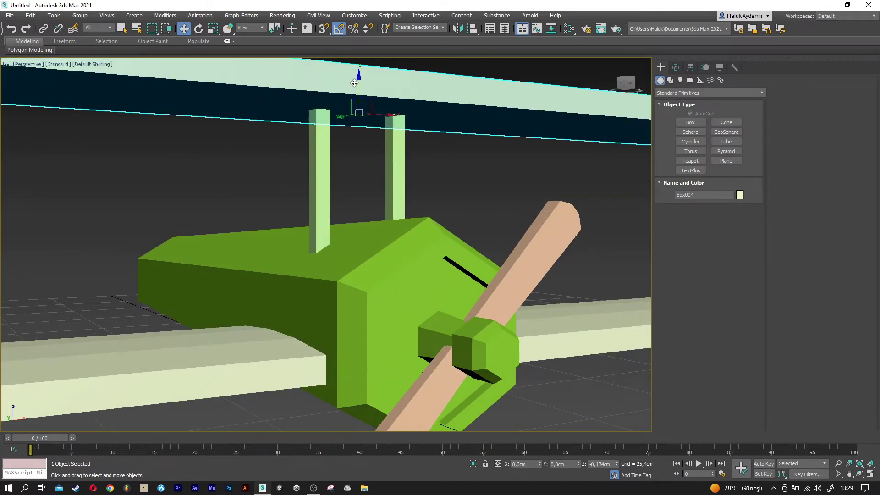
- Set the height of both central struts, Box005 and Box006, to 20 cm
scroll(327, 169, "down", 2)
scroll(339, 183, "down", 3)
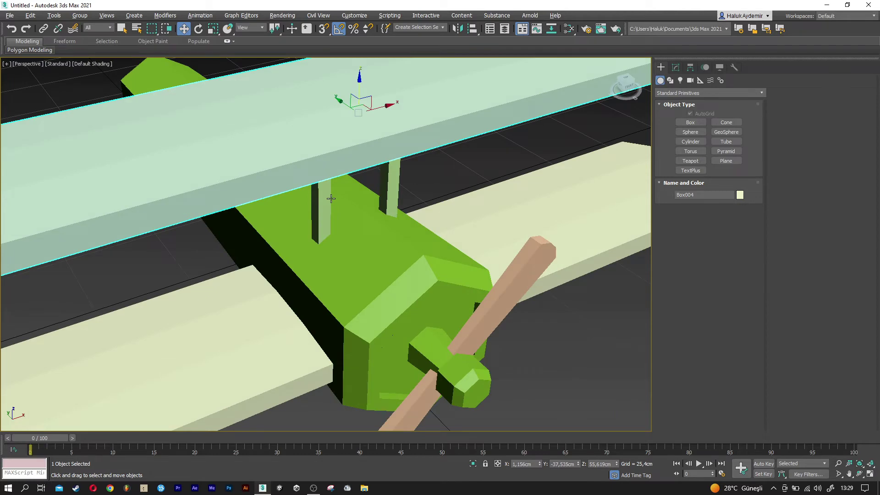
scroll(353, 201, "down", 3)
middle_click_drag(356, 210, 337, 208, "alt")
left_click(329, 198)
scroll(330, 198, "up", 3)
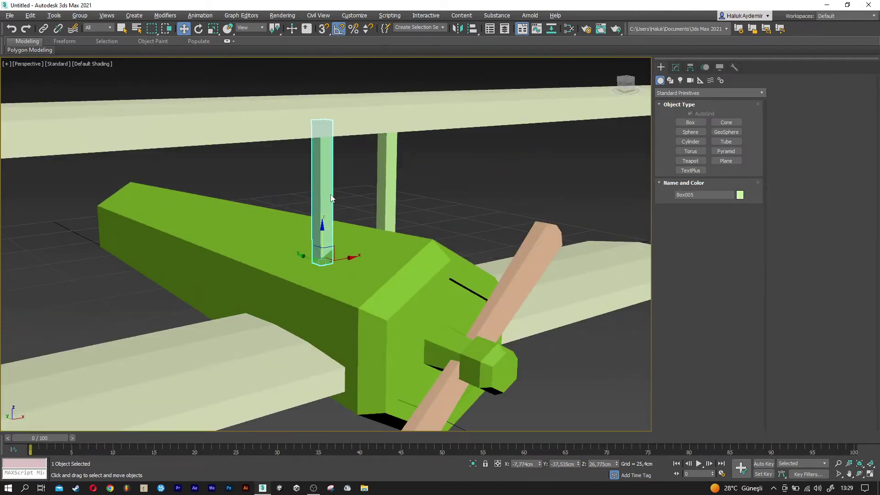
scroll(329, 198, "up", 1)
left_click(676, 68)
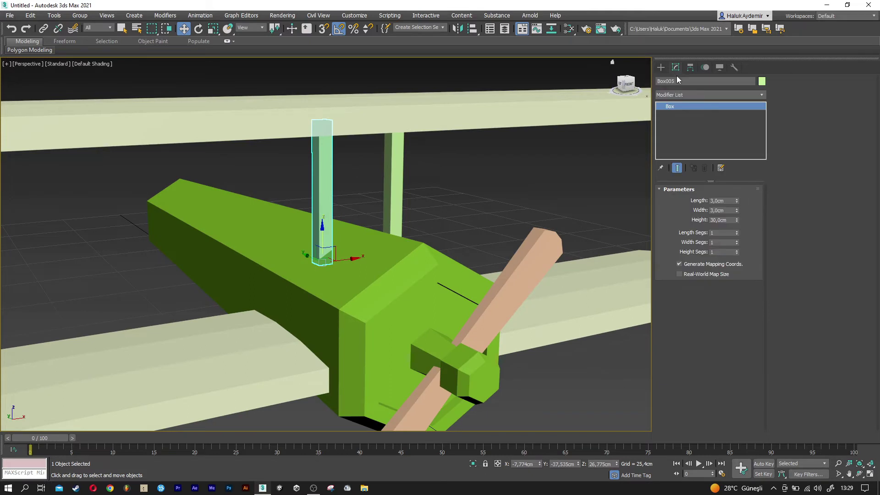
double_click(727, 220)
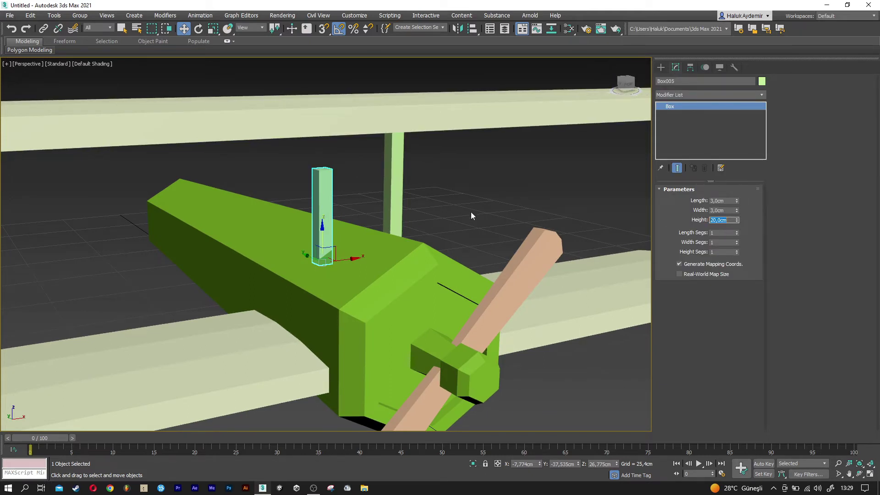
left_click(394, 193)
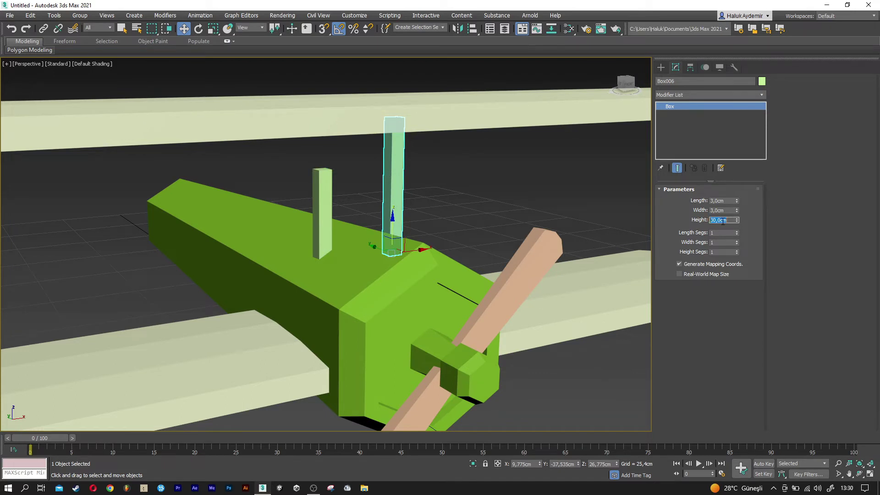
type("20")
key("Return")
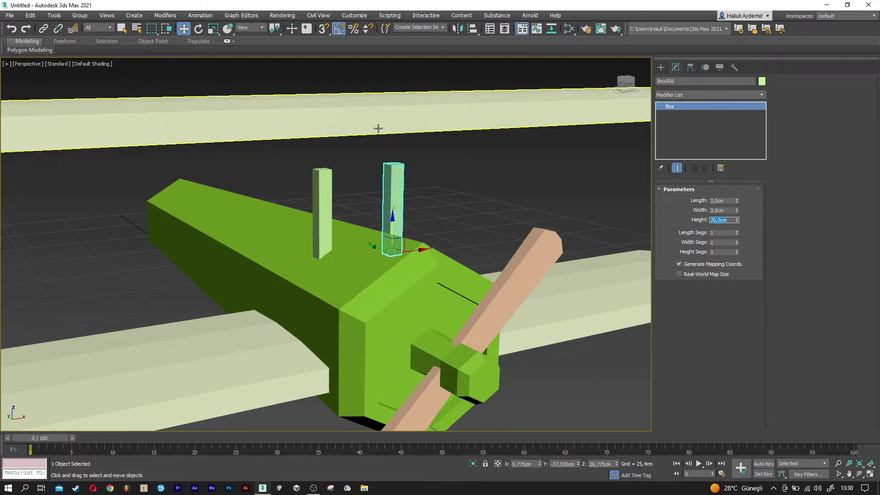
- Orbit to view the whole plane from above and reselect the left central strut
left_click(376, 136)
mouse_move(375, 137)
middle_mouse_down("alt")
mouse_move(361, 104)
mouse_move(361, 138)
middle_mouse_up("alt")
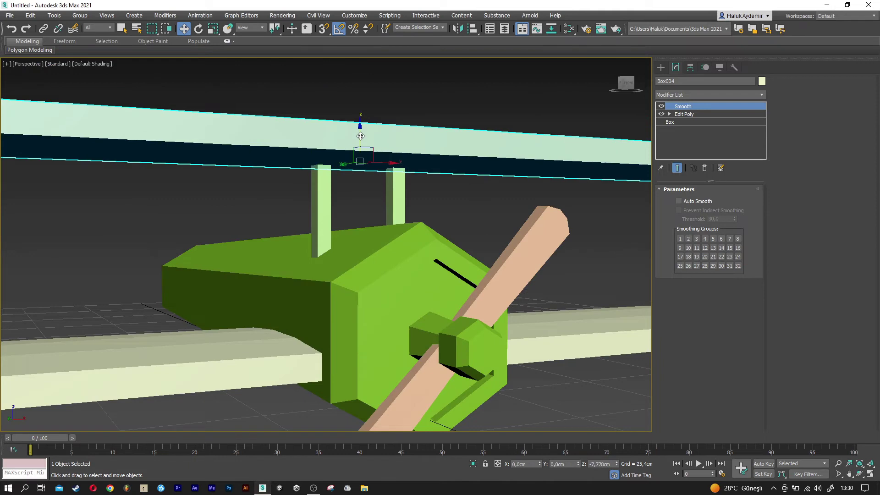
scroll(380, 232, "down", 5)
mouse_move(380, 233)
middle_mouse_down("alt")
mouse_move(379, 264)
mouse_move(357, 258)
middle_mouse_up("alt")
left_click(357, 257)
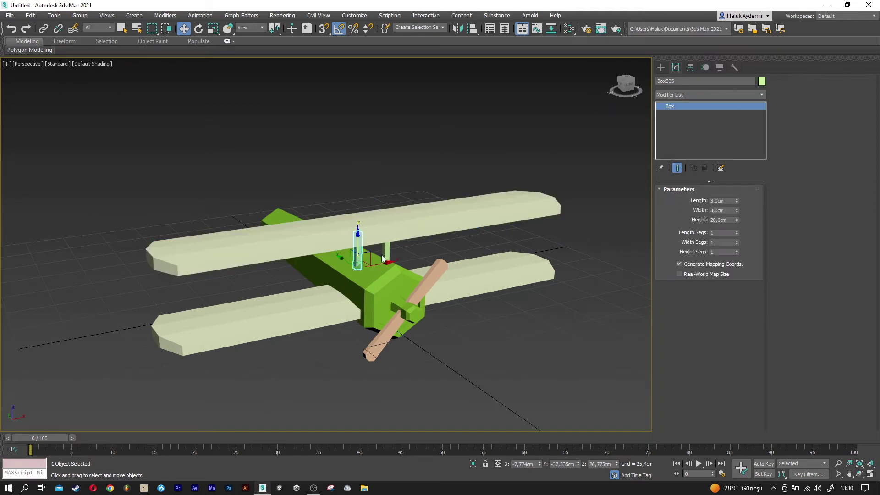
- Clone the strut as Box007 onto the lower left wing and stretch it to 36 cm tall
left_click_drag(387, 264, 245, 282, "shift")
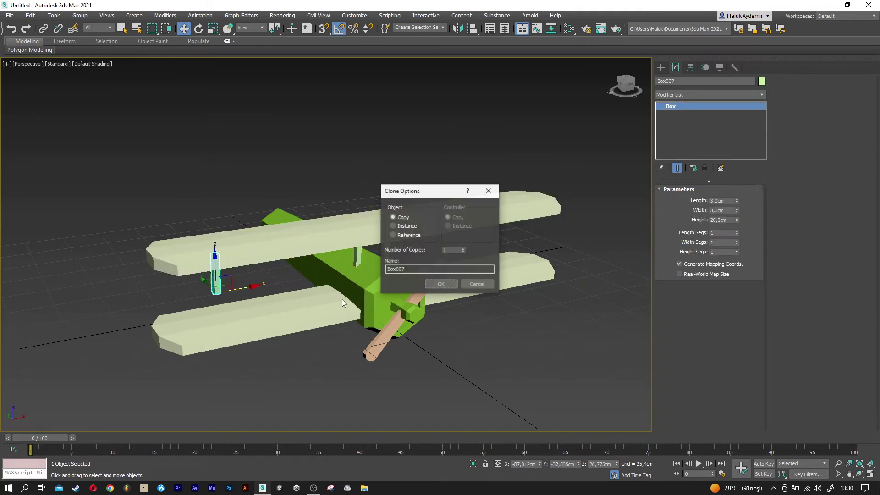
left_click(438, 284)
scroll(186, 296, "up", 2)
left_click_drag(233, 271, 233, 308)
middle_click_drag(220, 324, 449, 317, "alt")
scroll(449, 317, "up", 3)
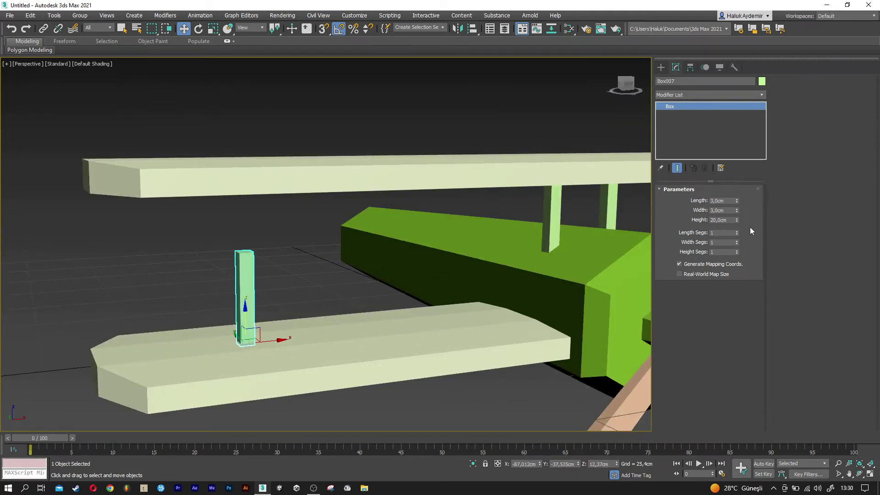
left_click_drag(737, 220, 736, 184)
middle_click_drag(431, 241, 419, 231, "alt")
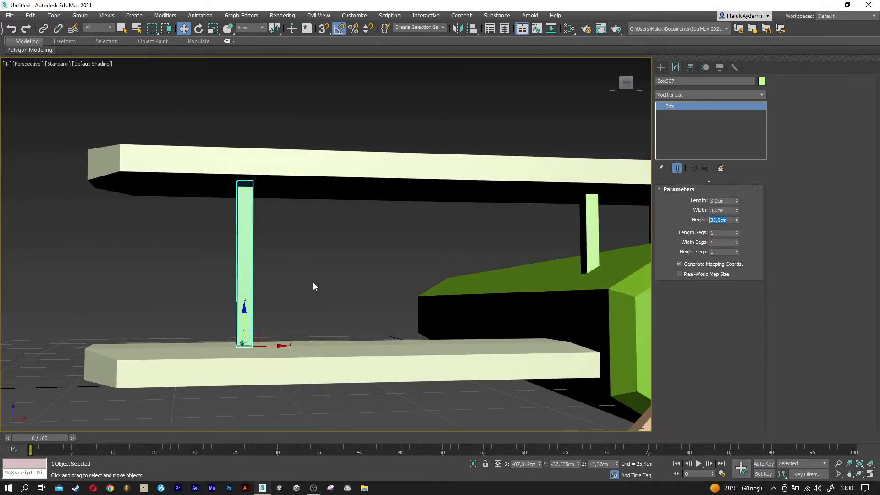
- Tilt Box007 about 5° on Y and slide it into place along the lower wing
key("e")
left_click_drag(259, 318, 264, 319)
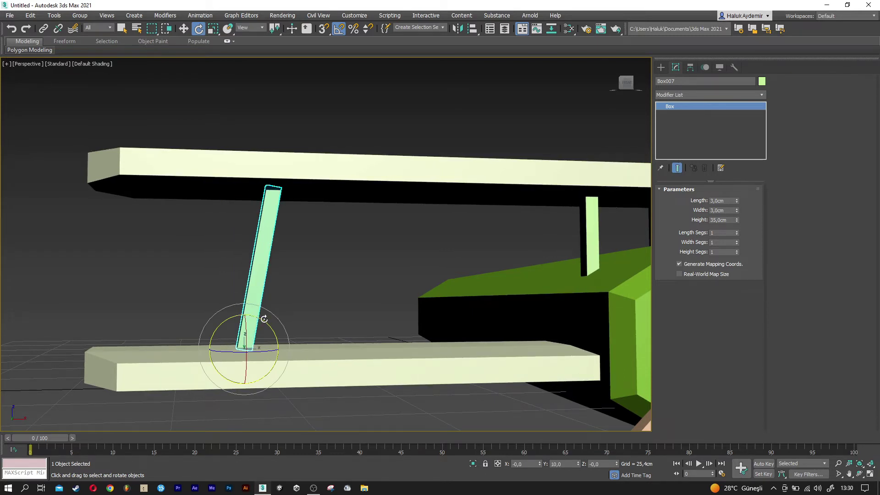
middle_click_drag(264, 318, 274, 319)
key("w")
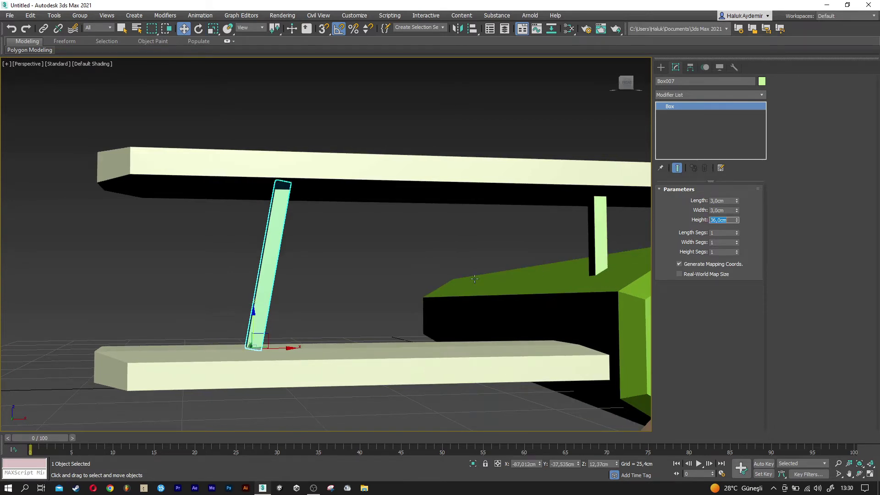
left_click_drag(254, 318, 250, 324)
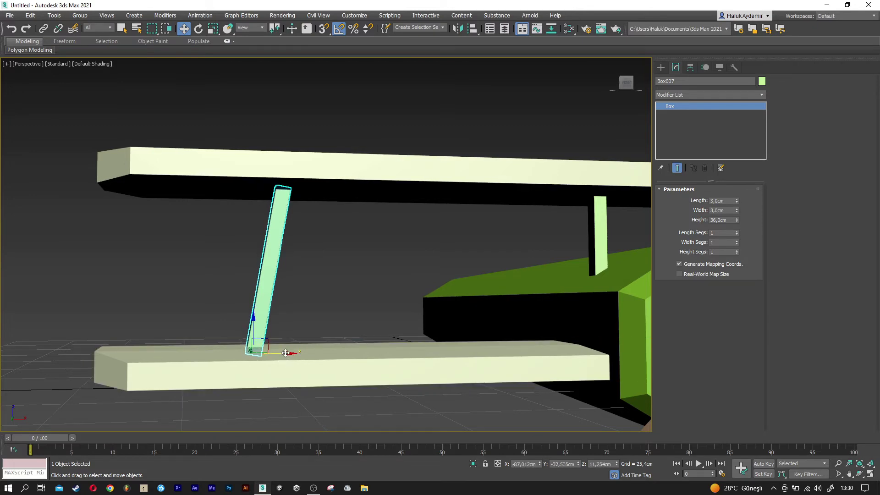
left_click_drag(289, 352, 232, 353)
middle_click_drag(232, 352, 312, 362, "alt")
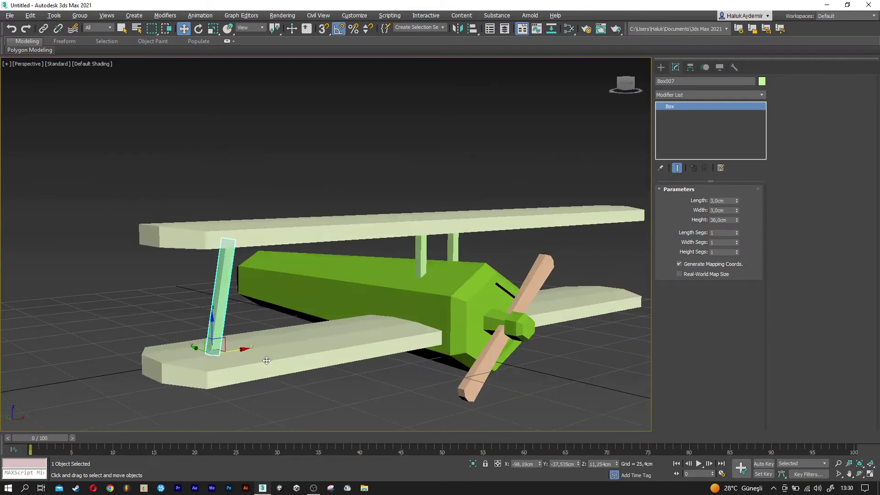
- In Top view, shift the angled strut to one wing edge and clone it to the opposite edge
key("t")
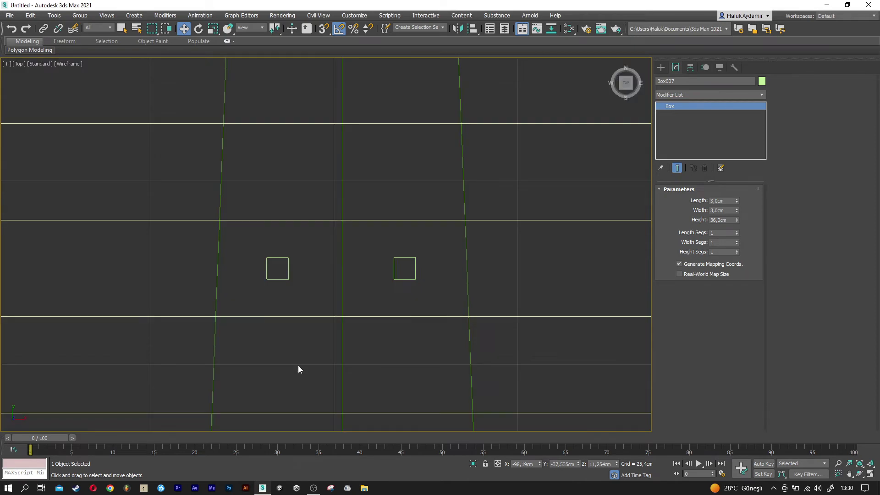
key("z")
scroll(298, 365, "down", 5)
scroll(298, 364, "down", 3)
scroll(297, 365, "down", 4)
scroll(302, 372, "up", 2)
middle_click_drag(298, 335, 291, 318)
scroll(282, 313, "up", 1)
left_click_drag(274, 298, 277, 250)
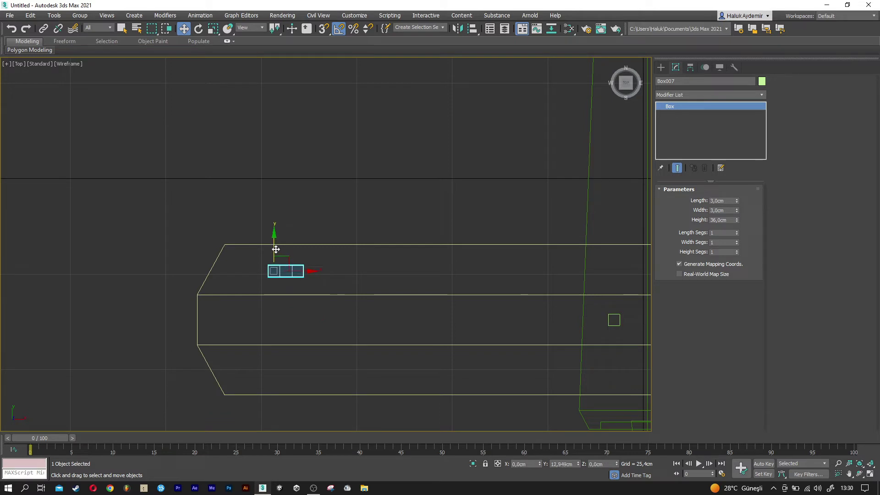
left_click_drag(276, 250, 280, 344, "shift")
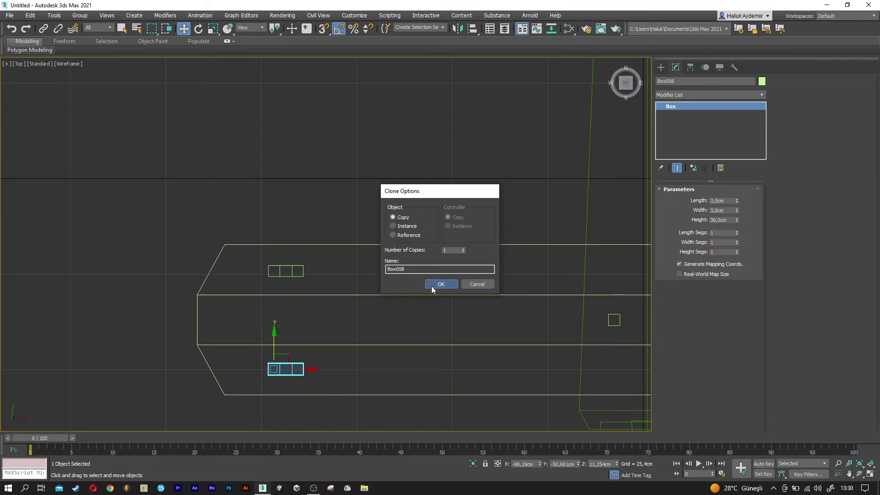
left_click(431, 286)
- Adjust the copied strut's position on the left wing in the perspective view
key("p")
mouse_move(328, 323)
middle_mouse_down("alt")
mouse_move(227, 357)
mouse_move(247, 360)
middle_mouse_up("alt")
scroll(227, 358, "up", 5)
left_click_drag(275, 341, 256, 341)
- Clone the left strut pair onto the right wing and rotate the copies 170°
left_click(126, 322)
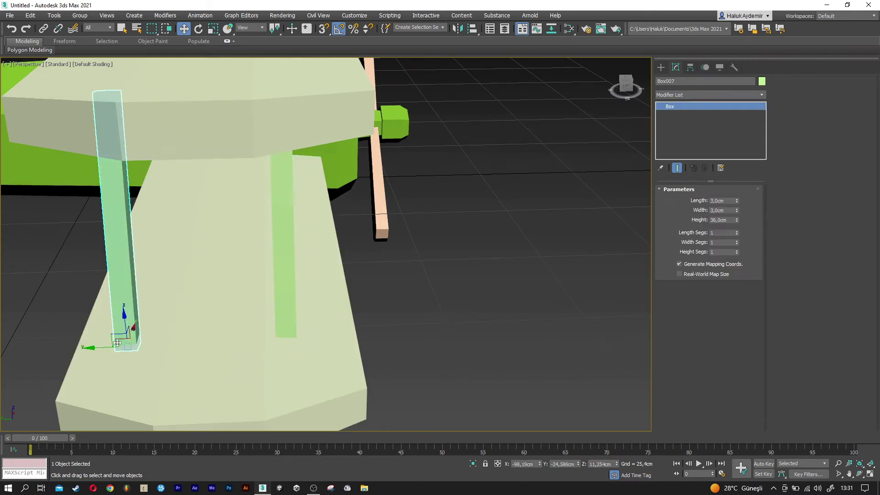
left_click(283, 295, "ctrl")
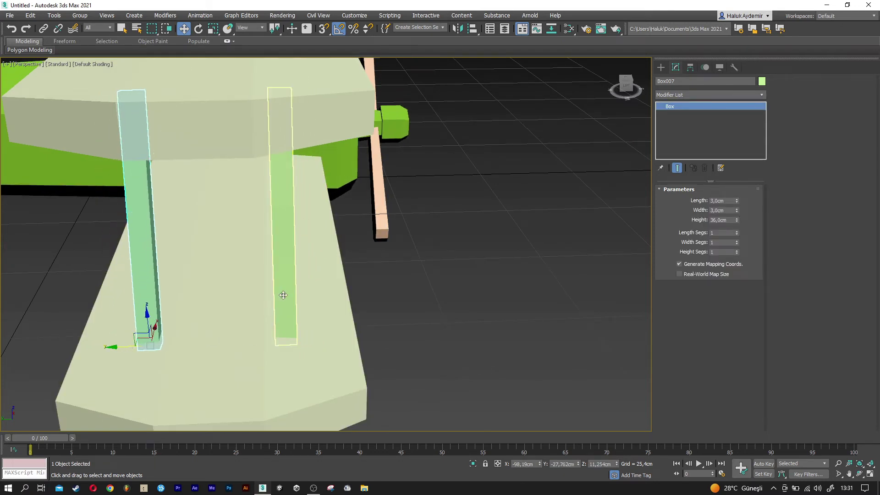
key("z")
mouse_move(282, 295)
middle_mouse_down("alt")
mouse_move(305, 314)
mouse_move(131, 302)
mouse_move(206, 305)
mouse_move(140, 273)
middle_mouse_up("alt")
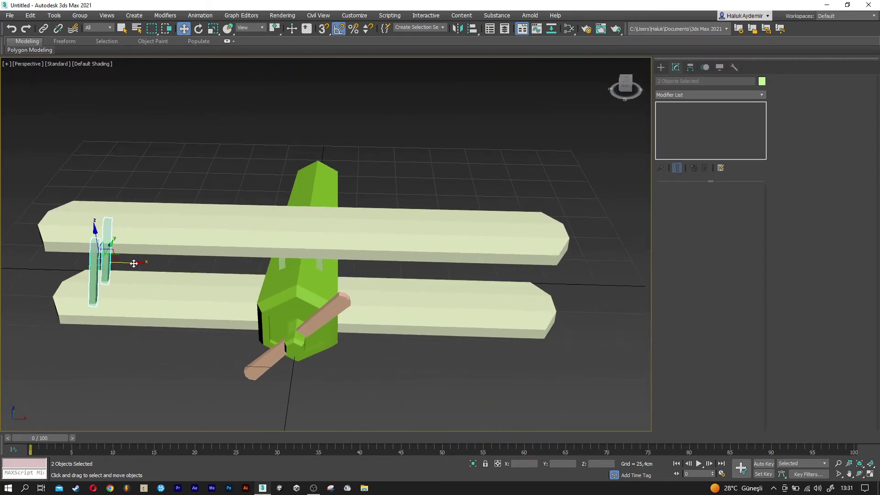
mouse_move(226, 269)
left_mouse_down("shift")
mouse_move(564, 278)
mouse_move(550, 286)
left_mouse_up("shift")
left_click(441, 284)
key("e")
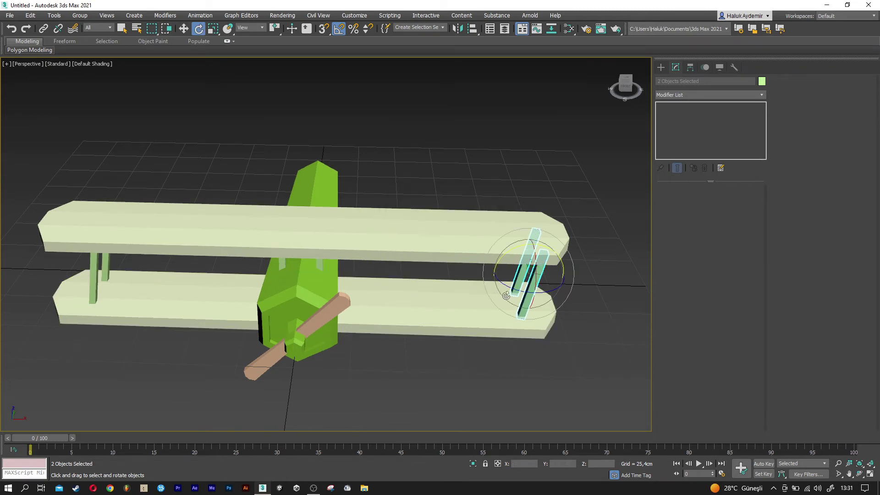
left_click_drag(511, 288, 593, 293)
- In Top view, slide the copied struts toward the right wing tip and nudge the left pair outward
key("w")
key("t")
scroll(437, 297, "down", 3)
scroll(430, 304, "down", 2)
scroll(500, 308, "up", 1)
left_click_drag(549, 306, 529, 307)
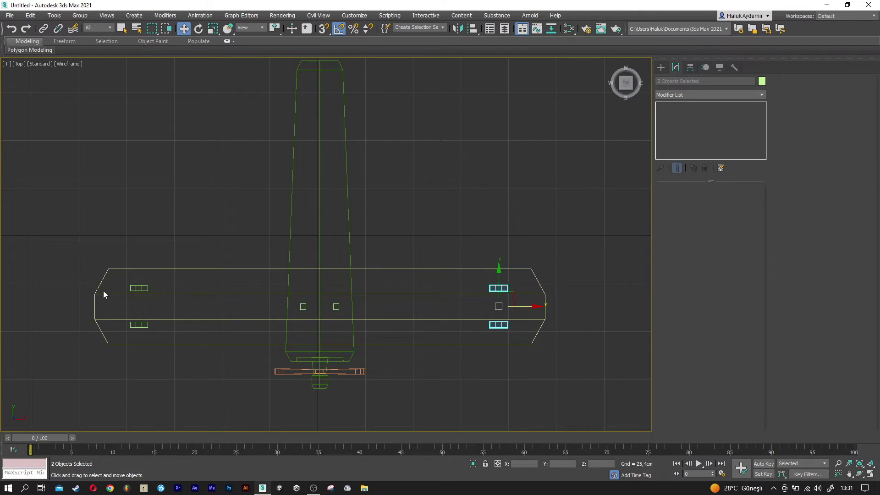
left_click(139, 288)
left_click(143, 326, "ctrl")
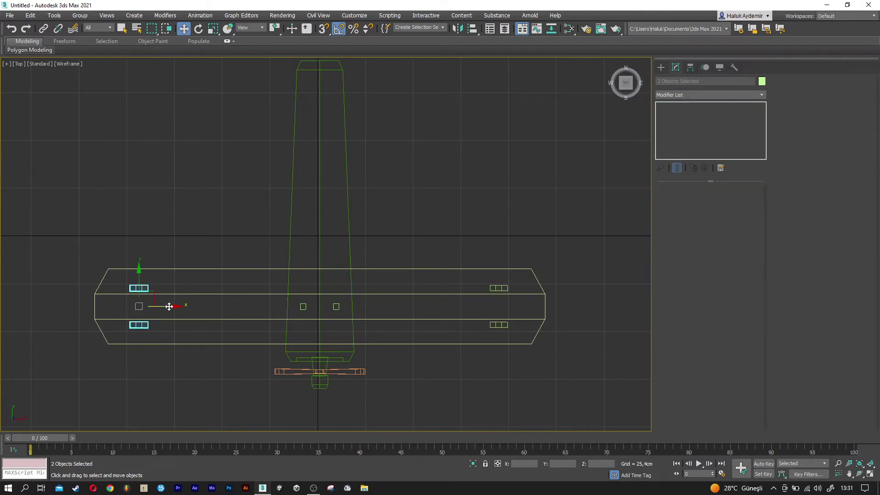
left_click_drag(169, 307, 167, 306)
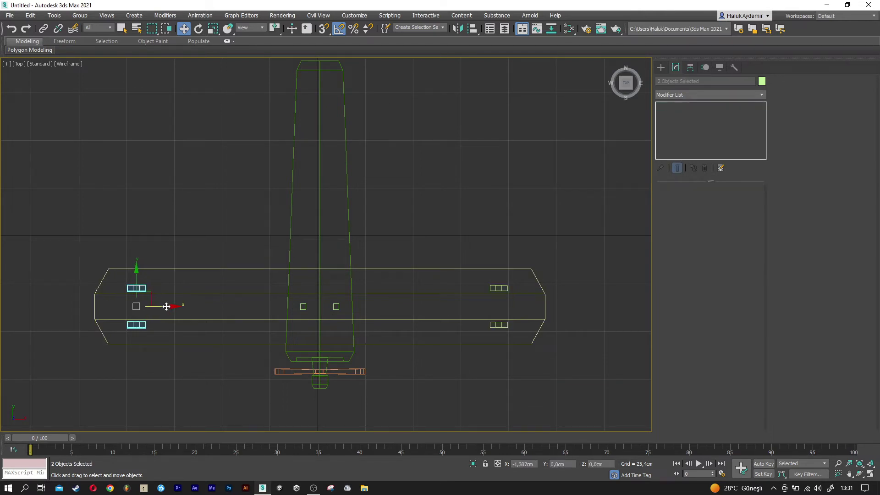
left_click(207, 288)
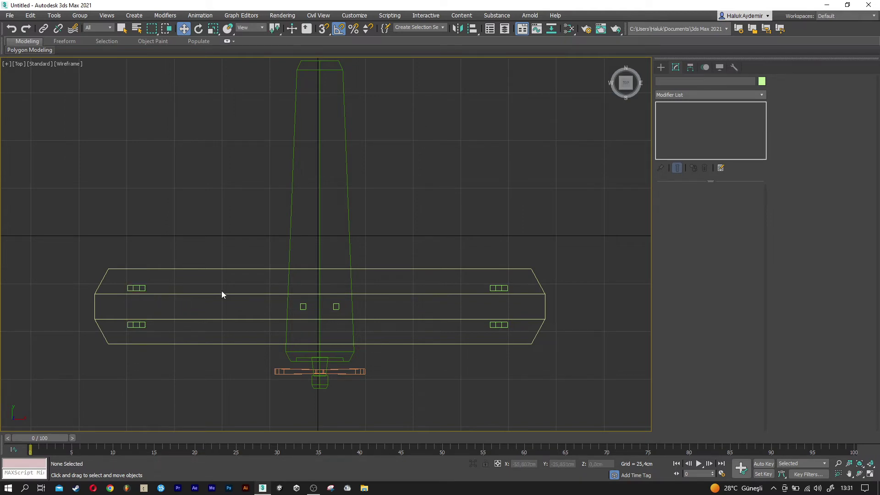
- Shift-drag a wing strut down below the fuselage to clone it as Box011
key("p")
middle_click_drag(251, 307, 302, 274, "alt")
left_click(308, 253)
scroll(303, 240, "up", 3)
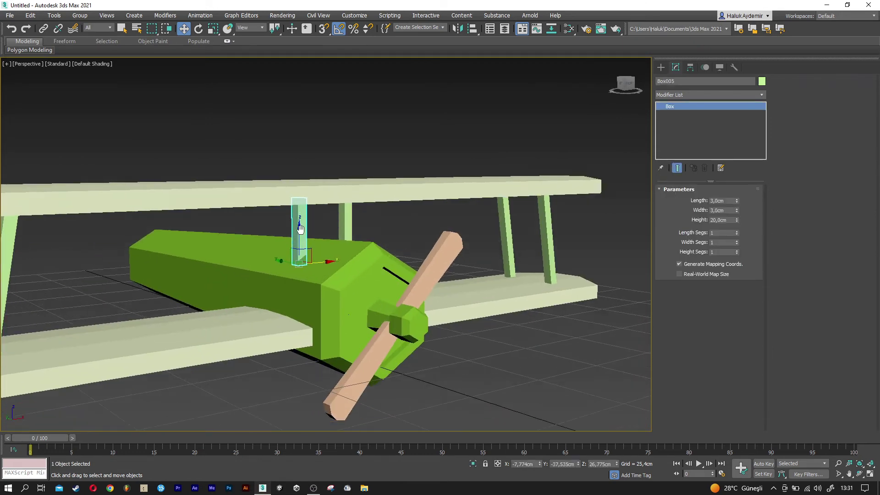
scroll(298, 225, "up", 1)
left_click_drag(299, 225, 298, 369, "shift")
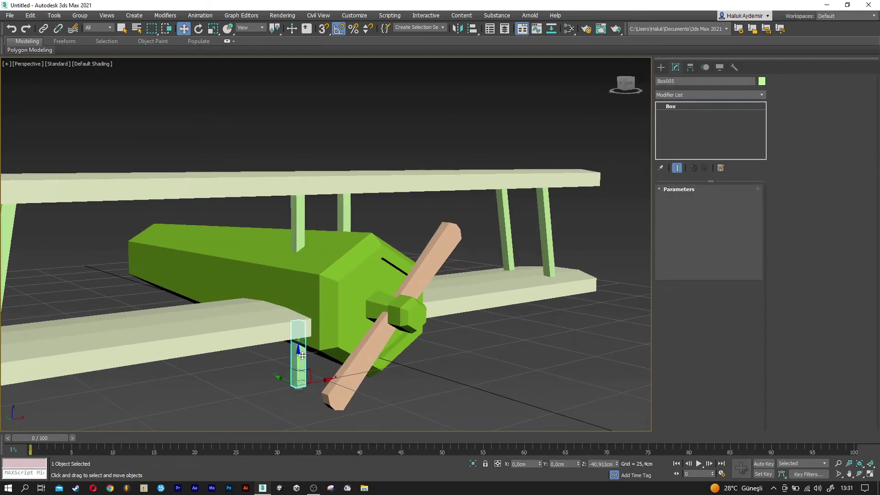
left_click(441, 283)
- Raise Box011 slightly and set its Length and Width to 2 cm
middle_click_drag(441, 284, 301, 392, "alt")
left_click_drag(289, 396, 287, 393)
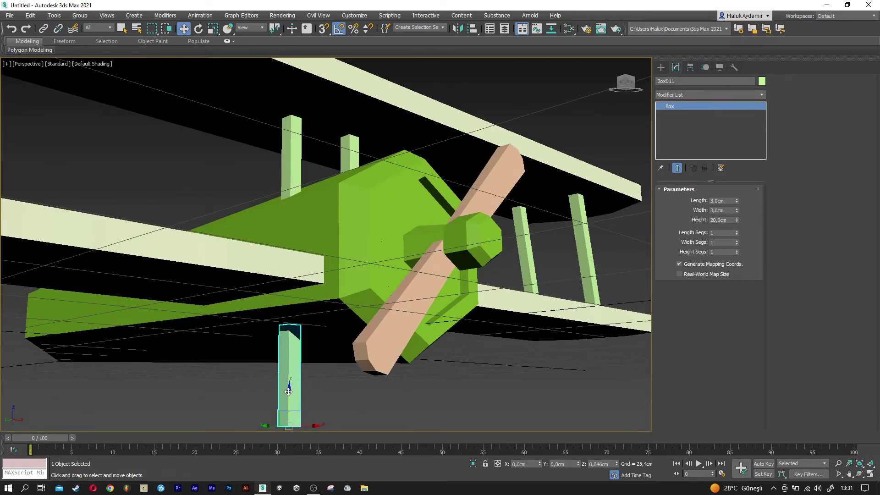
mouse_move(306, 395)
middle_mouse_down("alt")
mouse_move(291, 385)
mouse_move(310, 359)
middle_mouse_up("alt")
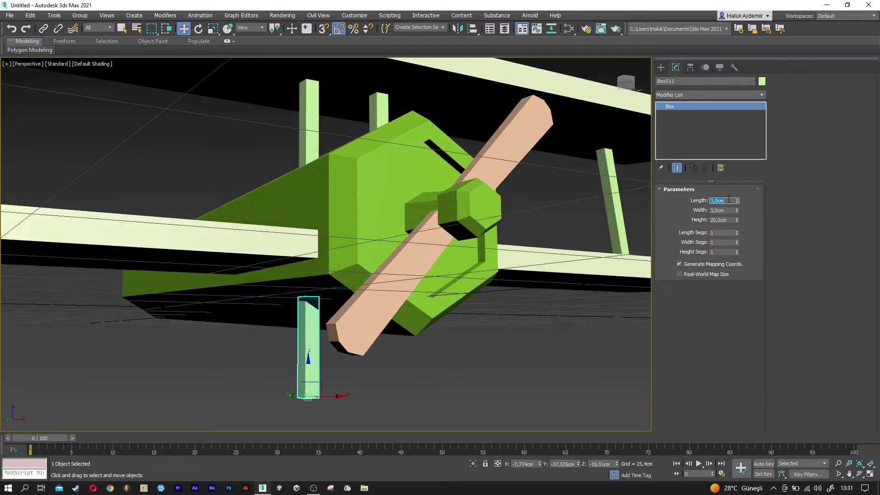
type("2")
key("Tab")
type("2")
key("Tab")
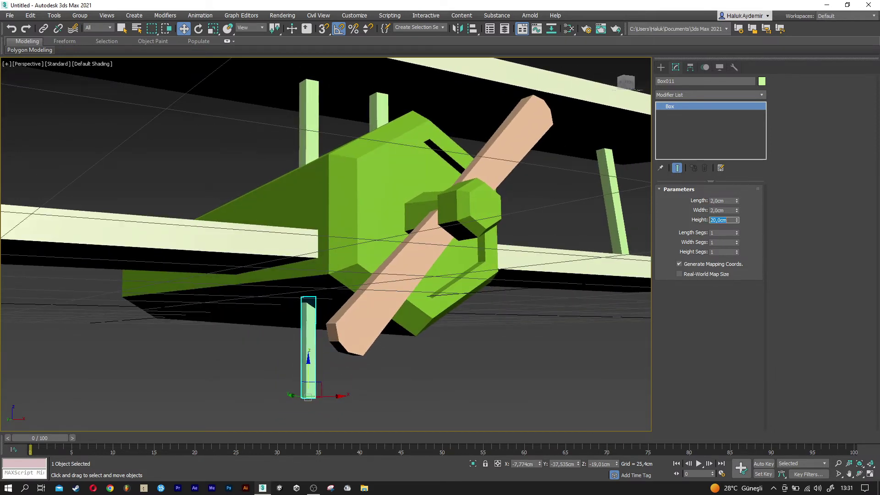
mouse_move(312, 312)
middle_mouse_down("alt")
mouse_move(340, 314)
mouse_move(323, 399)
mouse_move(285, 402)
middle_mouse_up("alt")
scroll(322, 402, "up", 3)
- Clone Box011 into a second leg, Box012, and view both legs from the top
left_click_drag(285, 397, 204, 393, "shift")
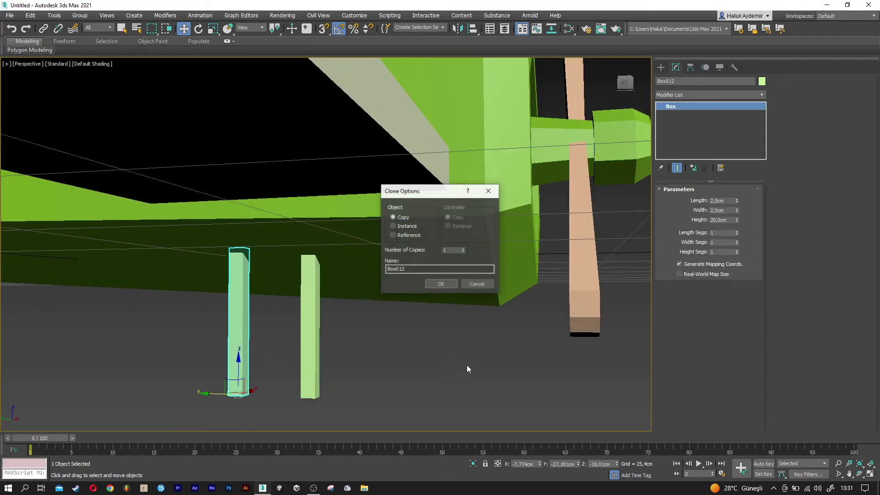
left_click(441, 283)
mouse_move(342, 314)
middle_mouse_down()
mouse_move(356, 313)
mouse_move(357, 299)
middle_mouse_up()
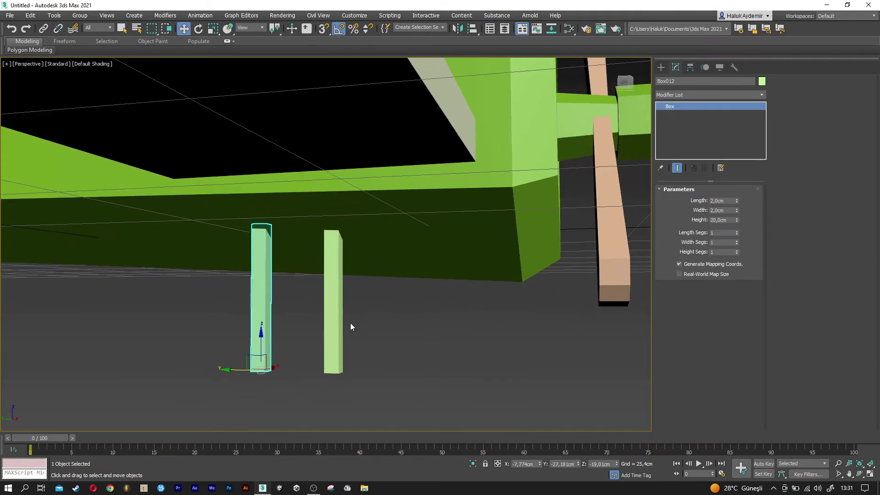
key("t")
scroll(257, 304, "up", 2)
middle_click_drag(257, 304, 457, 322)
scroll(445, 319, "up", 4)
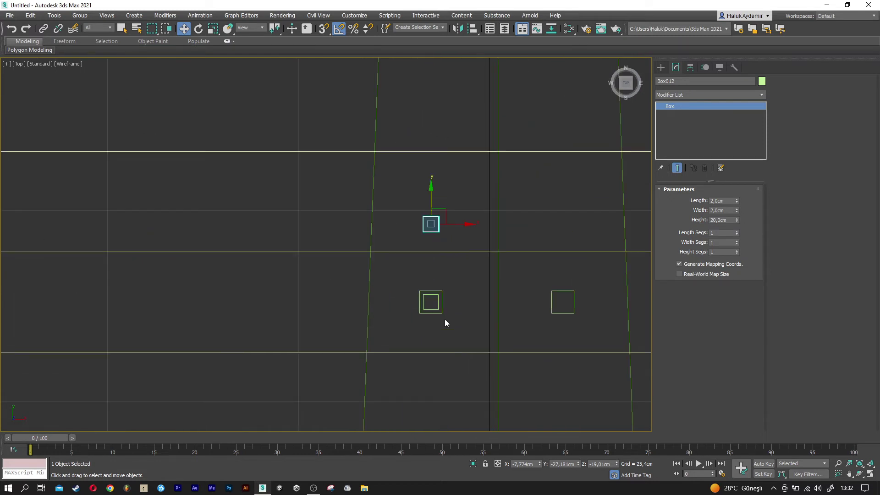
- Select both legs and move them back together along Y
left_click(430, 297)
left_click(431, 229, "ctrl")
scroll(433, 240, "down", 3)
middle_click_drag(448, 257, 492, 261)
mouse_move(481, 234)
left_mouse_down()
mouse_move(481, 244)
mouse_move(161, 242)
left_mouse_up()
- Nudge Box012 forward along Y, undoing stray sideways moves
left_click(475, 241)
key("ctrl+z")
mouse_move(479, 219)
left_mouse_down()
mouse_move(487, 225)
mouse_move(369, 239)
mouse_move(192, 240)
left_mouse_up()
key("ctrl+z")
left_click_drag(479, 215, 479, 213)
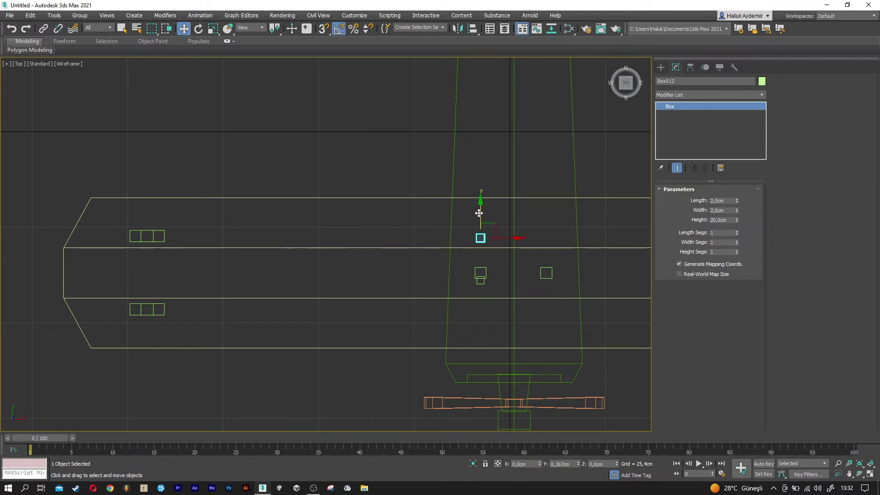
- Reposition Box011 along Y so the legs sit one behind the other
left_click(481, 280)
mouse_move(481, 255)
left_mouse_down()
mouse_move(484, 285)
mouse_move(187, 311)
left_mouse_up()
right_click(187, 311)
left_click_drag(482, 288, 481, 286)
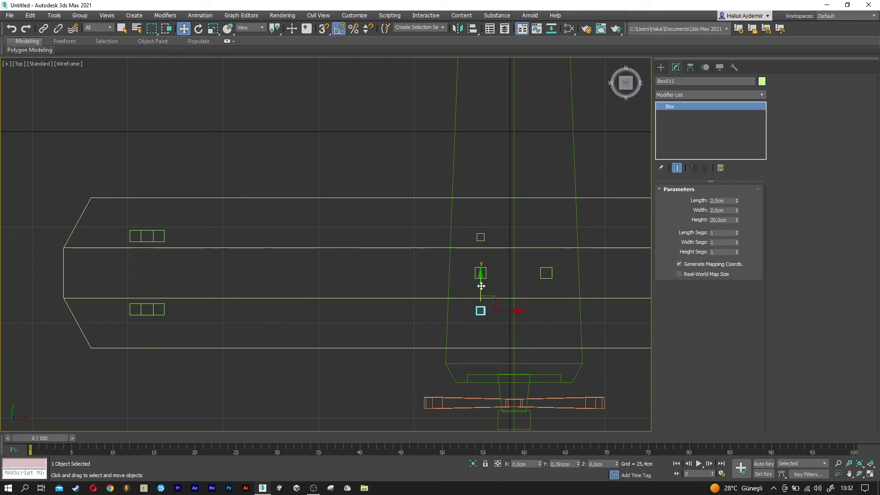
key("p")
key("e")
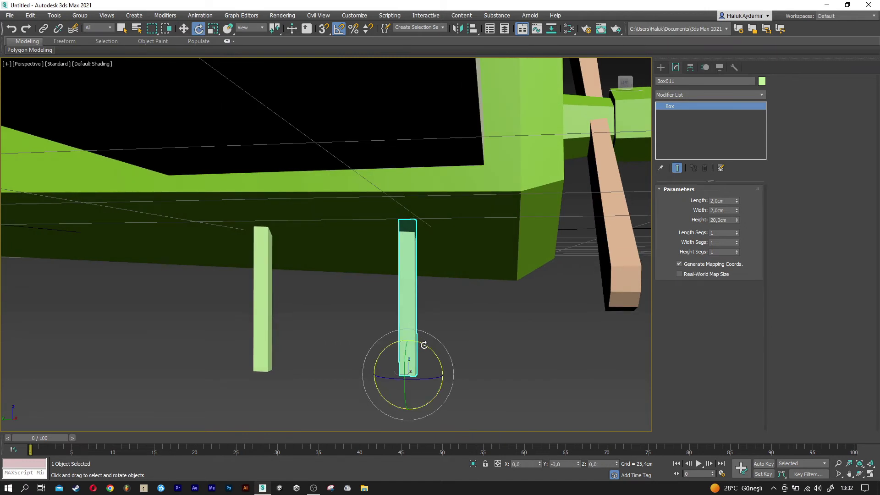
- Tilt the two legs in opposite directions and slide them toward each other
left_click_drag(427, 346, 431, 356)
key("w")
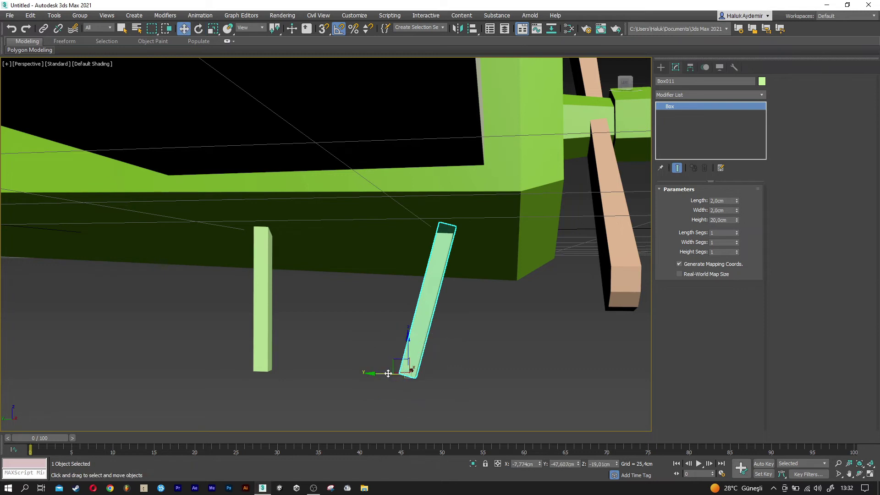
left_click_drag(382, 373, 363, 369)
left_click(261, 314)
key("e")
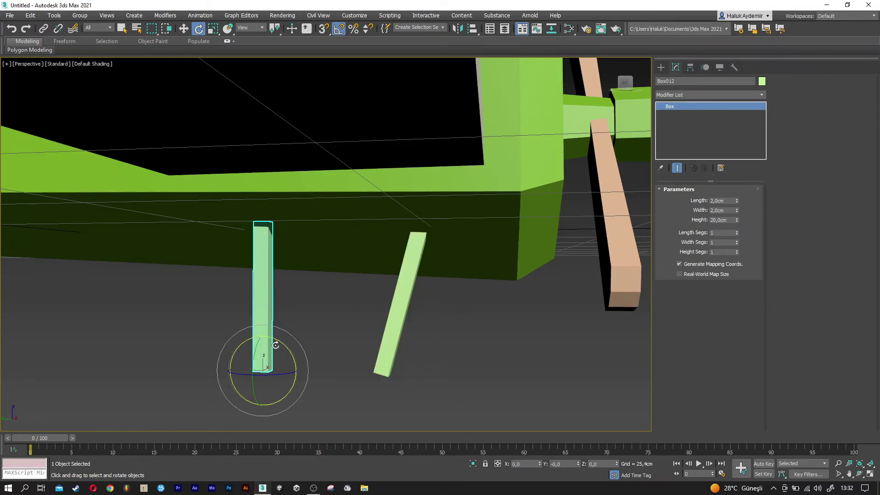
left_click_drag(282, 344, 275, 329)
key("w")
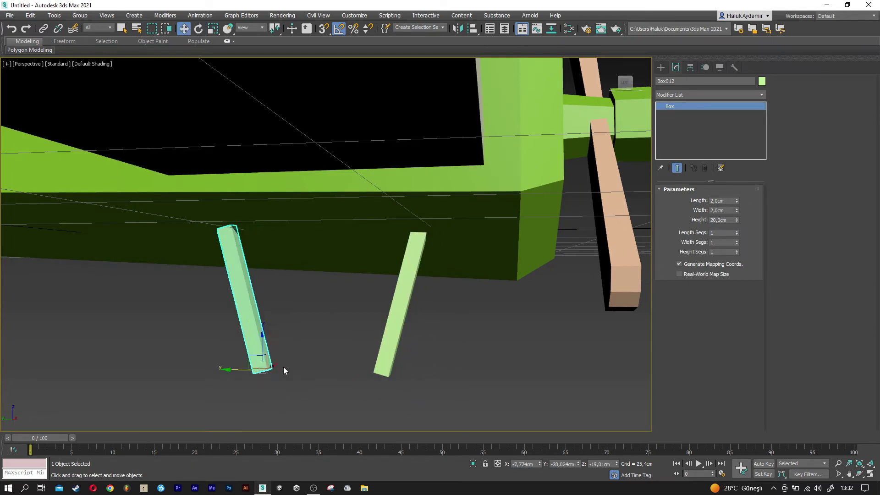
left_click_drag(247, 368, 308, 369)
- Slide the first leg until both bottoms meet in a V under the lower wing
left_click(389, 354)
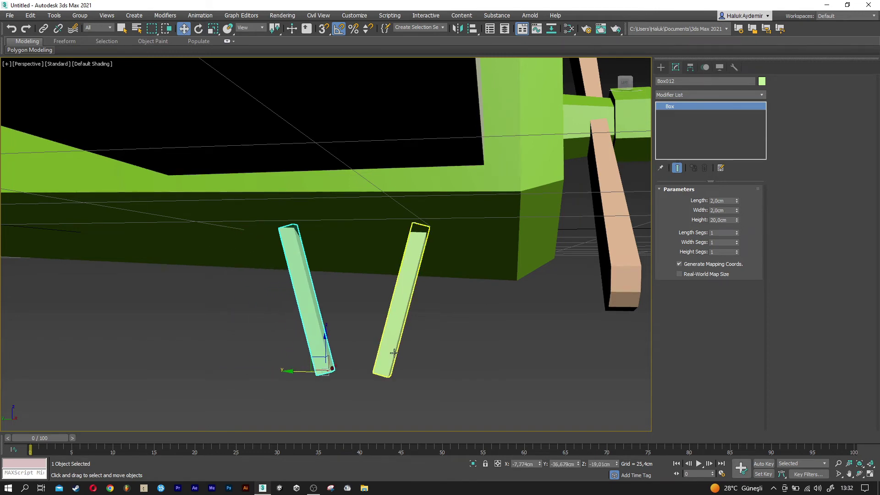
left_click_drag(346, 375, 307, 372)
mouse_move(362, 366)
middle_mouse_down("alt")
mouse_move(370, 354)
mouse_move(356, 358)
mouse_move(379, 357)
middle_mouse_up("alt")
left_click_drag(379, 383, 289, 353)
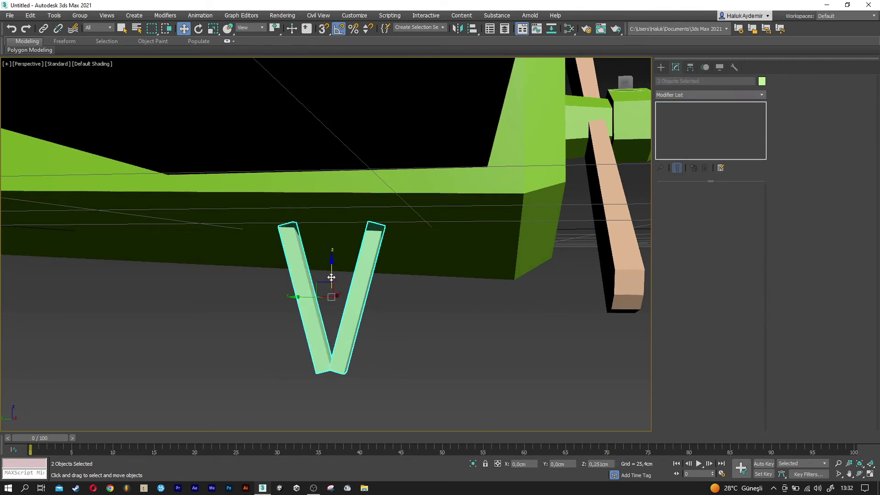
key("t")
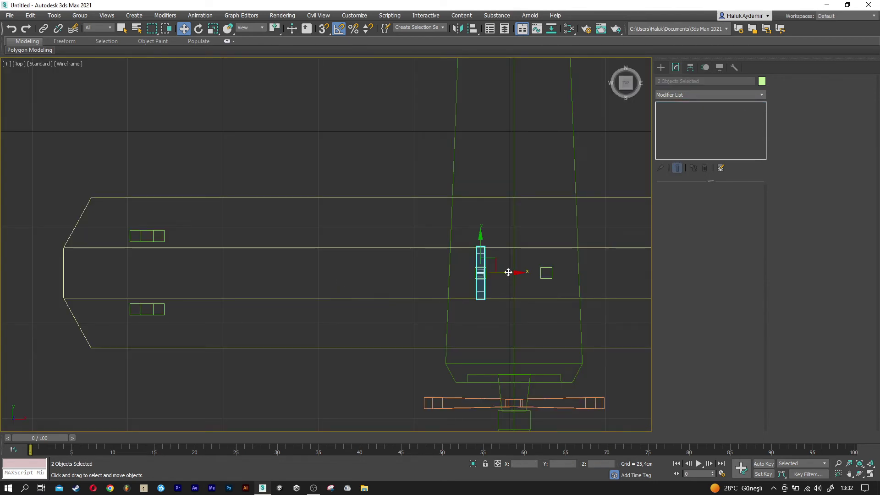
left_click_drag(508, 272, 184, 272)
key("ctrl+z")
key("p")
mouse_move(390, 301)
middle_mouse_down("alt")
mouse_move(367, 315)
mouse_move(404, 360)
middle_mouse_up("alt")
left_click(404, 359)
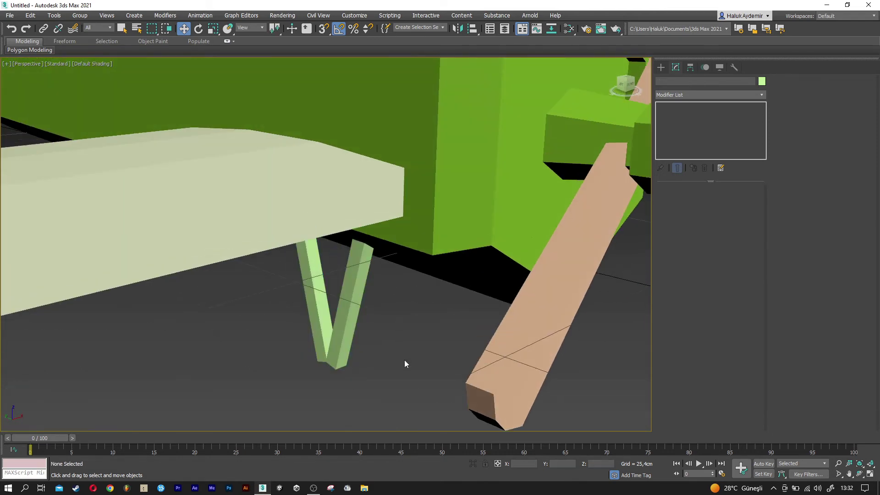
- Create a small cylinder below the V legs and stand it on edge as a wheel
scroll(406, 365, "up", 1)
left_click(658, 70)
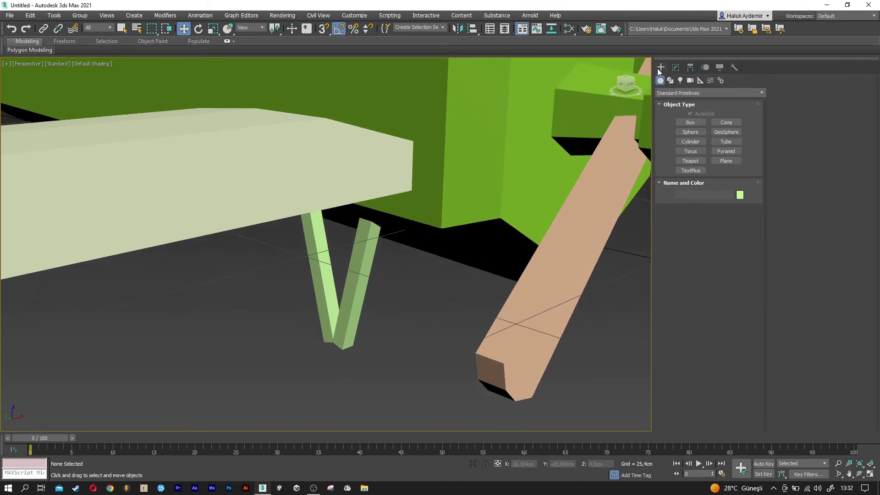
left_click(688, 142)
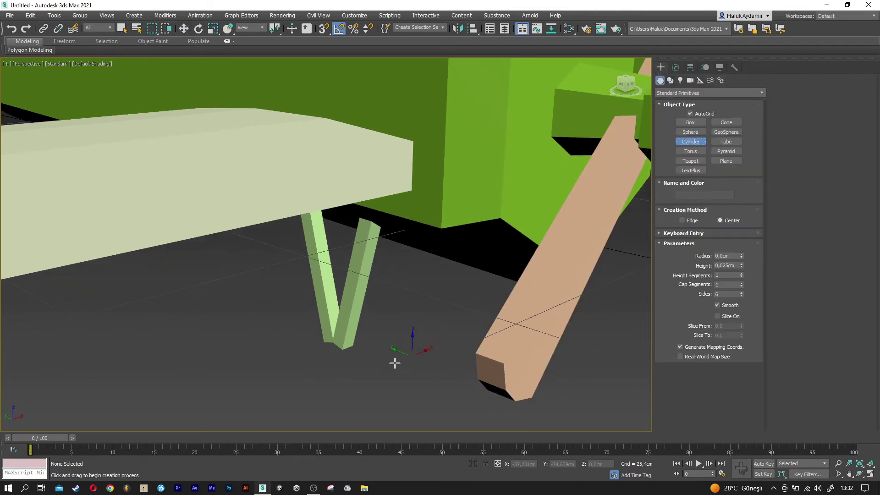
left_click_drag(364, 377, 373, 381)
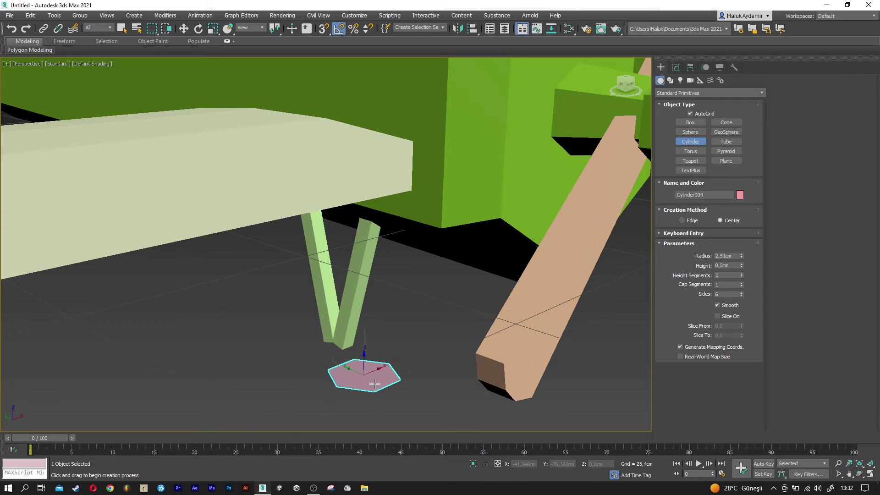
key("e")
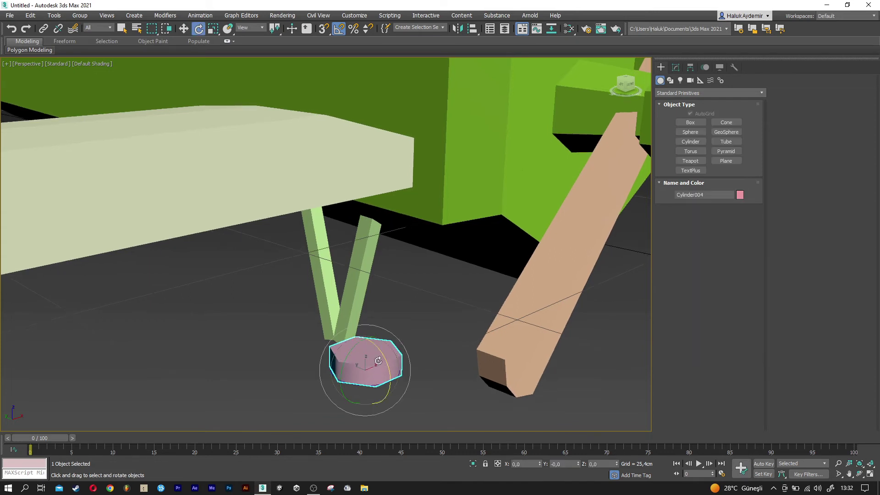
left_click_drag(355, 344, 331, 381)
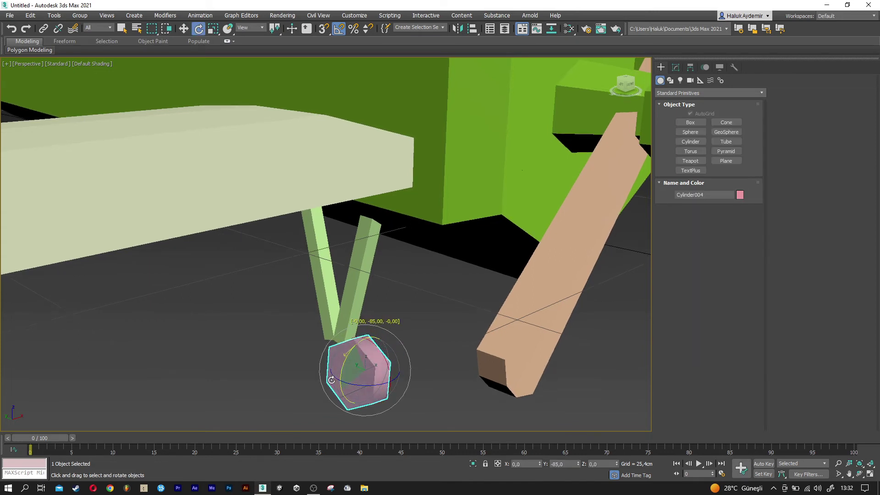
middle_click_drag(528, 302, 539, 283)
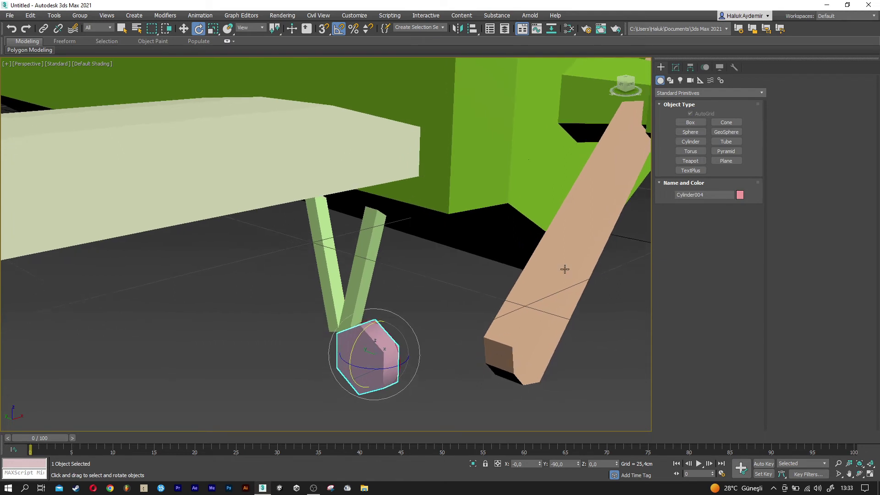
- Set the wheel cylinder to Radius 5 cm, Height 4 cm, 8 sides, Smooth off
left_click(675, 68)
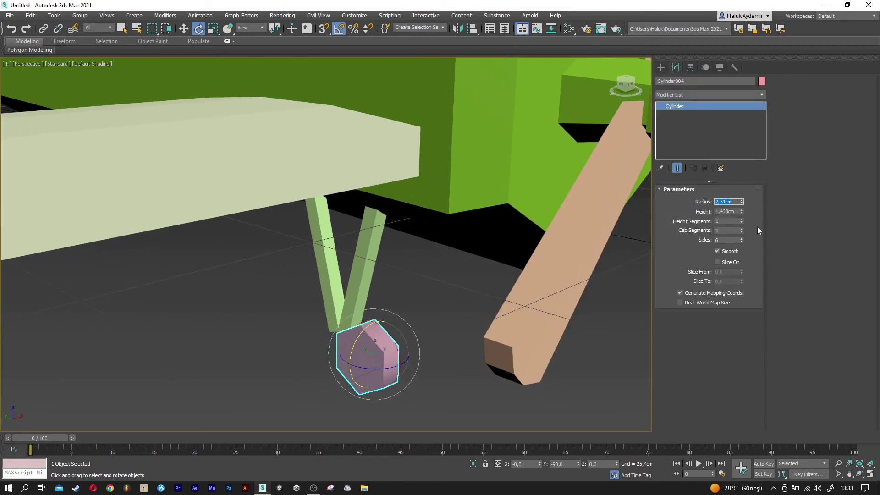
type("5")
key("Tab")
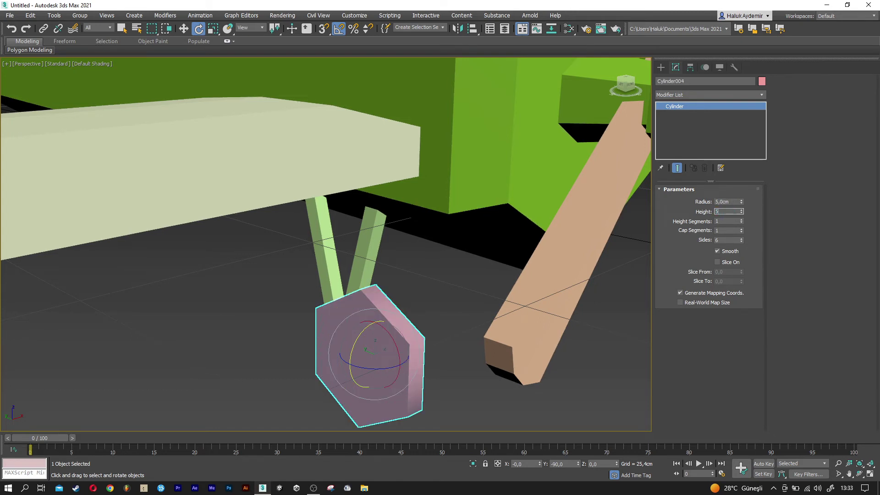
key("Return")
type("4")
key("Return")
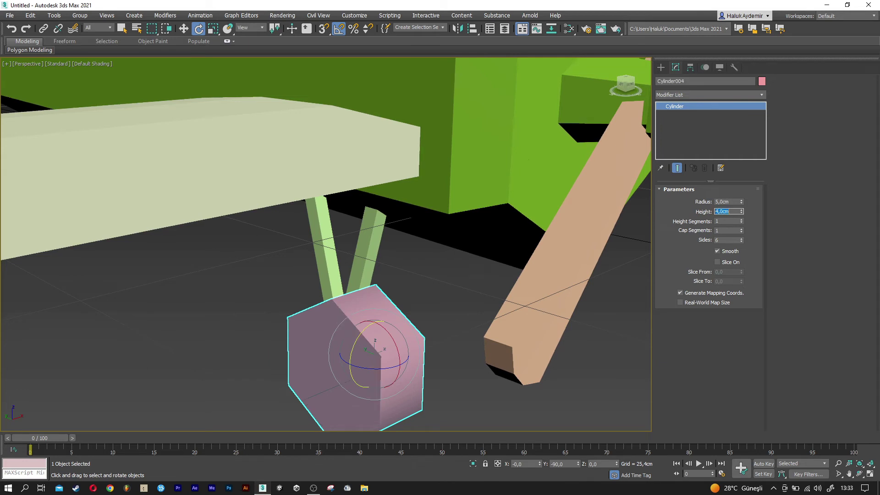
type("8")
key("Return")
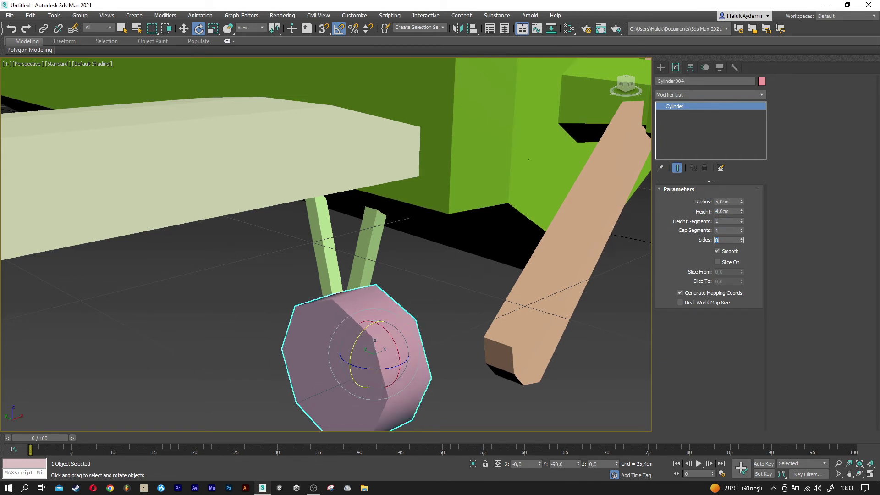
left_click(718, 251)
middle_click_drag(417, 337, 425, 328)
- Align the wheel's center to the green strut
key("w")
left_click(473, 29)
left_click(373, 243)
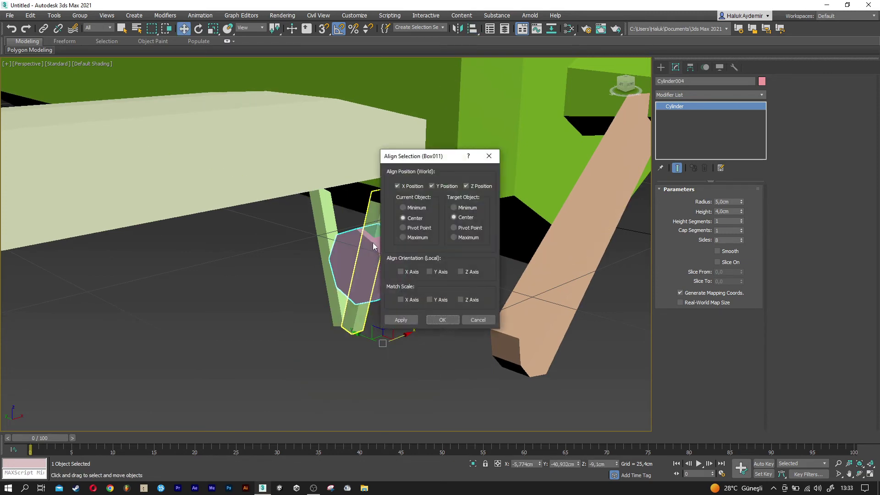
left_click(442, 320)
middle_click_drag(370, 316, 353, 257, "alt")
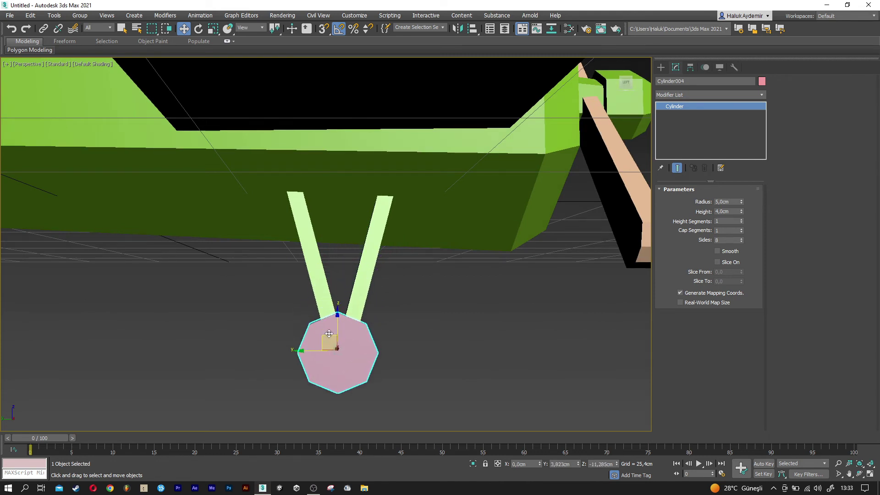
scroll(328, 318, "up", 3)
scroll(327, 362, "up", 2)
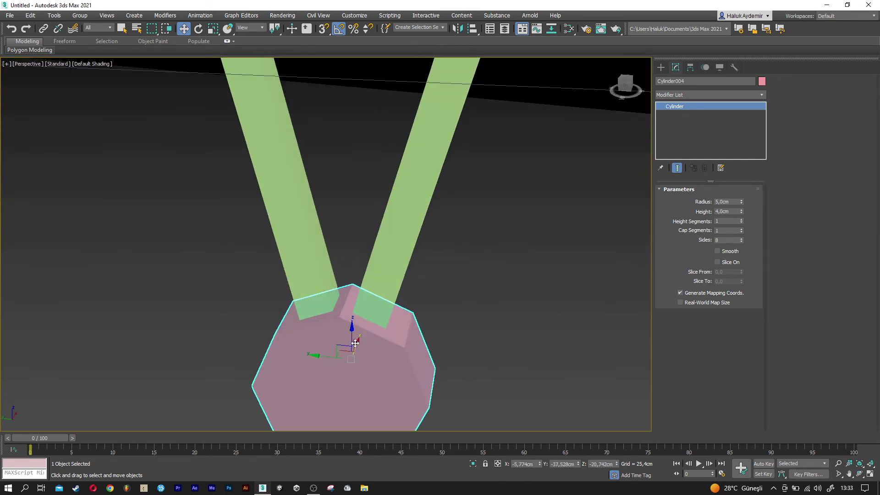
- Lower the wheel along Z to sit below the two struts
mouse_move(352, 339)
left_mouse_down()
mouse_move(346, 397)
mouse_move(343, 343)
left_mouse_up()
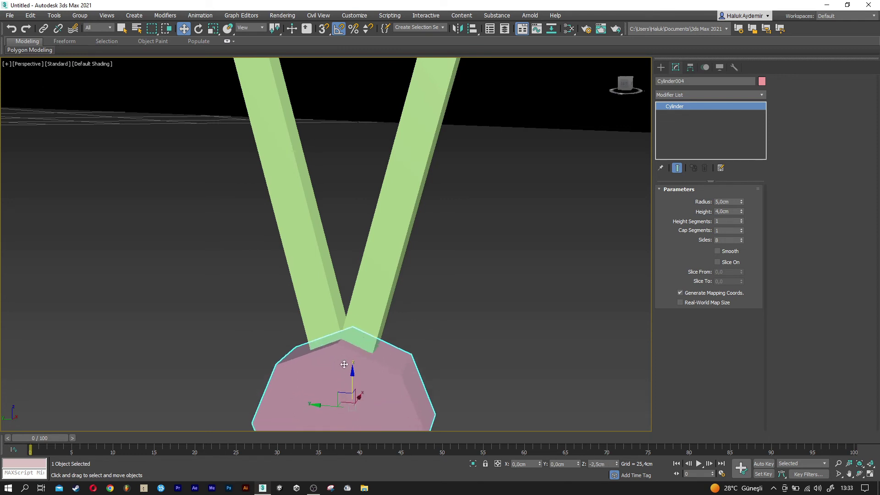
middle_click_drag(346, 341, 311, 384, "alt")
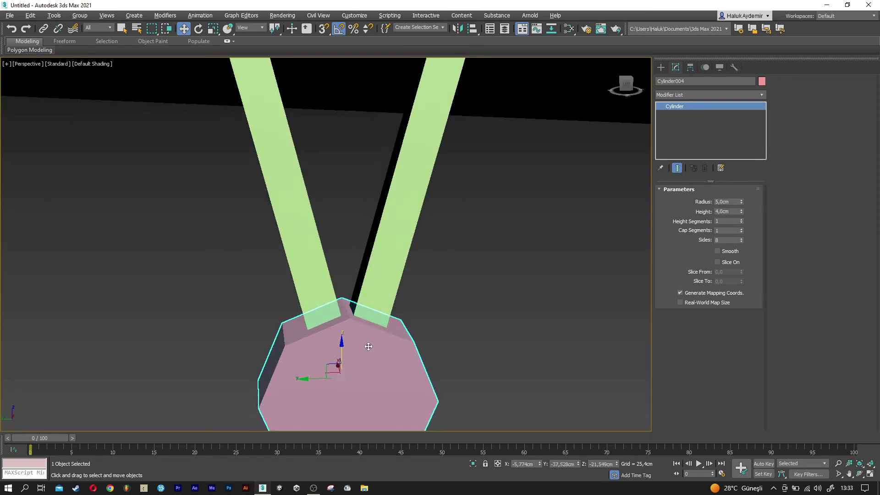
mouse_move(309, 380)
middle_mouse_down("alt")
mouse_move(396, 350)
mouse_move(370, 330)
middle_mouse_up("alt")
scroll(396, 350, "down", 4)
scroll(396, 350, "down", 3)
scroll(394, 350, "down", 2)
scroll(368, 327, "up", 3)
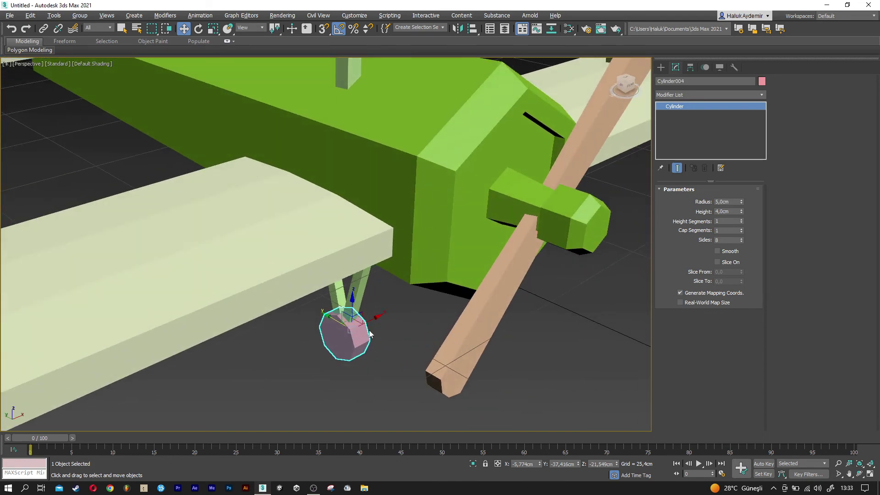
scroll(359, 342, "up", 3)
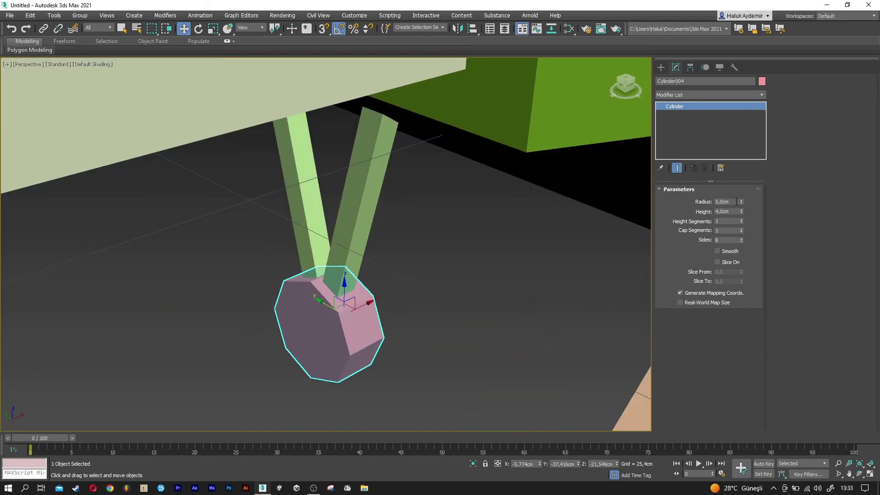
- Enlarge the wheel radius to 6 cm and fine-tune its height under the struts
type("6")
key("Return")
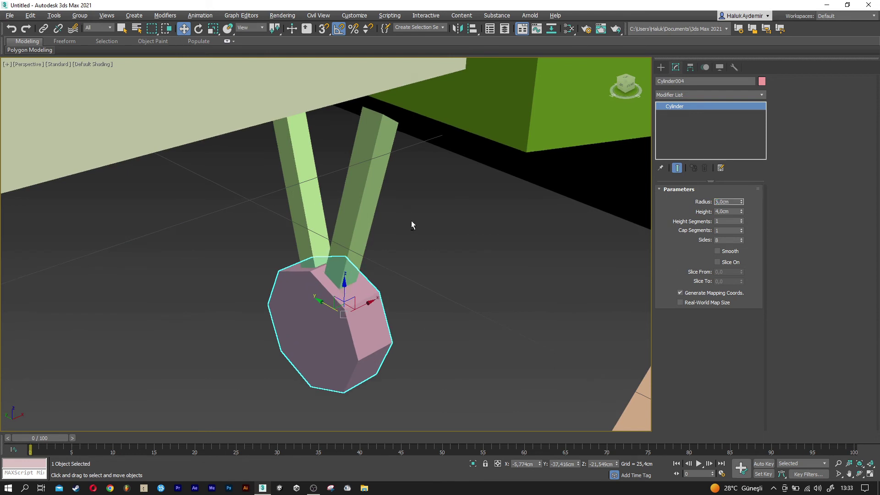
middle_click_drag(409, 223, 352, 288, "alt")
left_click_drag(339, 287, 331, 288)
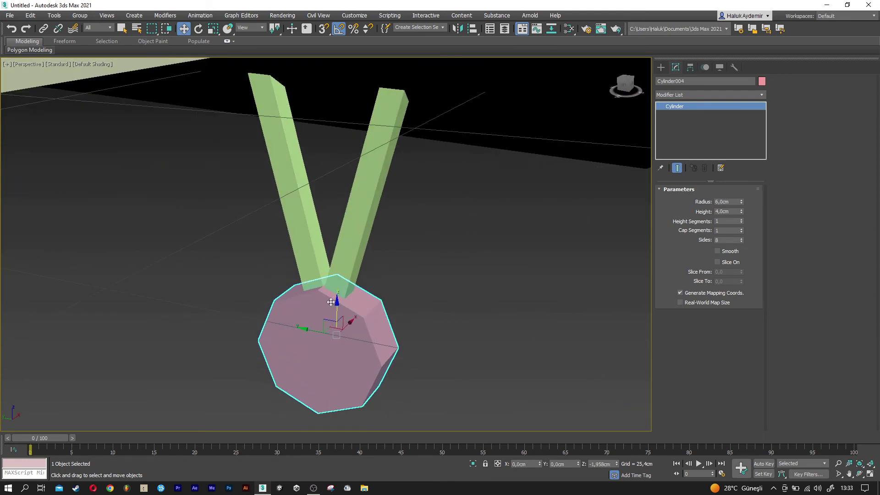
scroll(367, 307, "down", 6)
scroll(362, 314, "down", 2)
scroll(371, 326, "down", 2)
- Select the struts and wheel together and Shift-drag a copy to the right
middle_click_drag(375, 333, 328, 328, "alt")
scroll(323, 326, "up", 5)
left_click_drag(323, 326, 363, 281)
middle_click_drag(363, 281, 364, 275, "alt")
left_click_drag(367, 270, 418, 274, "shift")
- Confirm the landing-gear clone and place it beside the first leg in Top view
left_click(444, 282)
middle_click_drag(367, 299, 372, 304, "alt")
key("t")
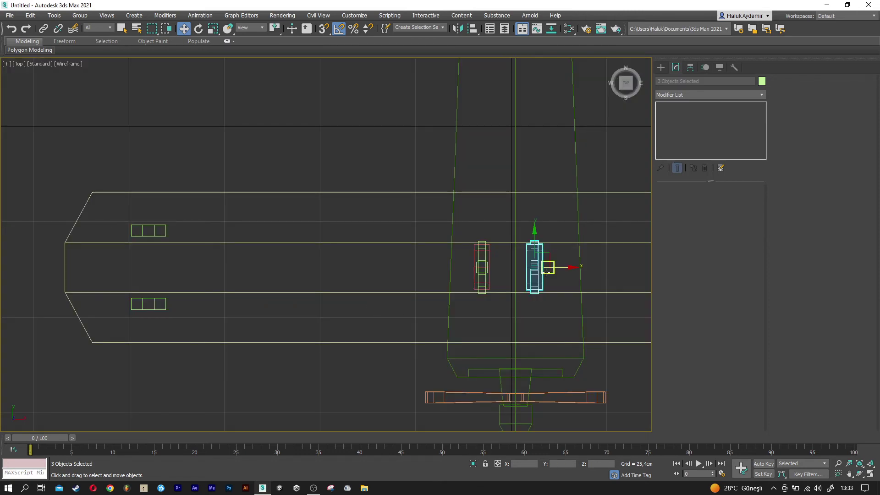
middle_click_drag(548, 268, 428, 275)
scroll(429, 275, "up", 3)
left_click_drag(425, 274, 451, 278)
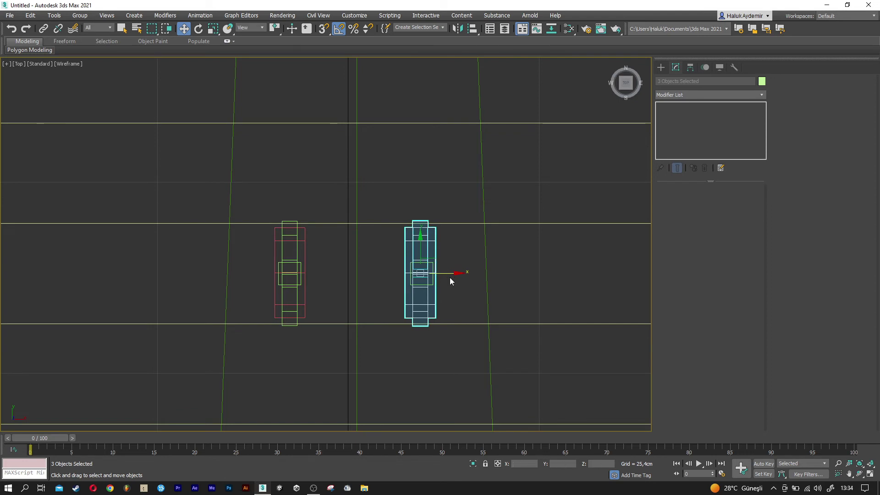
key("p")
left_click_drag(379, 334, 341, 288)
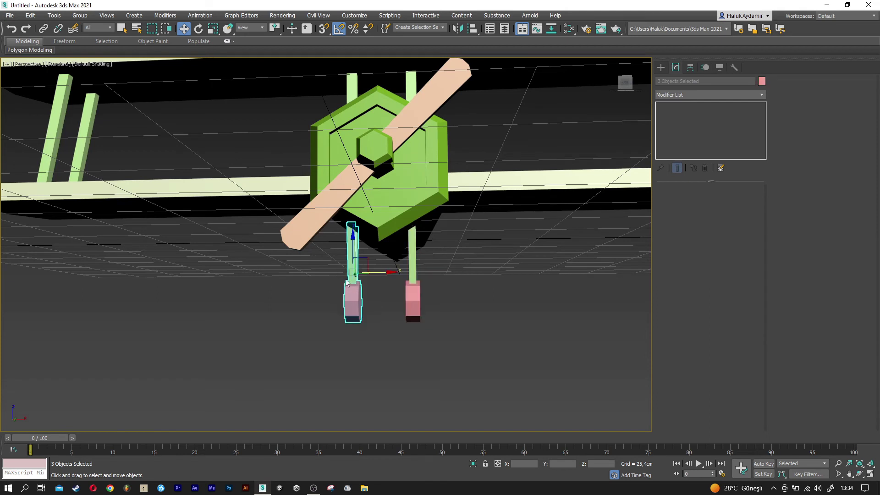
- Nudge the left landing-gear leg's position slightly in Top view
key("t")
left_click_drag(315, 273, 313, 280)
key("p")
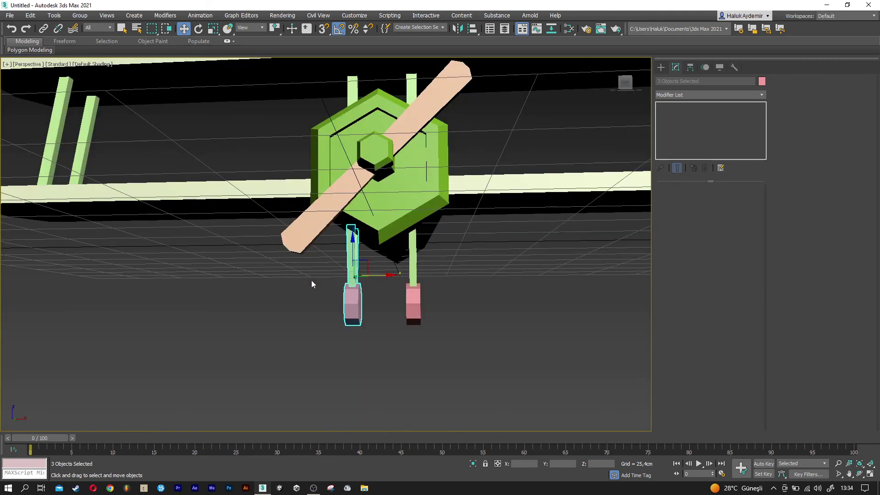
scroll(348, 279, "up", 1)
scroll(365, 275, "up", 3)
- Rotate the left leg 10° and the right leg -5° on Y to splay the wheels
key("e")
middle_click_drag(374, 276, 374, 259, "alt")
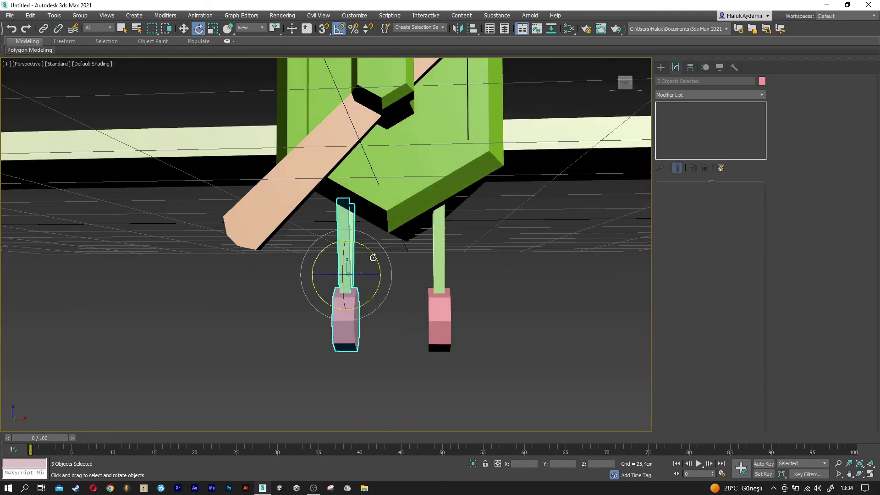
left_click_drag(375, 254, 378, 256)
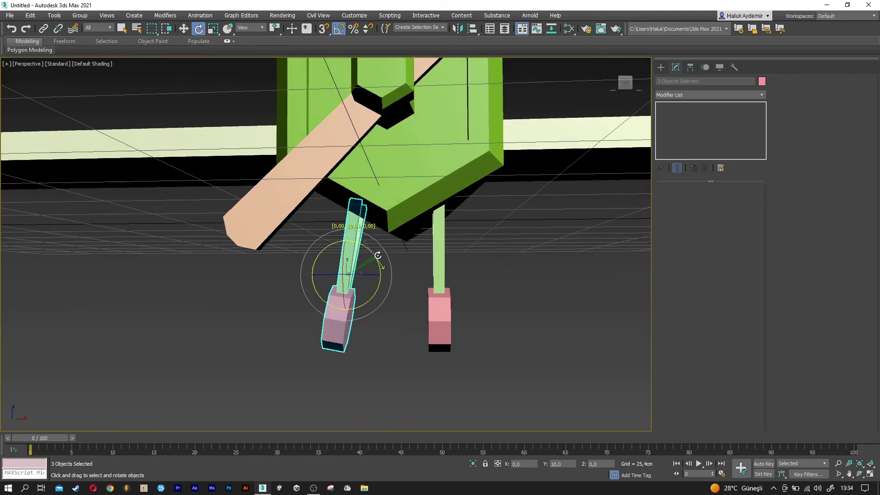
left_click(429, 286)
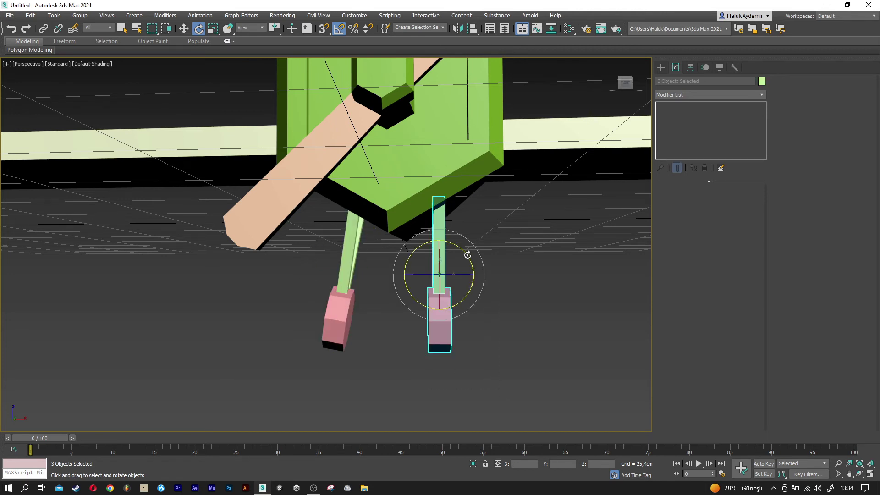
left_click_drag(465, 253, 465, 253)
key("w")
mouse_move(416, 287)
middle_mouse_down("alt")
mouse_move(307, 358)
mouse_move(372, 282)
mouse_move(409, 317)
mouse_move(382, 321)
mouse_move(459, 339)
mouse_move(481, 321)
mouse_move(492, 328)
middle_mouse_up("alt")
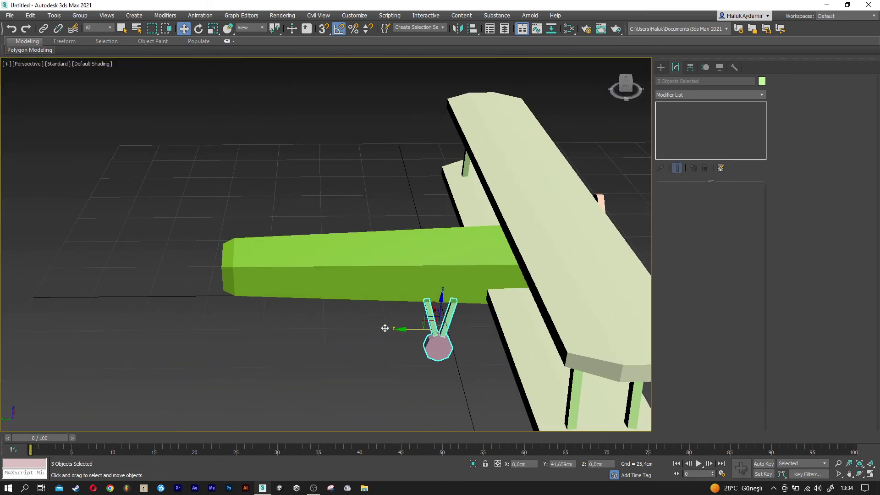
- Shift-copy a landing-gear leg along the fuselage and tilt the copy -10°
left_click_drag(491, 328, 270, 329, "shift")
left_click(435, 288)
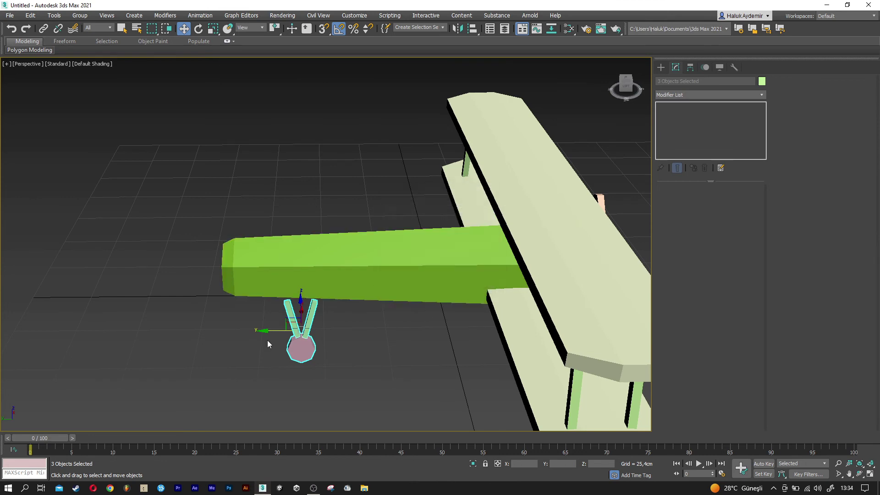
scroll(268, 340, "up", 3)
key("e")
mouse_move(272, 339)
middle_mouse_down("alt")
mouse_move(373, 310)
mouse_move(346, 305)
middle_mouse_up("alt")
left_click_drag(346, 305, 346, 305)
key("w")
- Group the copied leg and wheel as Group001 and align it to the fuselage
left_click(76, 16)
left_click(92, 31)
left_click(439, 261)
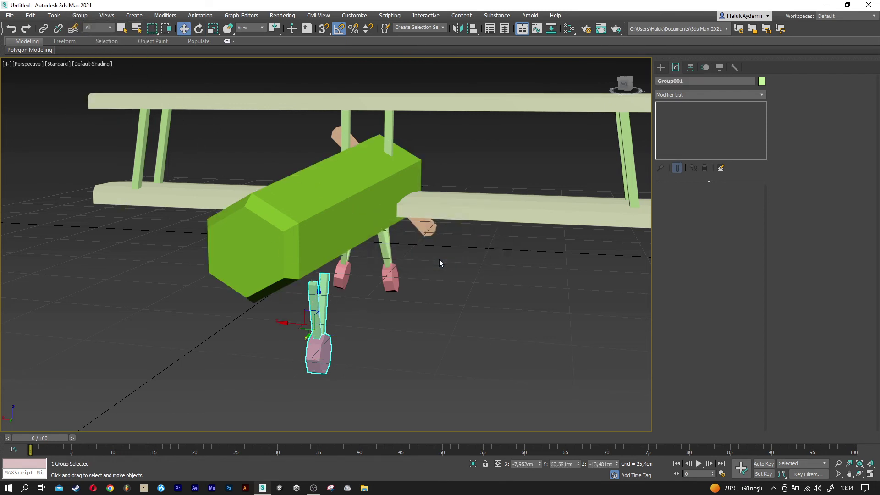
left_click(471, 29)
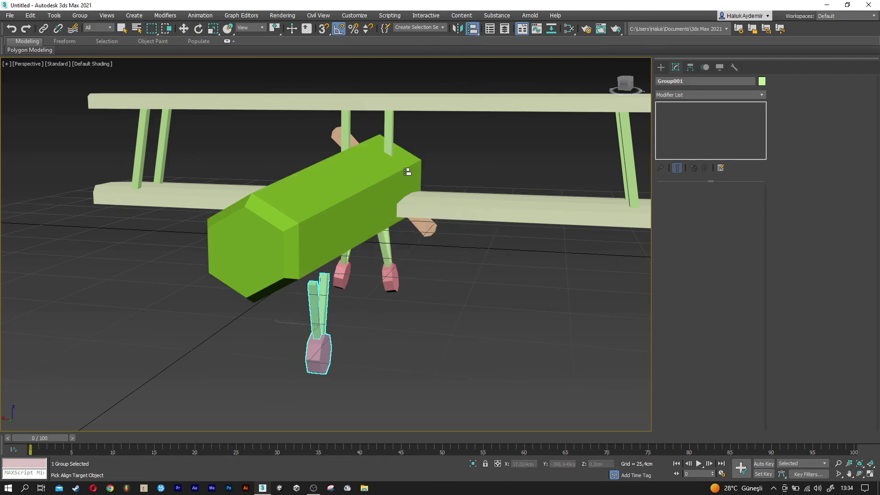
left_click(299, 221)
left_click(443, 320)
- Move Group001 back toward the tail and down beneath the fuselage
mouse_move(437, 321)
middle_mouse_down("alt")
mouse_move(298, 285)
mouse_move(305, 208)
middle_mouse_up("alt")
left_click_drag(304, 208, 169, 213)
left_click_drag(197, 180, 194, 271)
mouse_move(199, 268)
middle_mouse_down("alt")
mouse_move(161, 255)
mouse_move(179, 304)
mouse_move(193, 289)
middle_mouse_up("alt")
scroll(193, 286, "up", 2)
left_click_drag(193, 285, 192, 285)
scroll(240, 298, "down", 3)
middle_click_drag(239, 298, 293, 305, "alt")
scroll(275, 300, "down", 2)
scroll(285, 340, "up", 2)
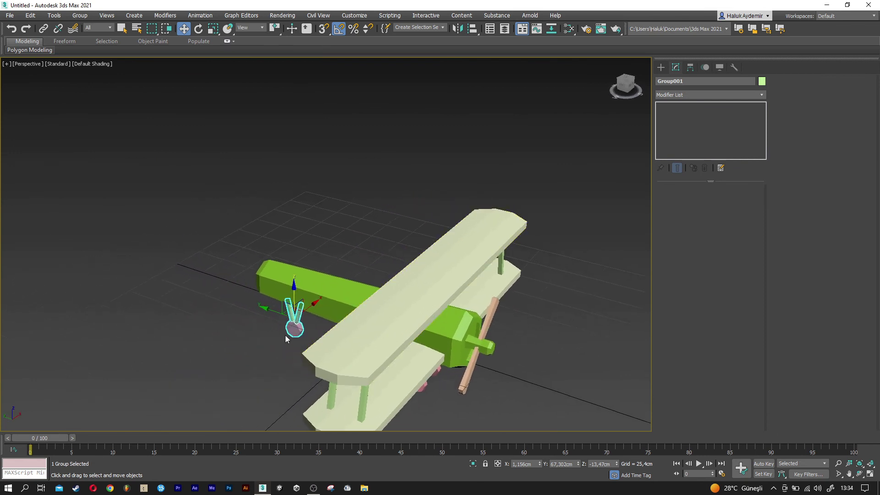
scroll(286, 339, "up", 1)
scroll(244, 342, "up", 3)
left_click(245, 343)
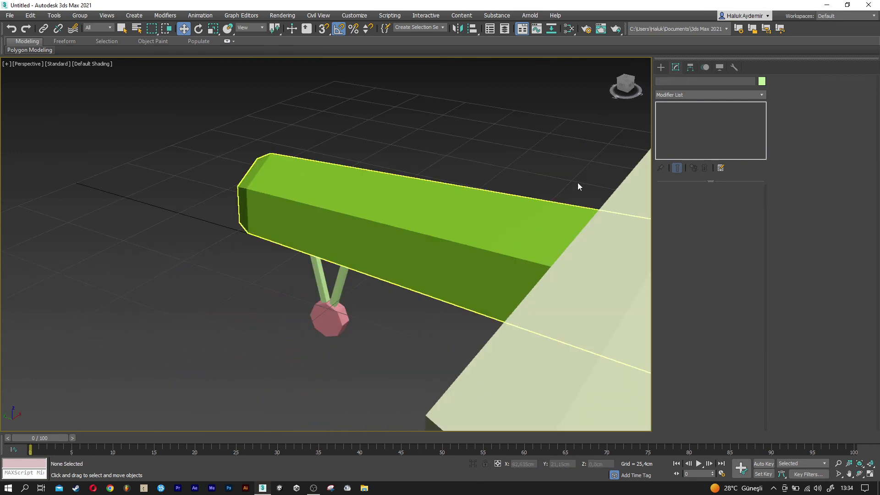
- Draw a thin box, Box017, with 30 cm length and 30 cm height
left_click(660, 68)
left_click(688, 122)
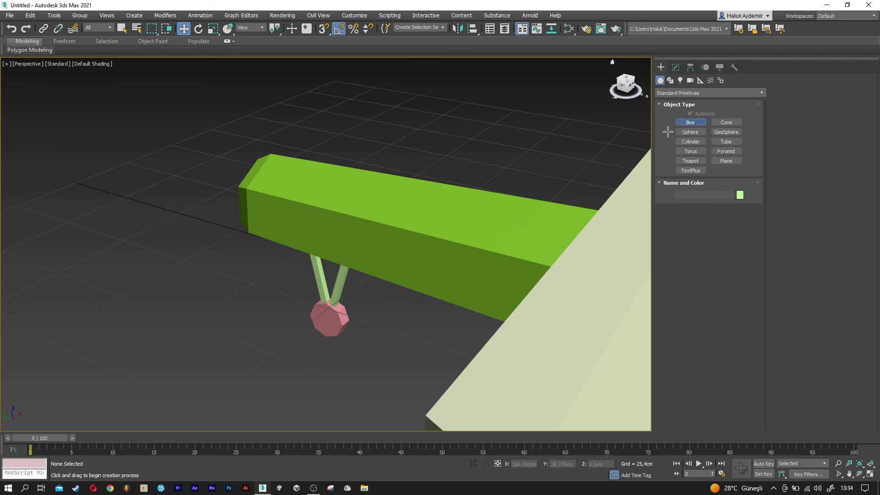
left_click_drag(242, 340, 299, 374)
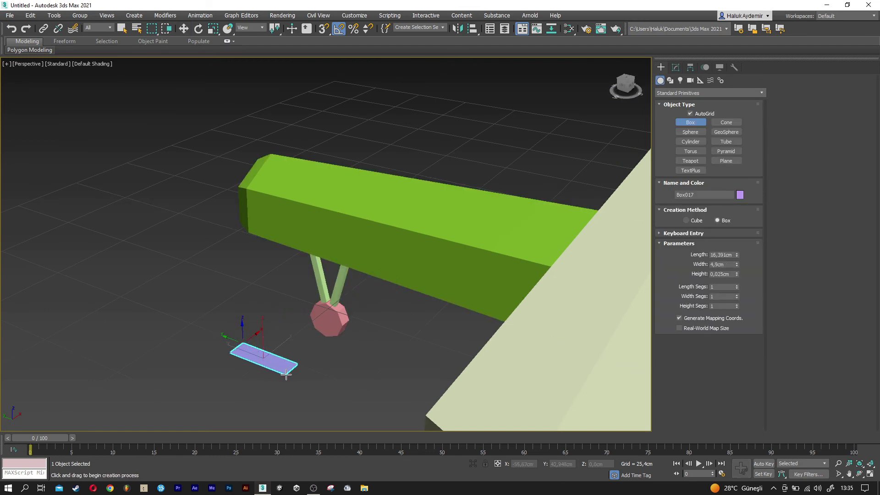
left_click(295, 308)
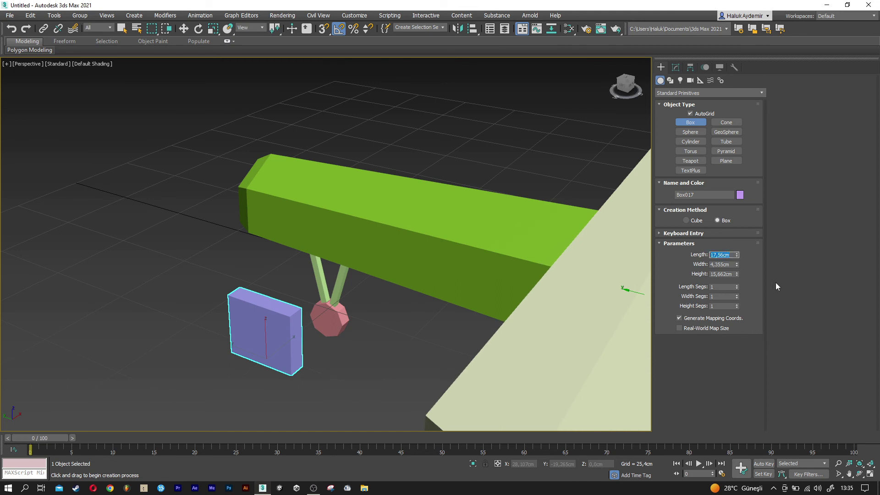
type("30")
key("Tab")
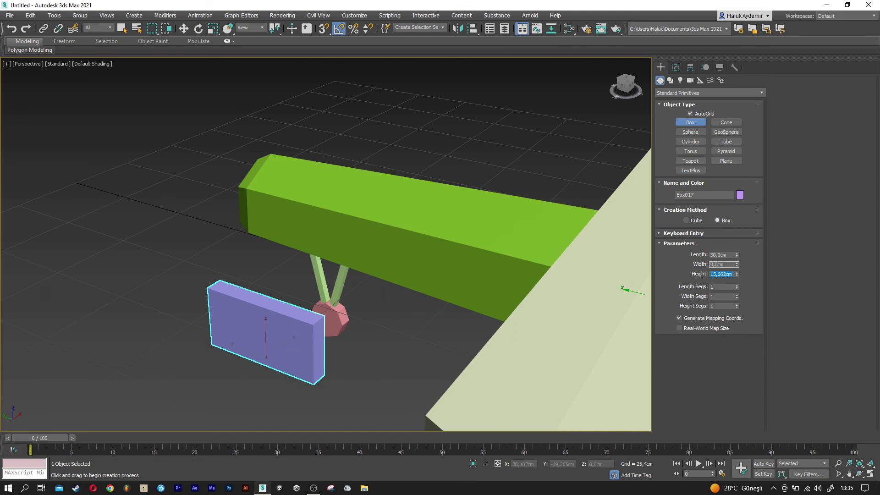
type("30")
key("Return")
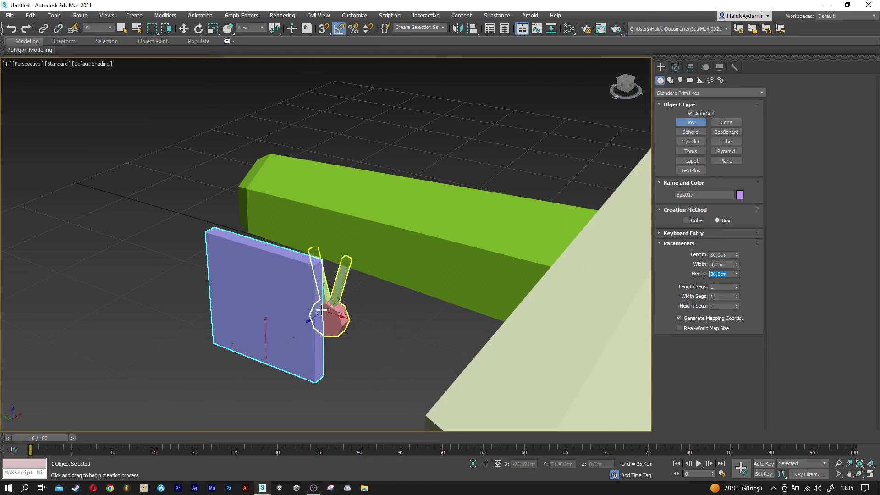
- Center Box017 on the fuselage and raise it onto the fuselage's tail end
middle_click_drag(367, 274, 385, 288)
key("w")
left_click(473, 31)
left_click(349, 202)
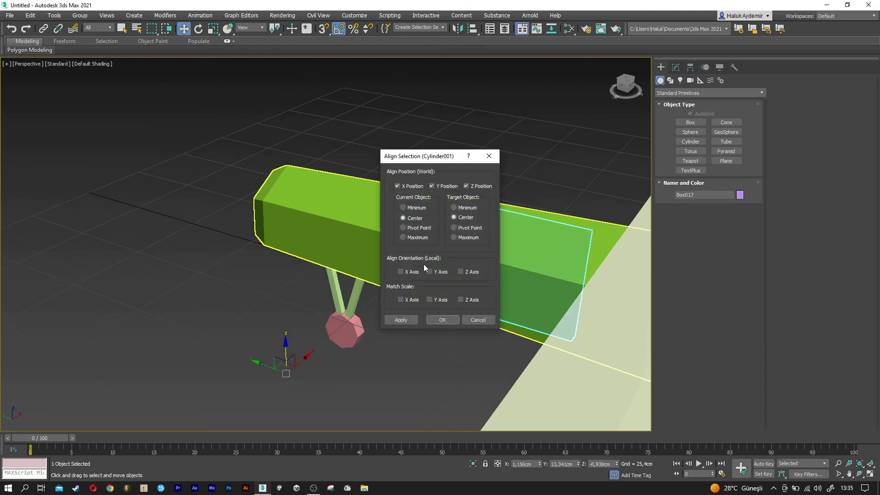
left_click(442, 320)
key("ctrl+z")
left_click_drag(343, 272, 301, 261)
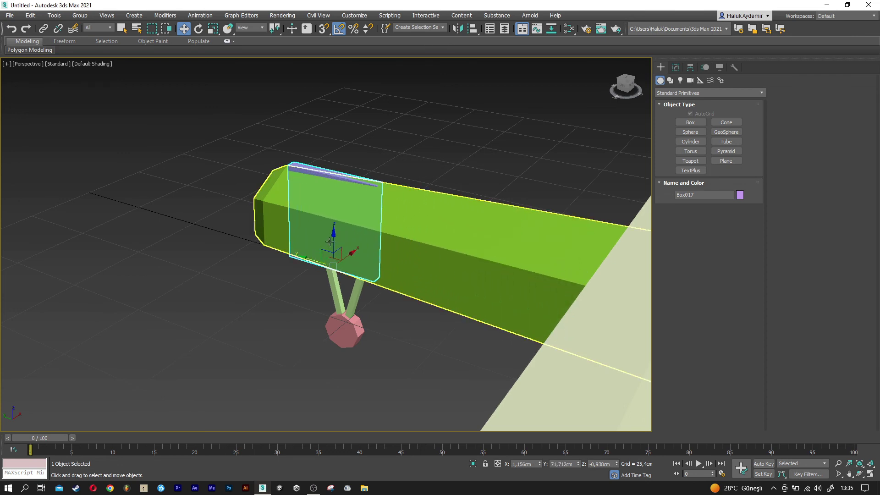
left_click_drag(333, 234, 323, 152)
middle_click_drag(323, 152, 349, 193, "alt")
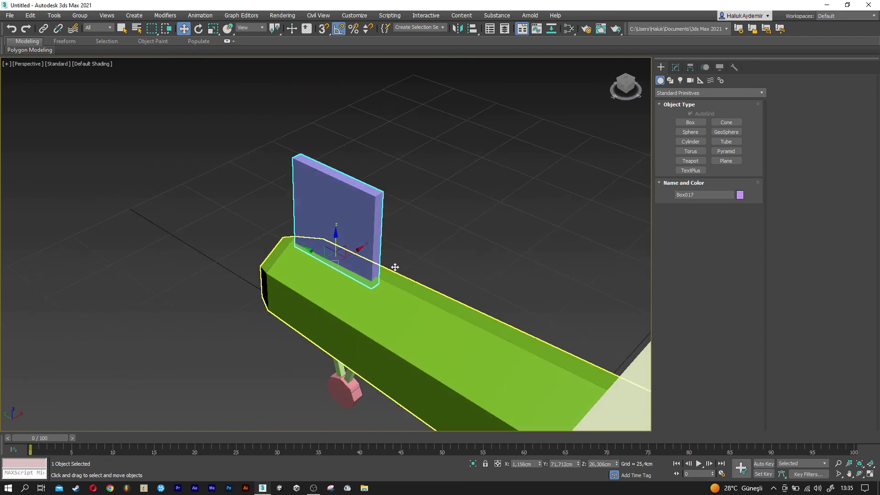
- Add Edit Poly to Box017 and select its top back edge in Edge mode
left_click(676, 68)
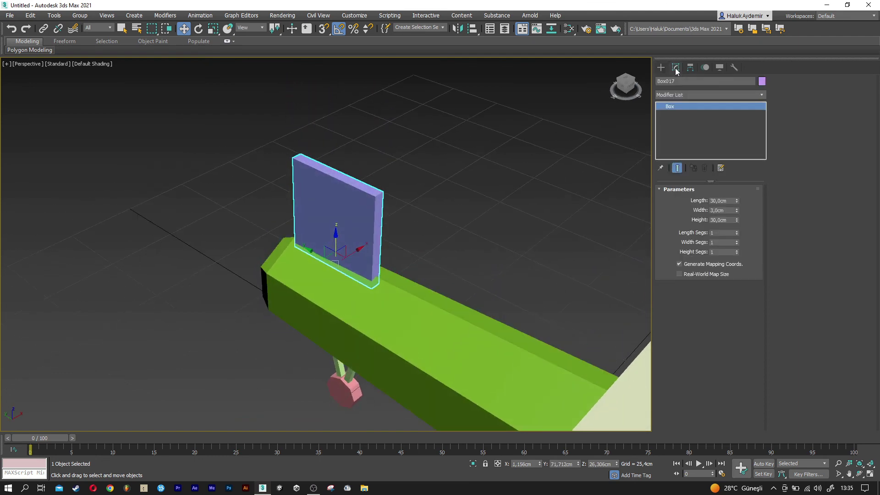
left_click(683, 96)
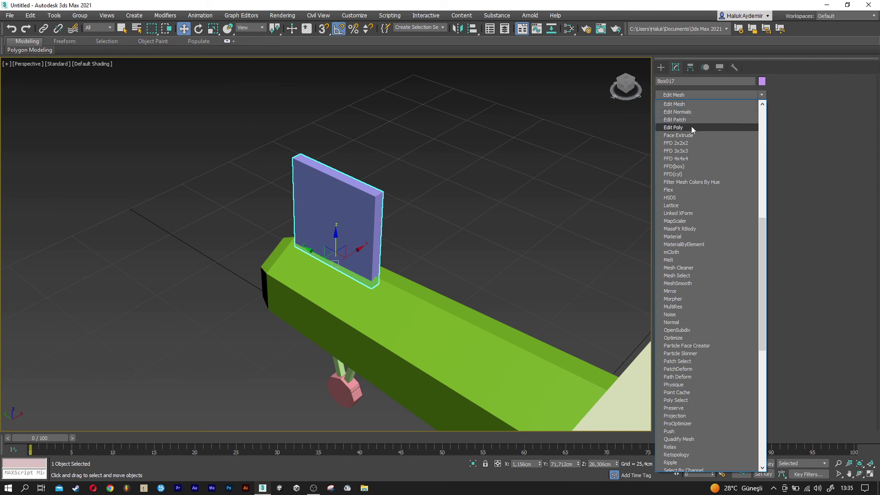
key("Escape")
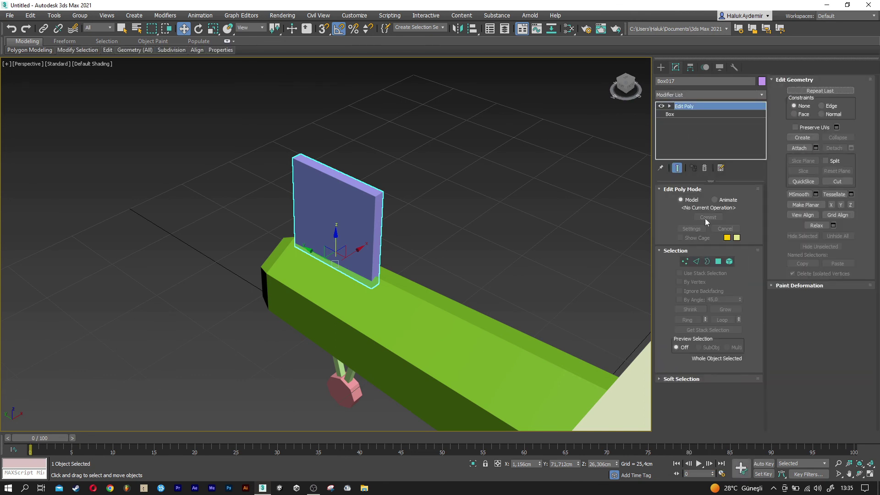
left_click(697, 261)
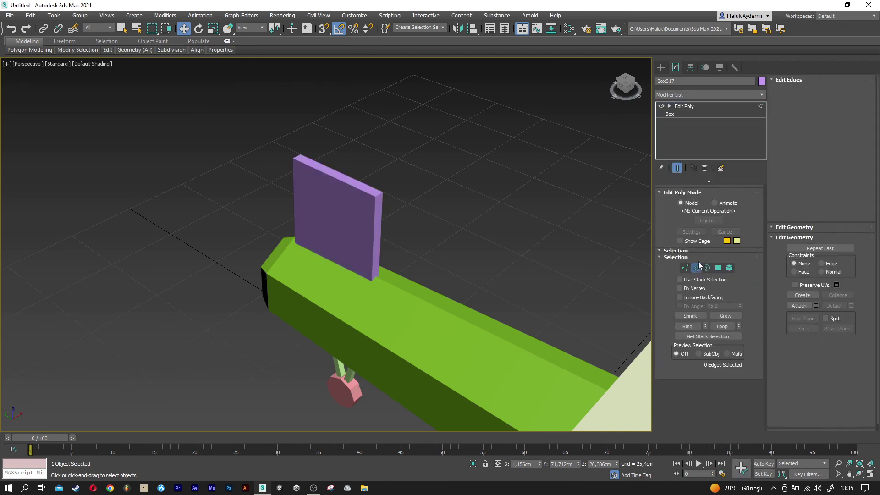
left_click(379, 195)
scroll(345, 191, "up", 2)
key("F4")
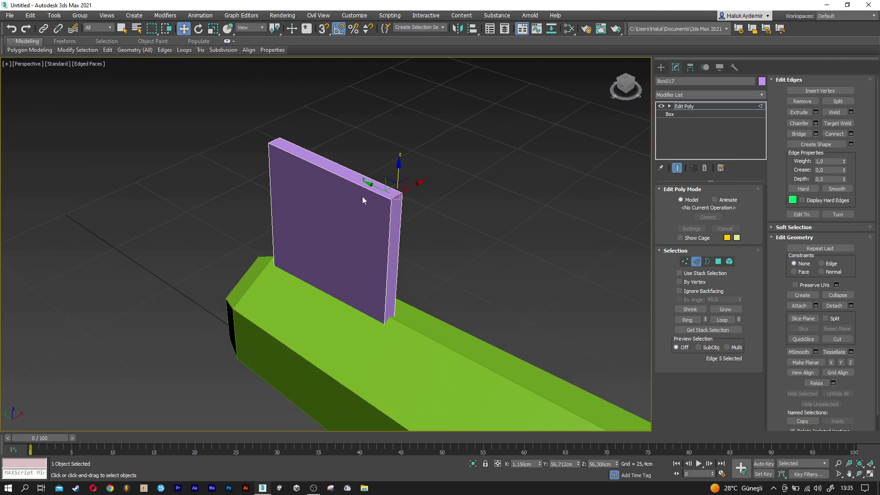
- Chamfer the selected edge by 25 cm and return to object level
left_click(816, 124)
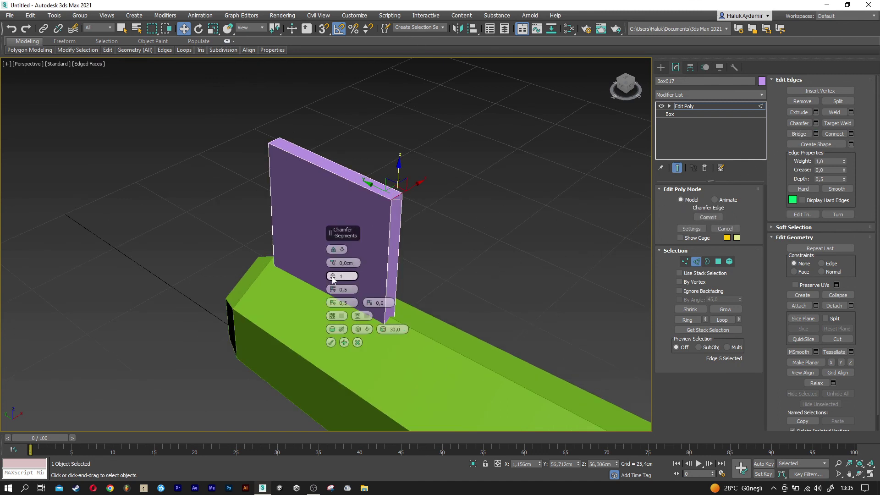
mouse_move(333, 263)
left_mouse_down()
mouse_move(334, 226)
mouse_move(347, 238)
left_mouse_up()
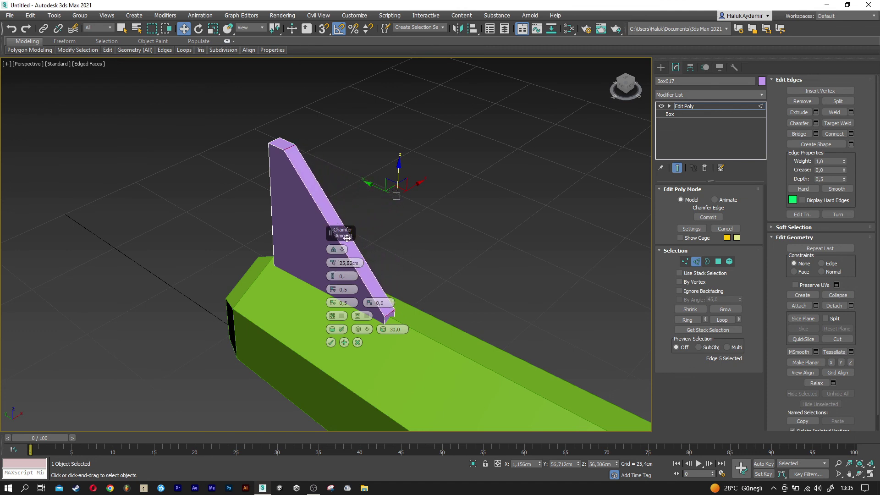
key("Return")
left_click(332, 343)
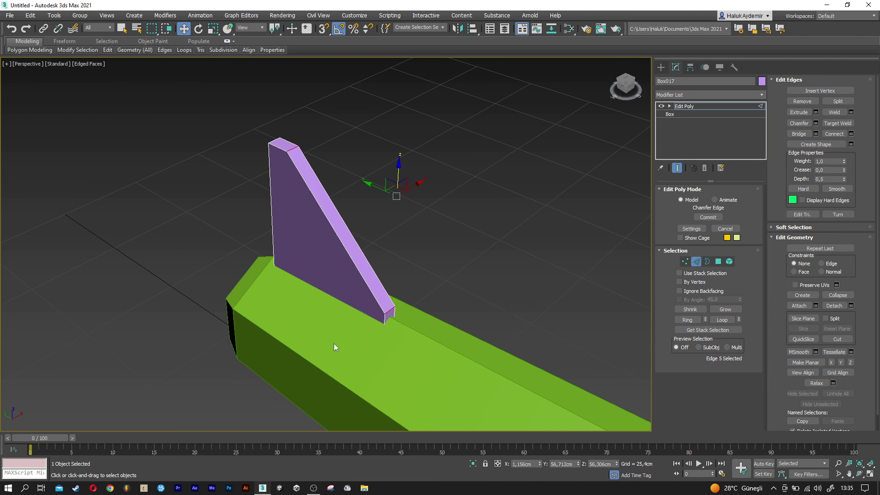
middle_click_drag(359, 319, 423, 313, "alt")
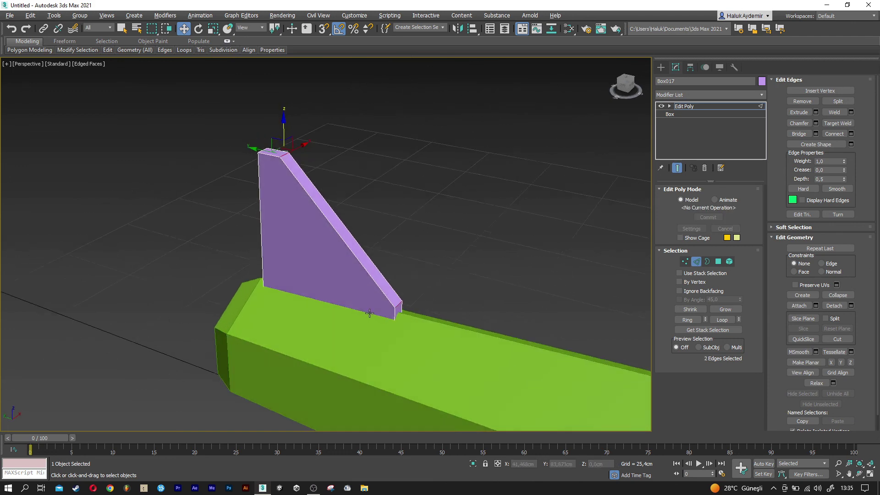
left_click(697, 264)
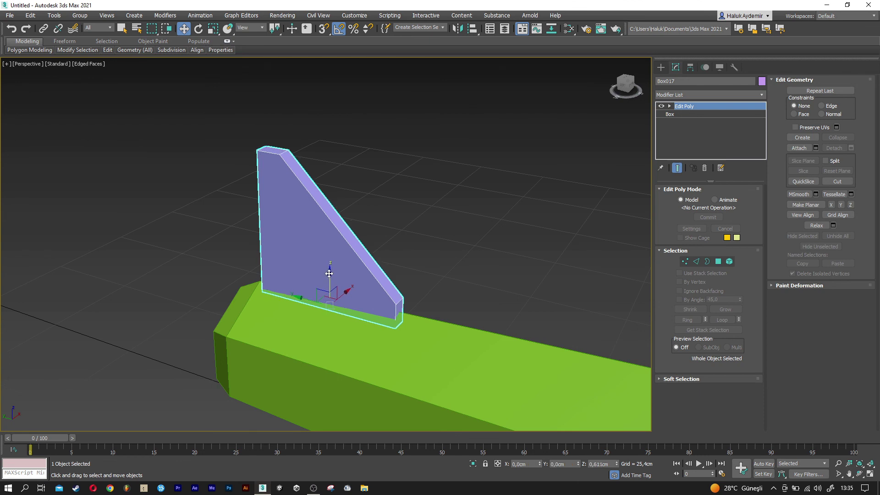
- Copy the fin as Box018, lay it flat, align it to the fuselage and slide it to one side
left_click_drag(330, 277, 329, 272)
mouse_move(329, 272)
middle_mouse_down("alt")
mouse_move(325, 277)
mouse_move(335, 251)
mouse_move(352, 256)
middle_mouse_up("alt")
left_click_drag(348, 260, 277, 294, "shift")
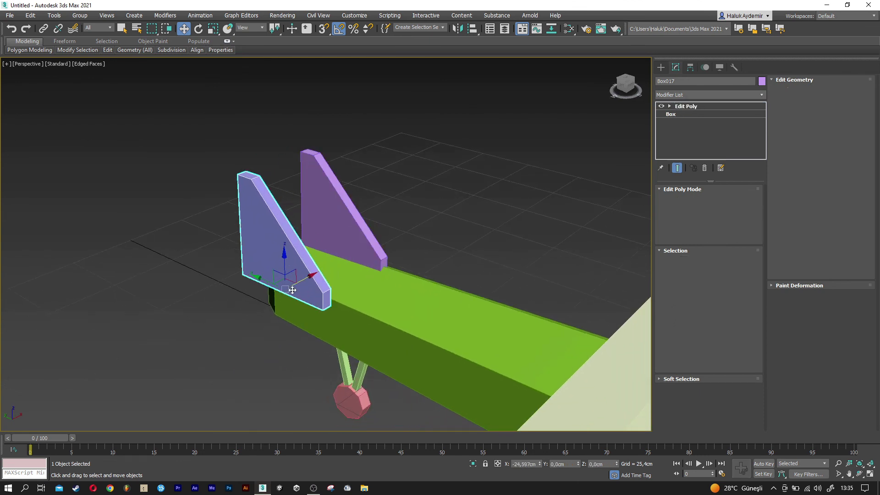
left_click(427, 281)
key("e")
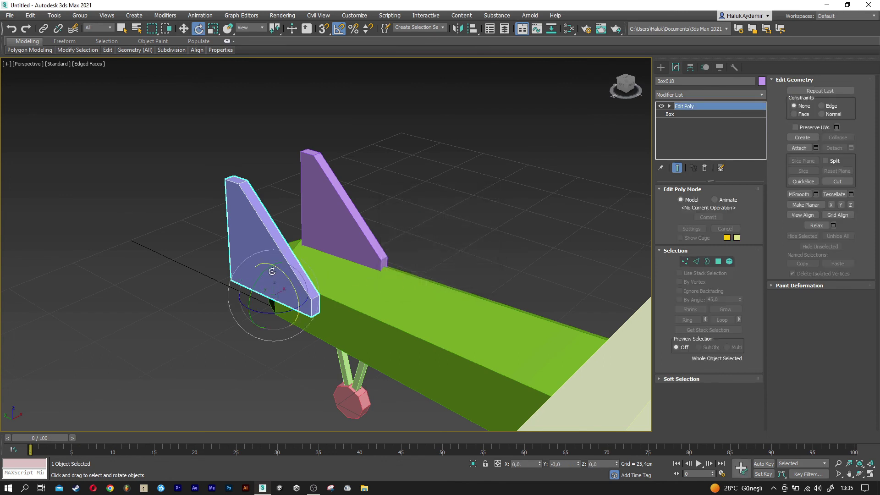
left_click_drag(261, 274, 245, 320)
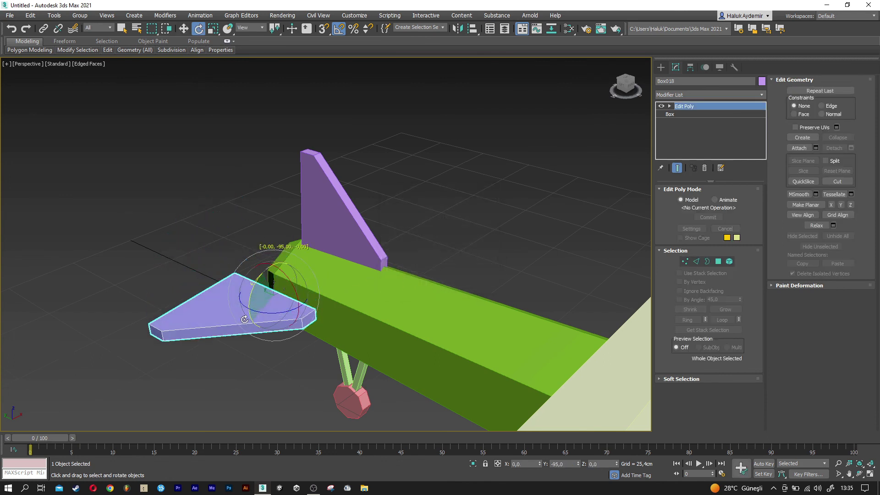
left_click_drag(245, 318, 245, 317)
key("w")
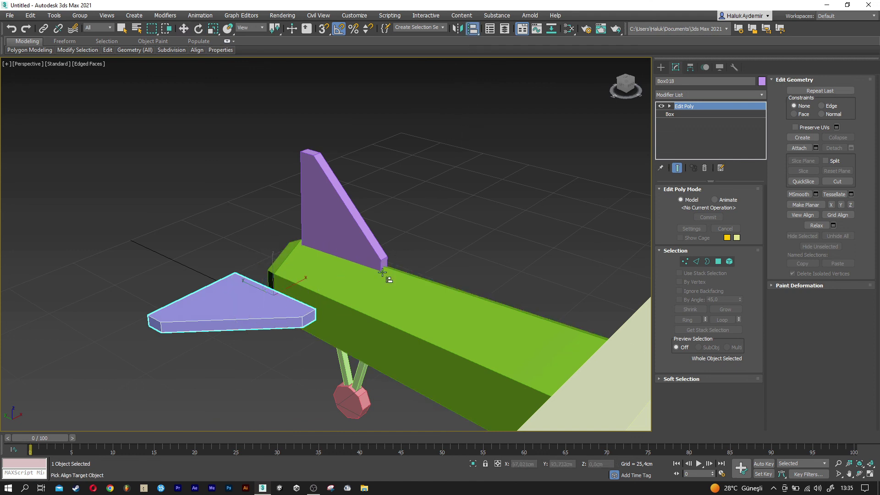
left_click(360, 309)
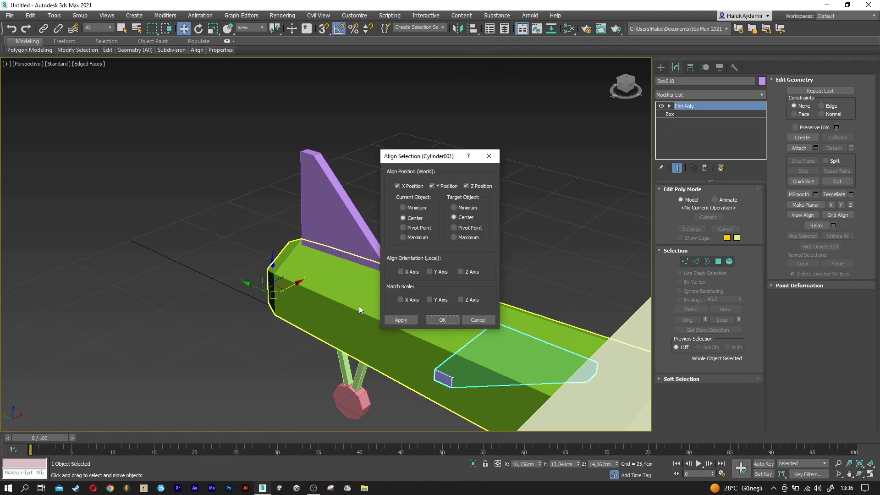
left_click(439, 186)
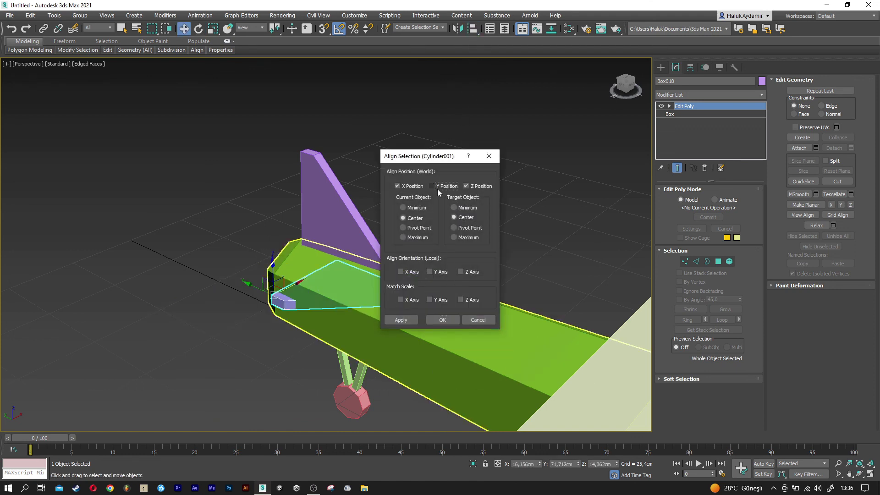
left_click(442, 320)
left_click_drag(377, 276, 336, 300)
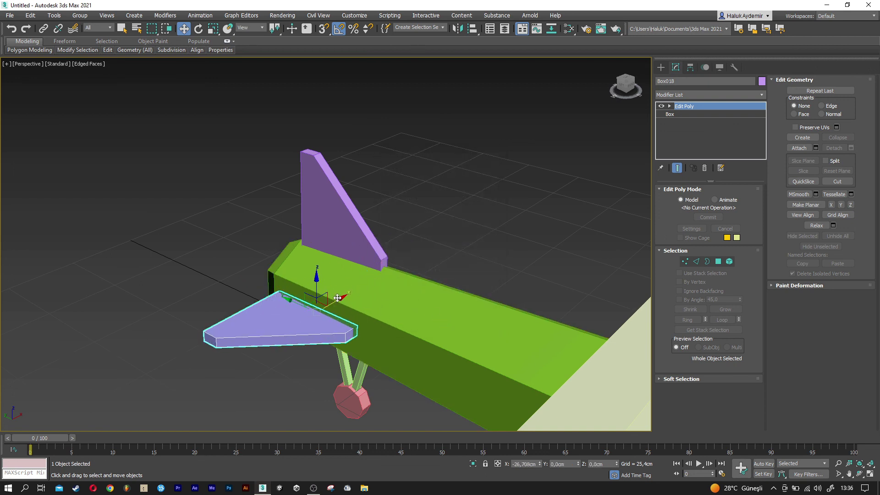
mouse_move(411, 310)
middle_mouse_down("alt")
mouse_move(361, 356)
mouse_move(271, 298)
middle_mouse_up("alt")
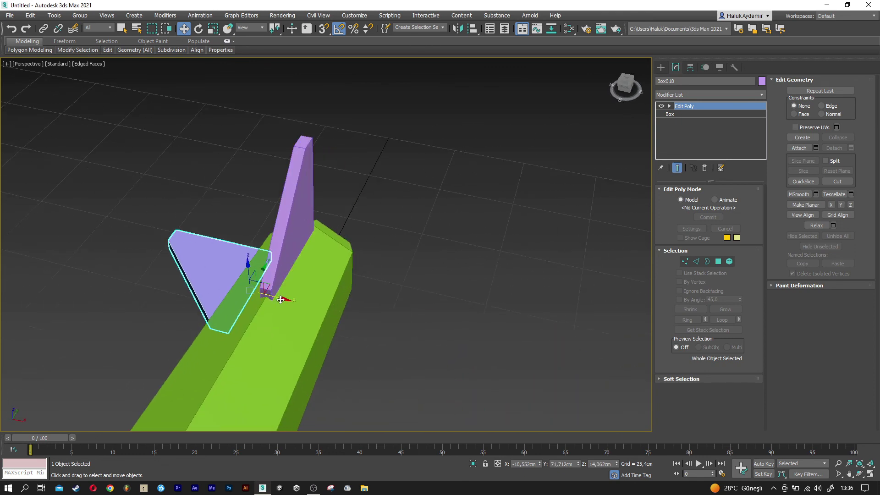
- Copy the stabilizer as Box019, rotate it 180° and place it on the opposite side
left_click_drag(282, 298, 435, 335, "shift")
left_click(445, 284)
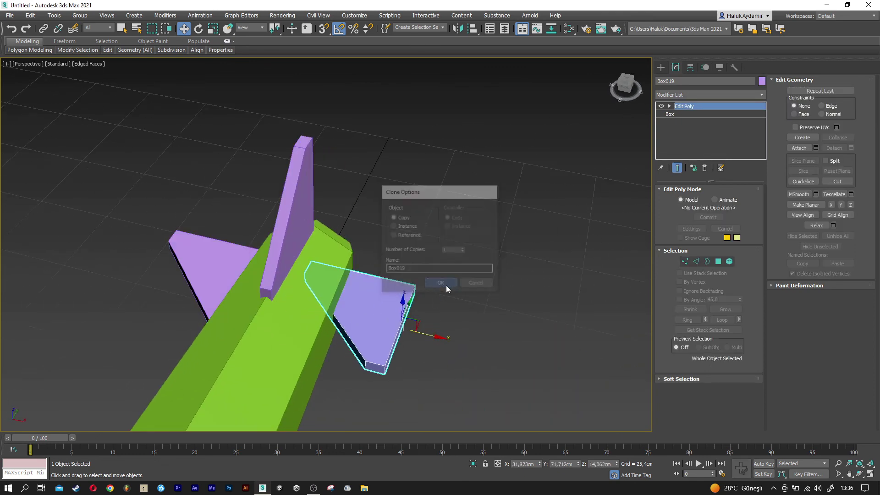
key("e")
left_click_drag(417, 310, 489, 346)
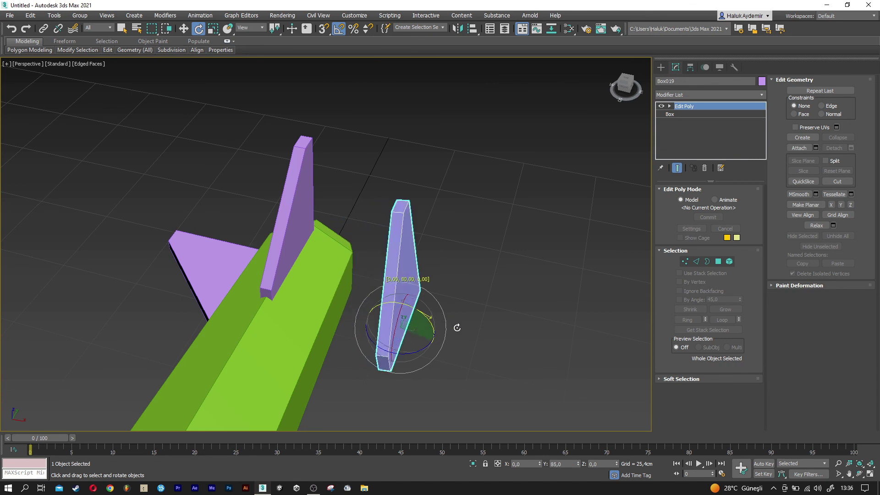
key("w")
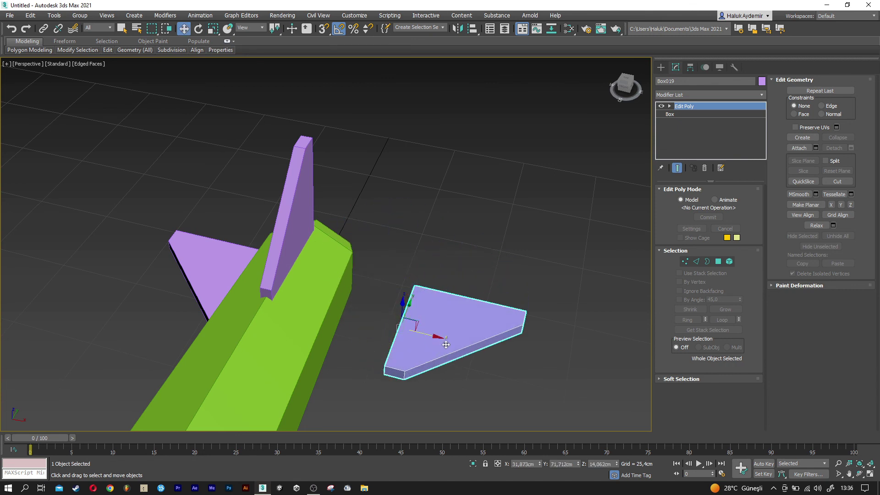
middle_click_drag(488, 347, 429, 343, "alt")
left_click_drag(429, 340, 366, 331)
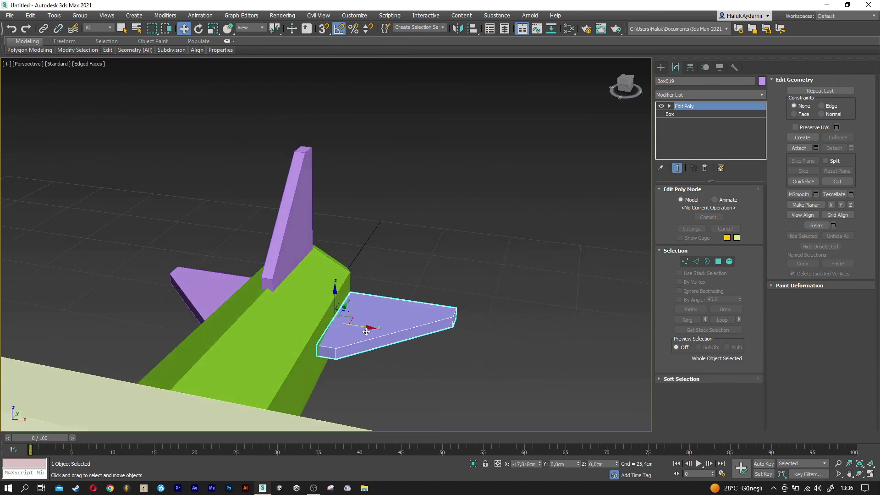
scroll(362, 331, "down", 5)
middle_click_drag(362, 331, 449, 327, "alt")
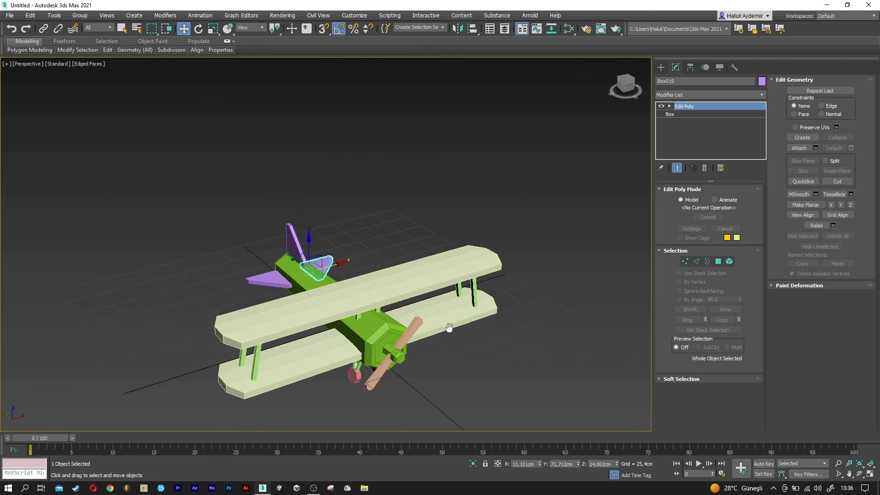
- Turn off Edged Faces with F4 and clear the selection
key("F4")
left_click(460, 389)
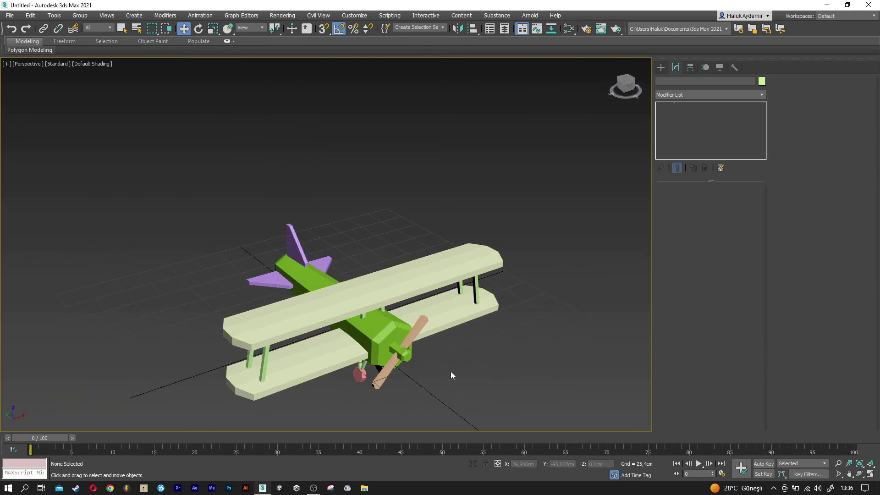